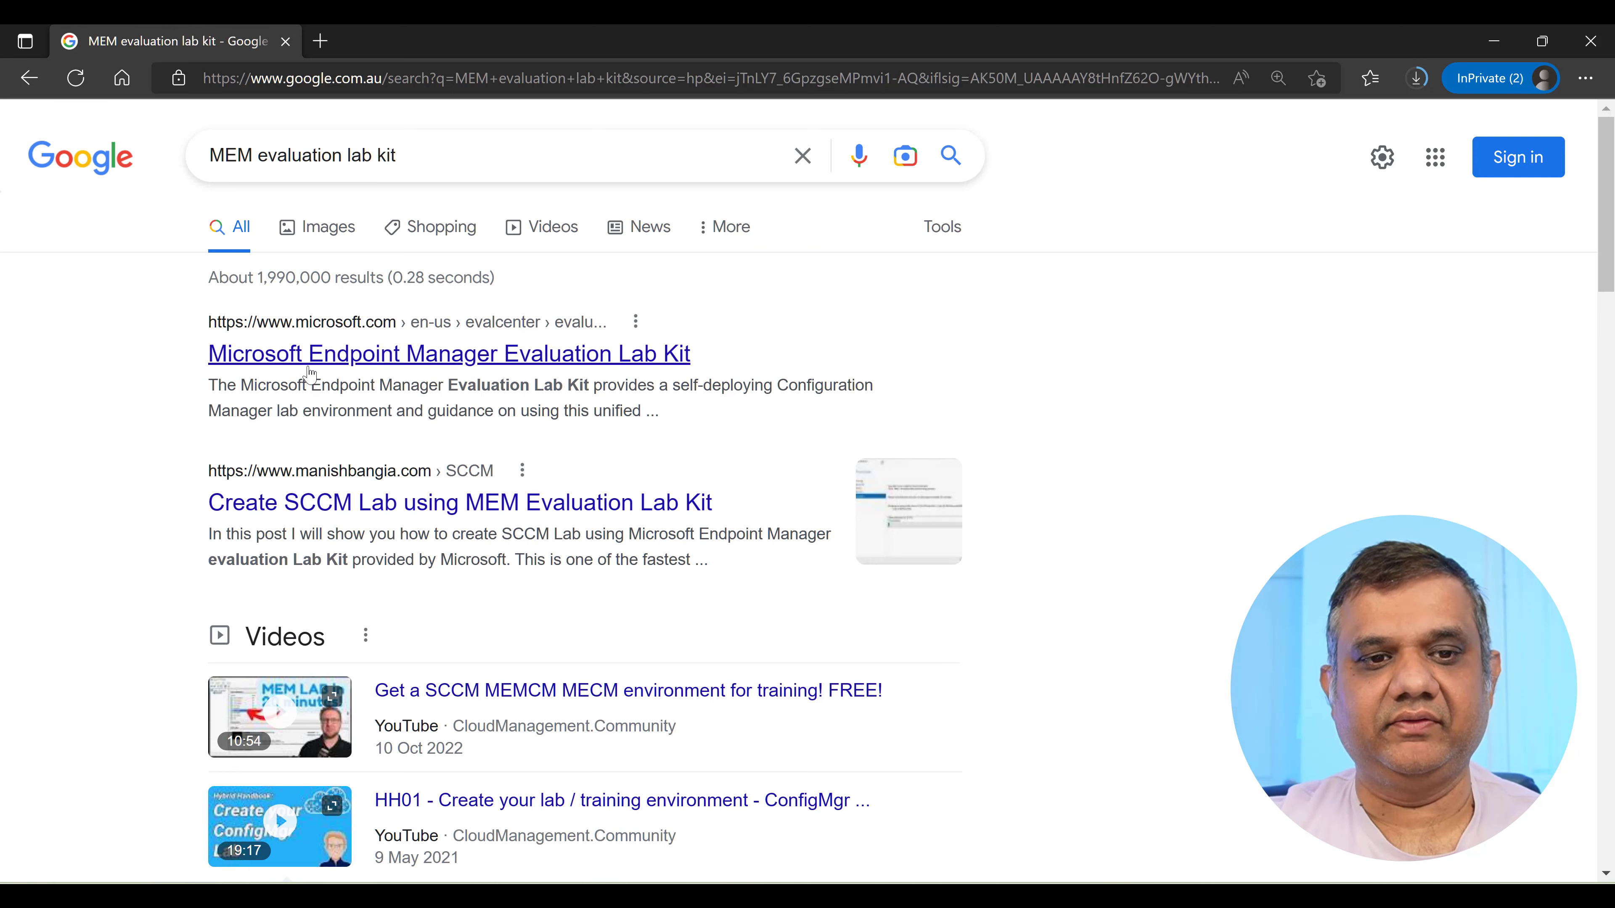
Open Microsoft's Endpoint Manager Evaluation Lab Kit result from the 'MEM evaluation lab kit' search.
left_click(518, 368)
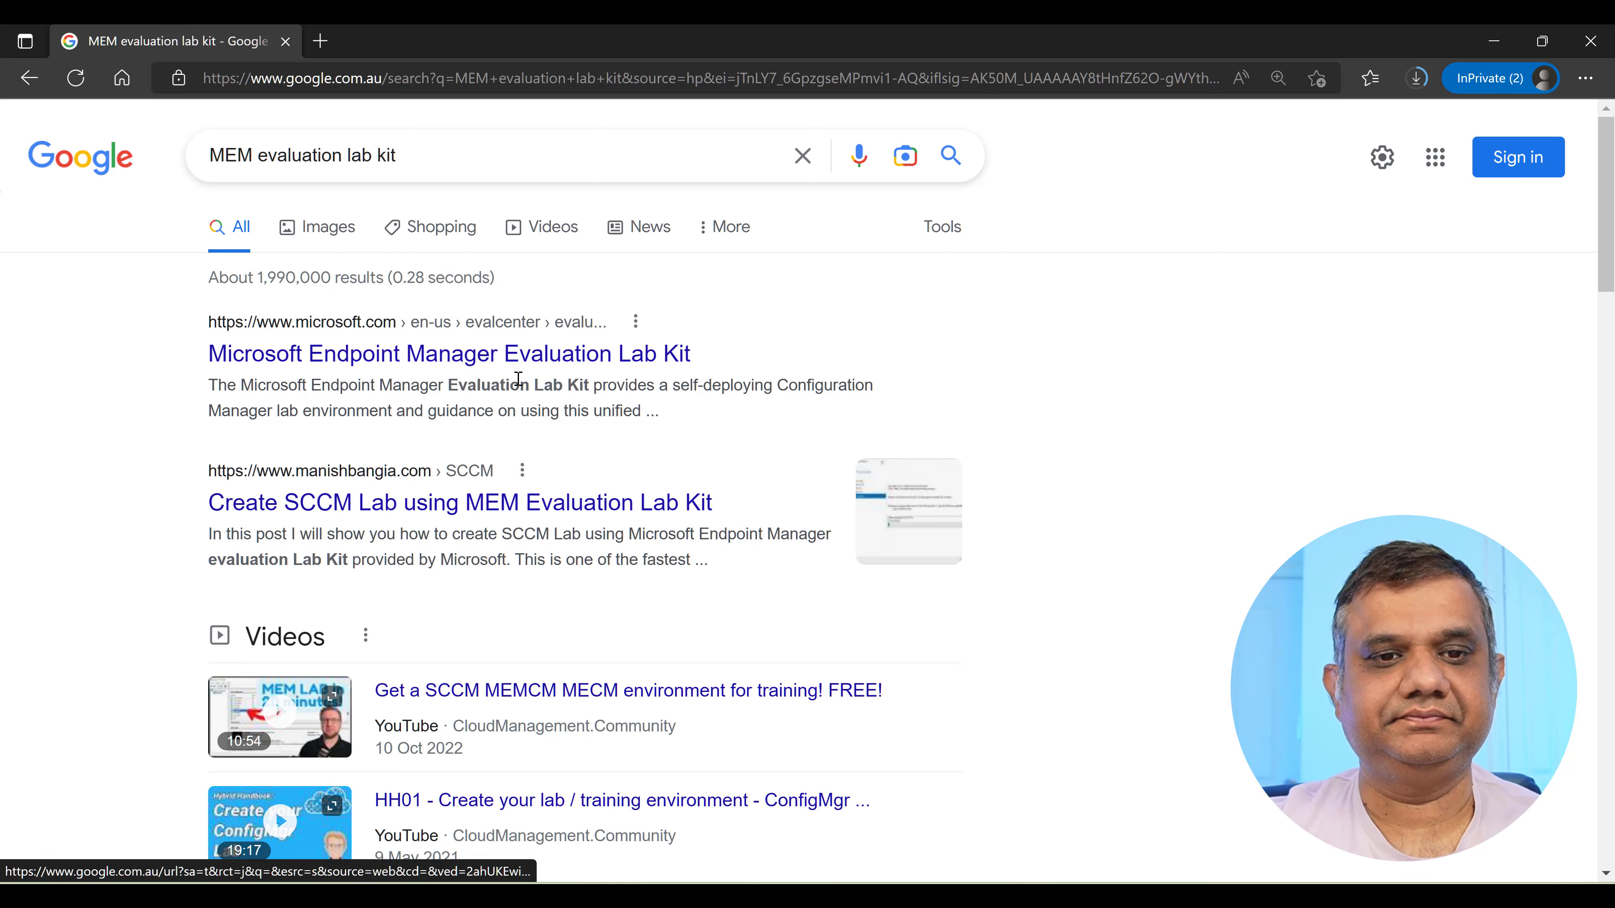
Open the Endpoint Manager Evaluation Lab Kit page and scroll to its Description and Lab environment sections.
left_click(518, 363)
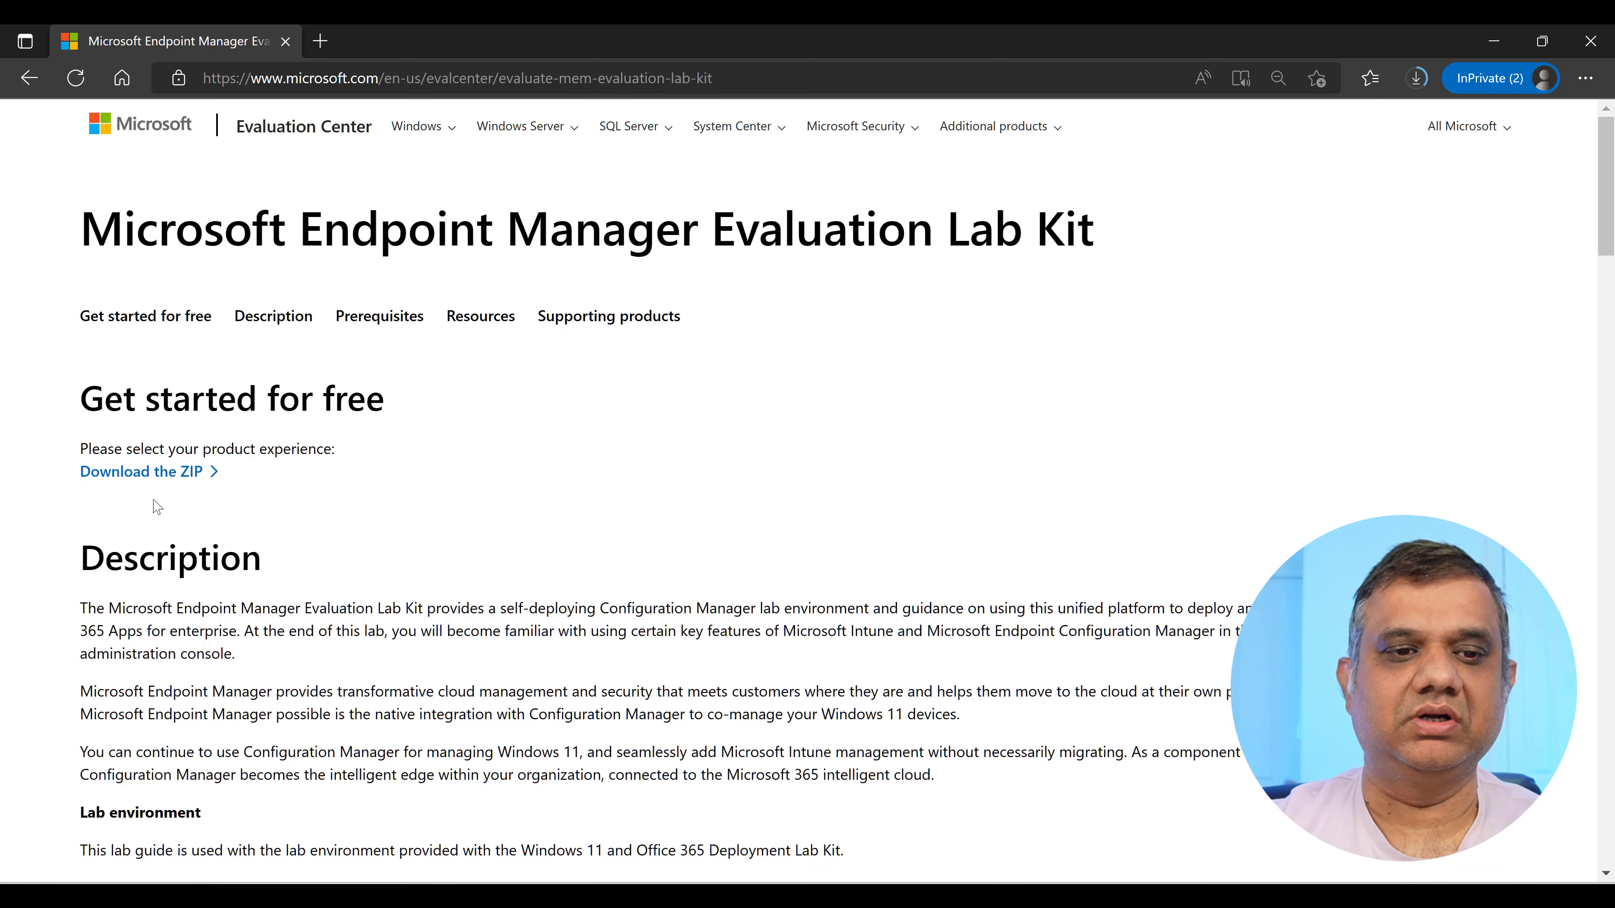
scroll(464, 569, "down", 5)
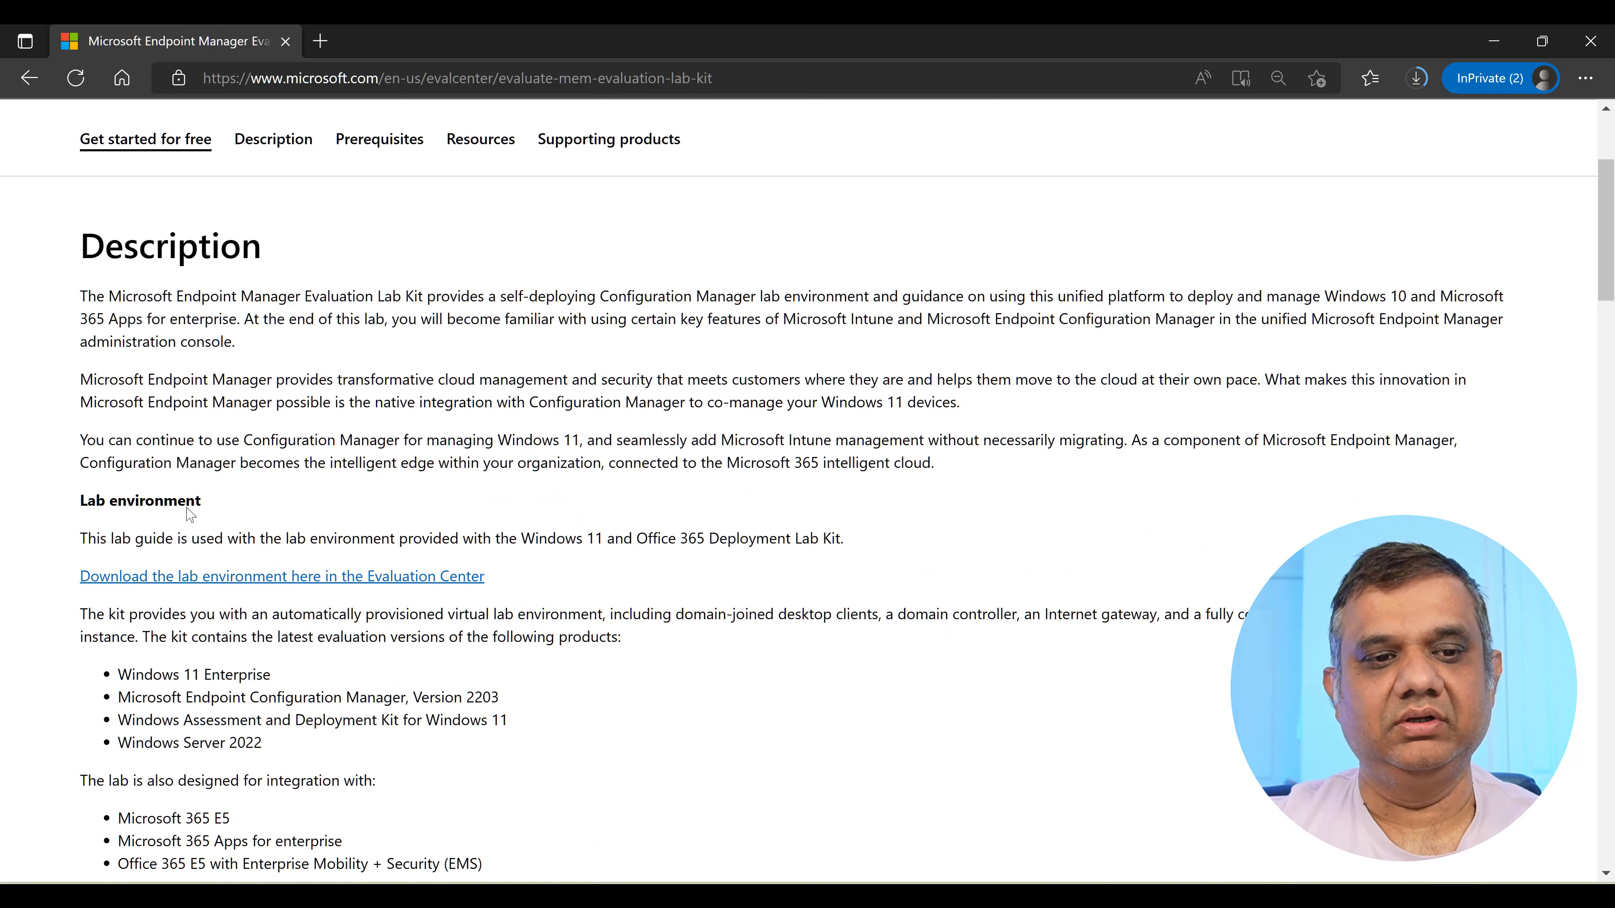
scroll(190, 514, "down", 2)
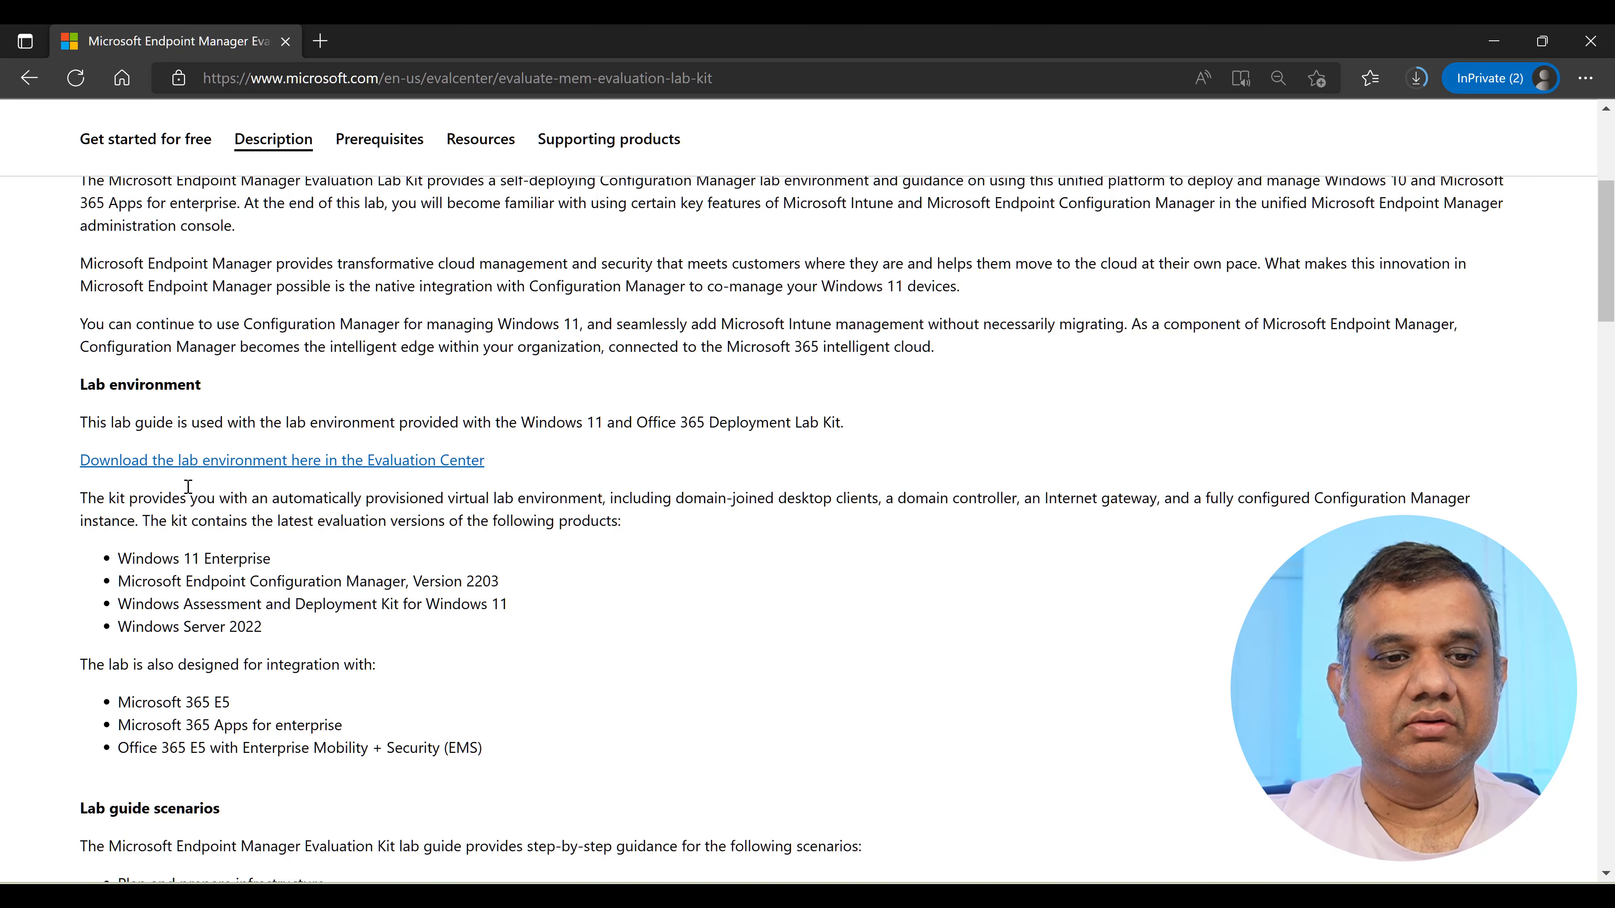
Open the Windows 11 and Office 365 Deployment Lab Kit page in a separate tab and read its overview.
left_click(212, 463)
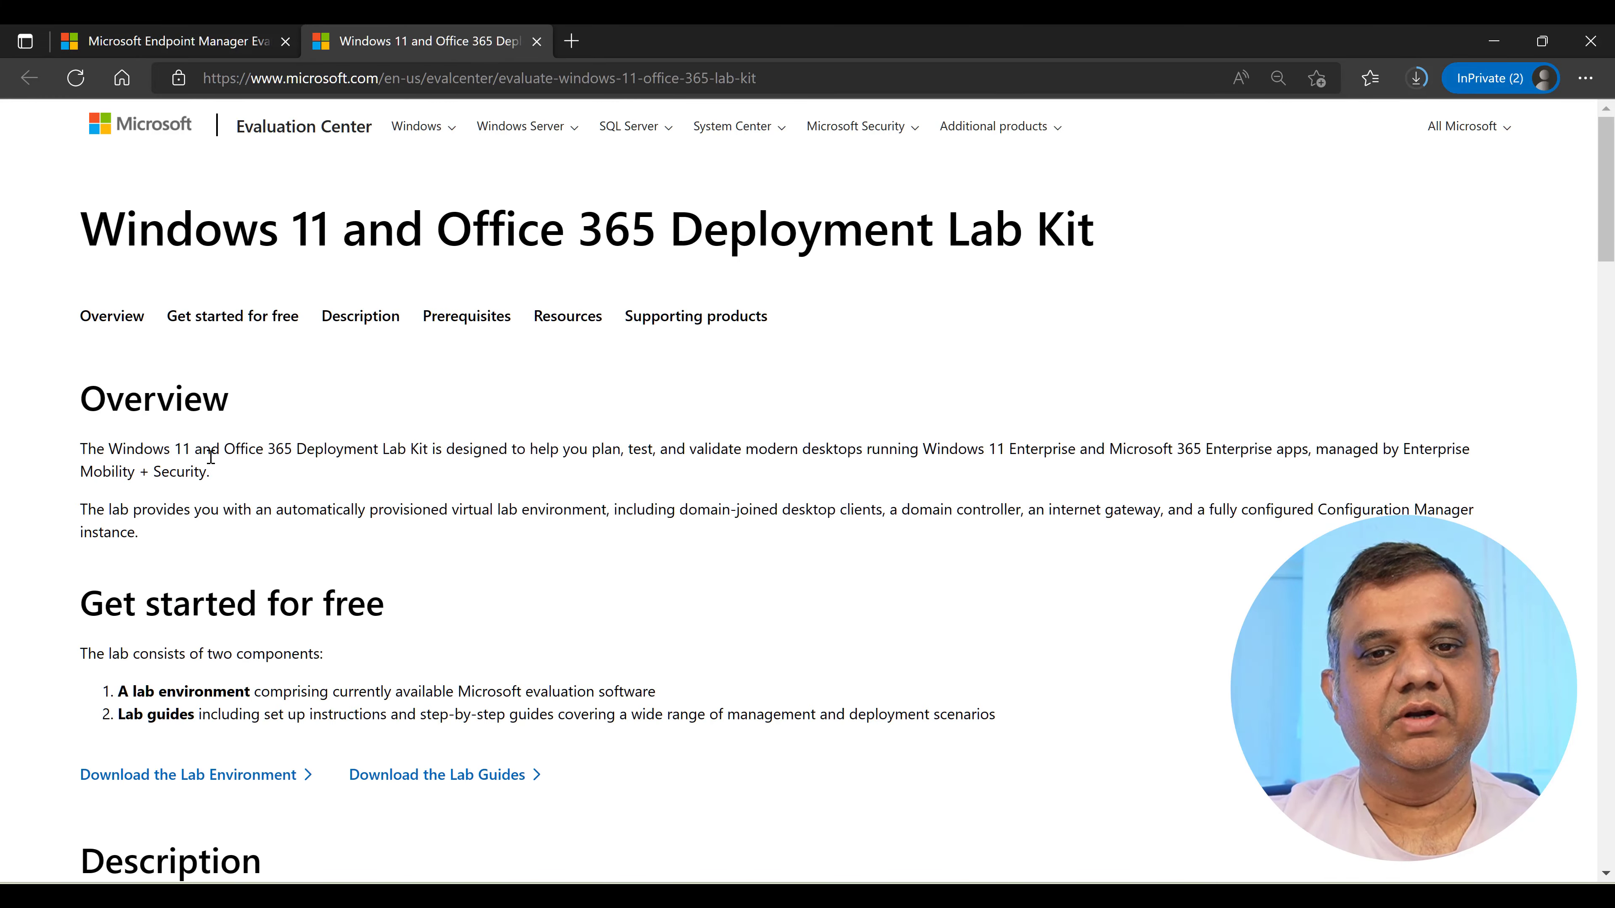
scroll(550, 559, "down", 3)
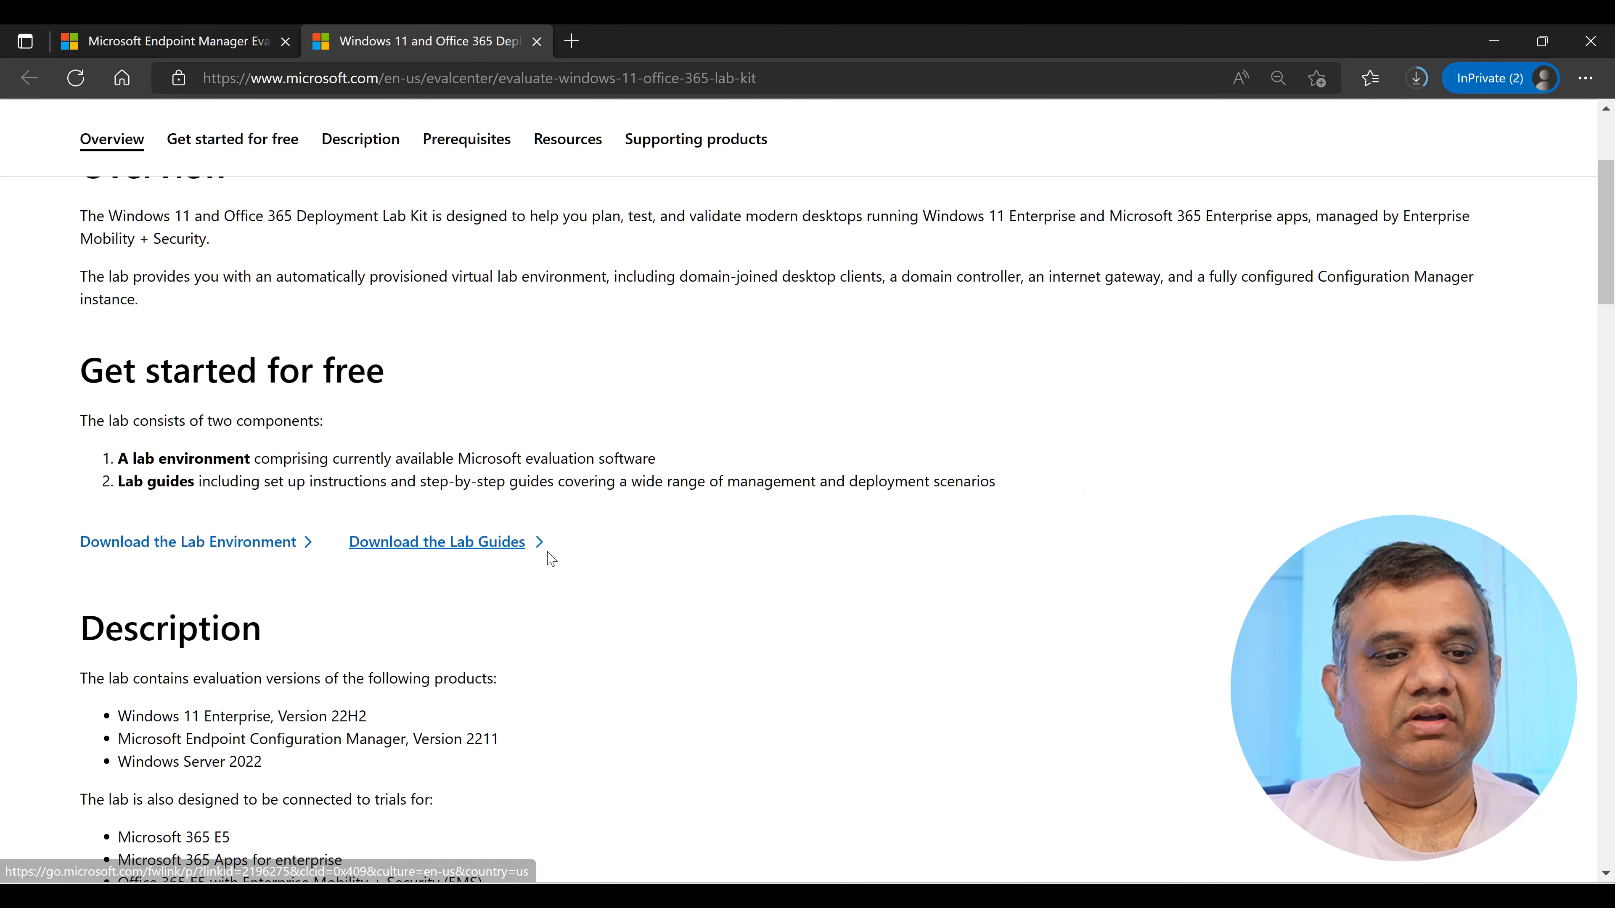
scroll(321, 620, "up", 1)
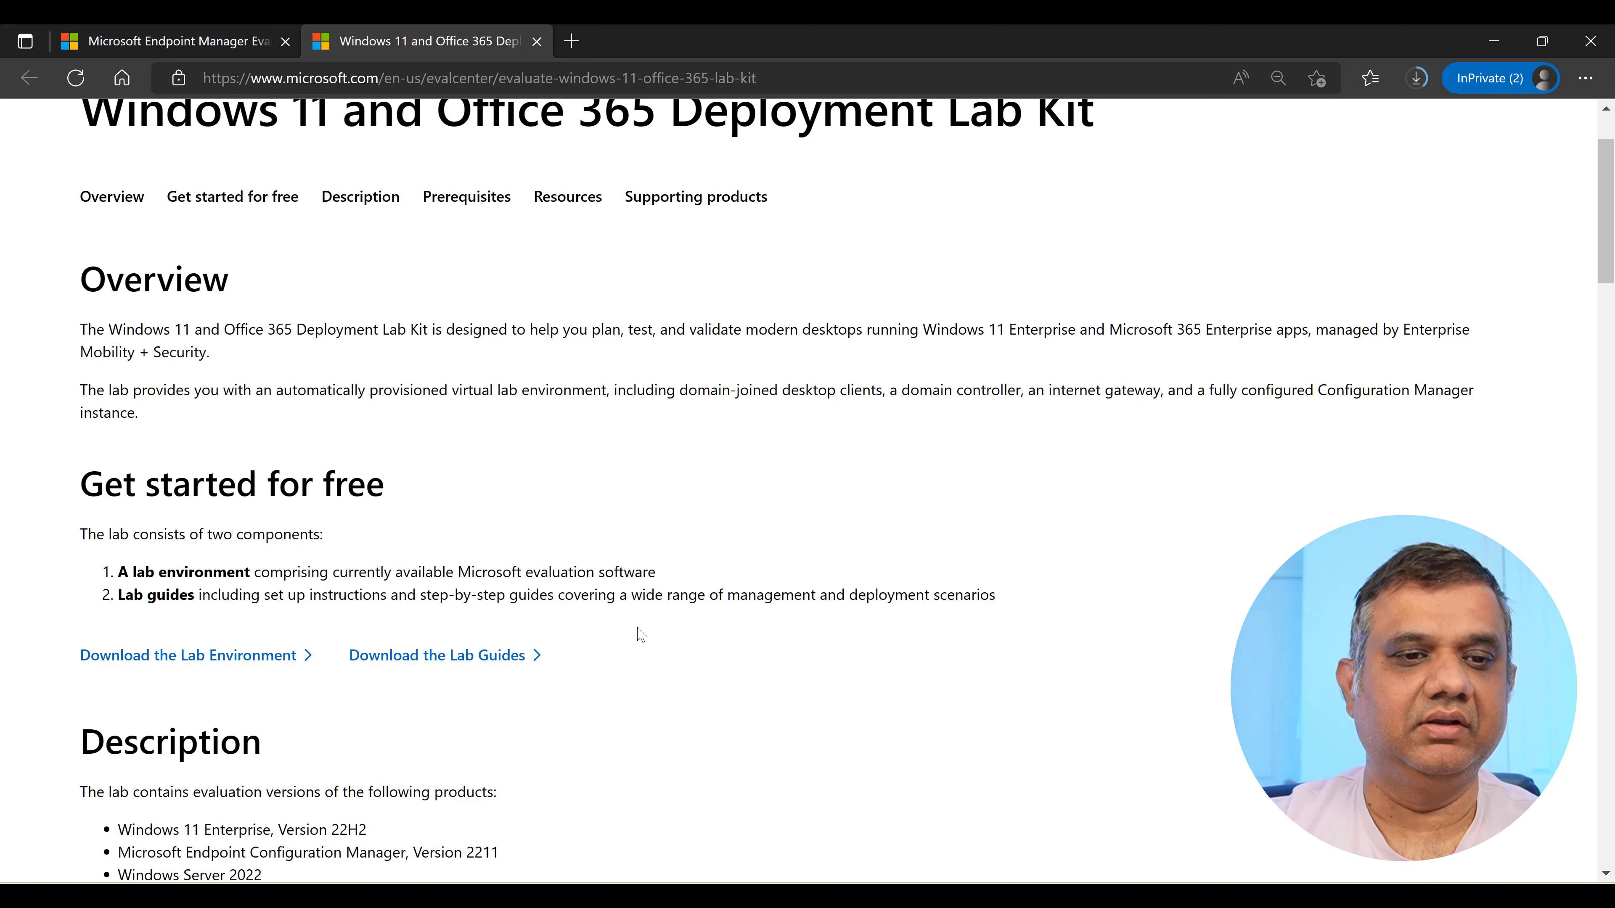
scroll(638, 633, "down", 2)
scroll(641, 632, "down", 3)
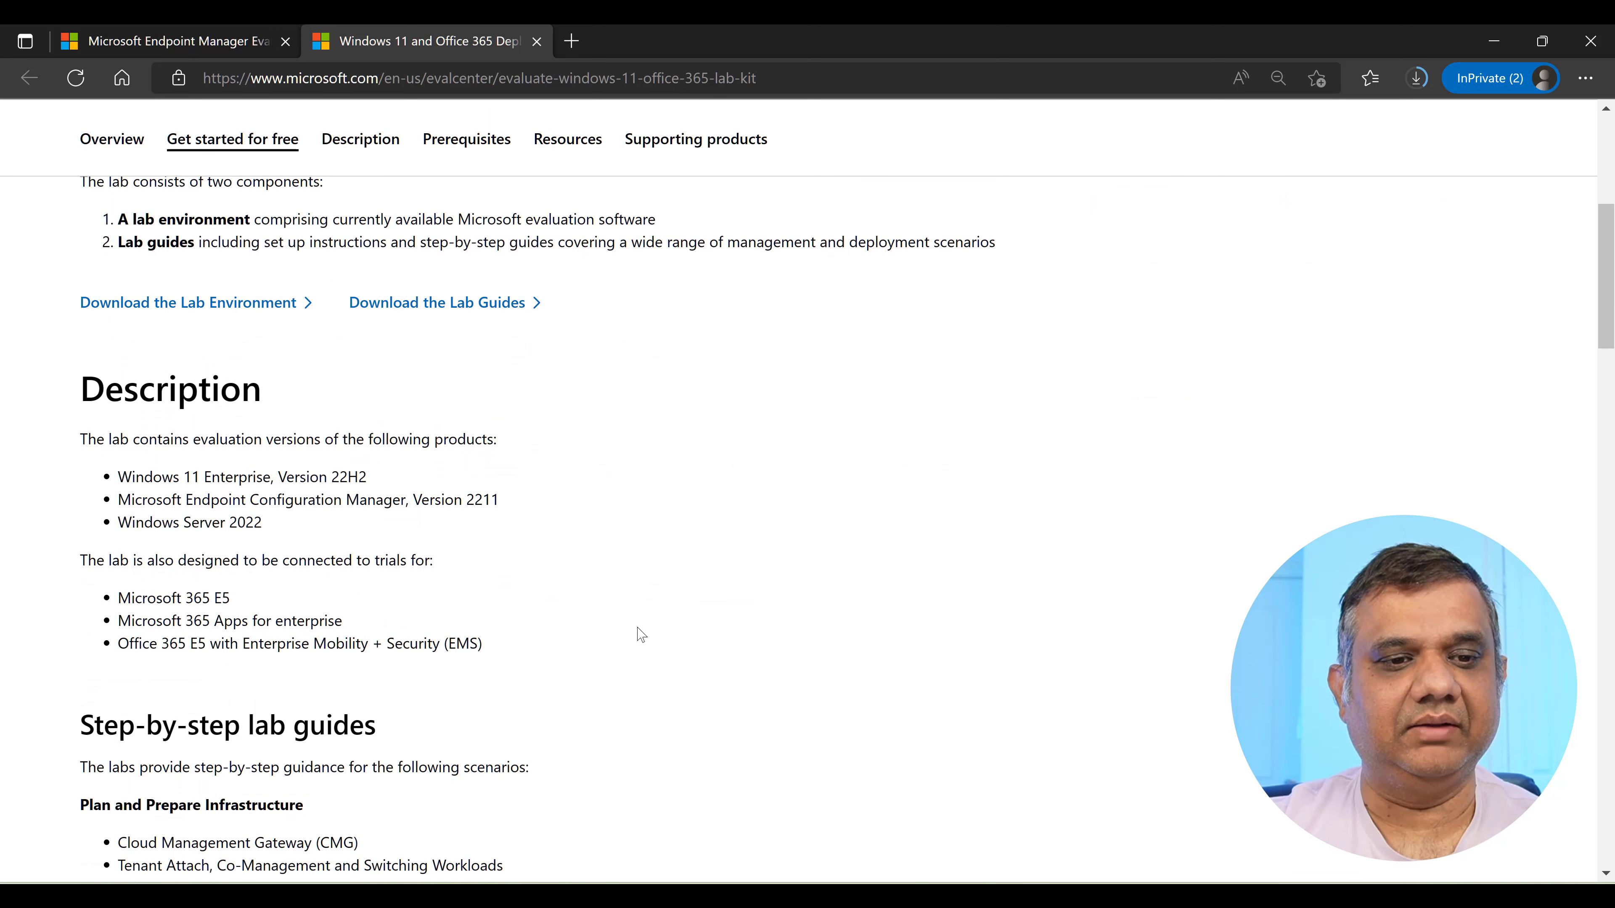
scroll(639, 634, "down", 2)
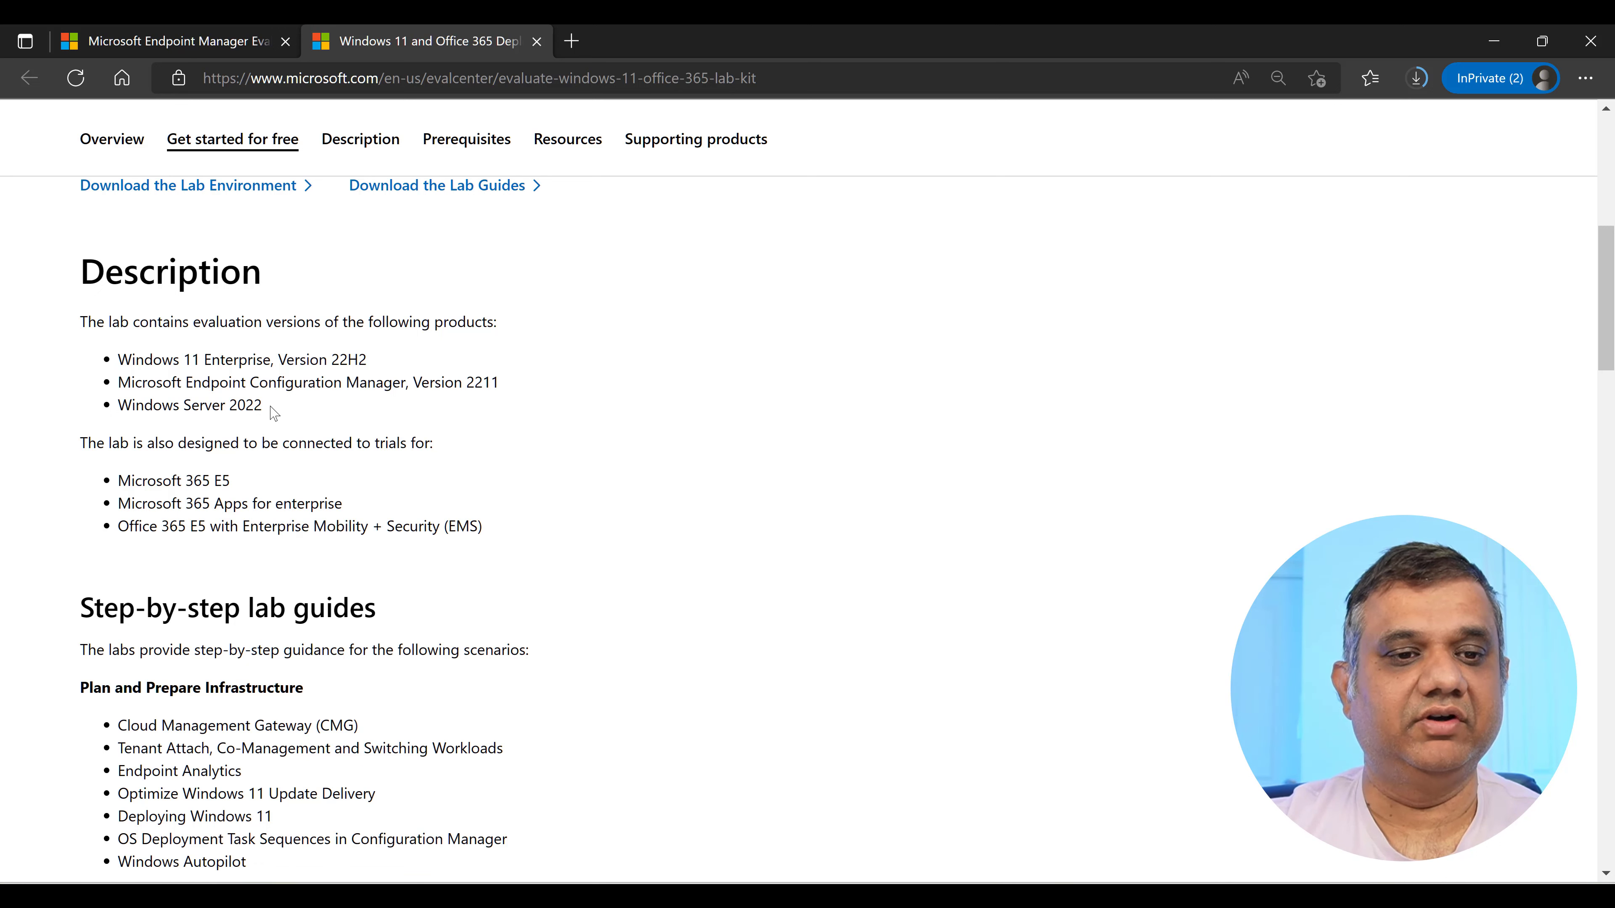
scroll(274, 414, "down", 2)
scroll(271, 404, "down", 2)
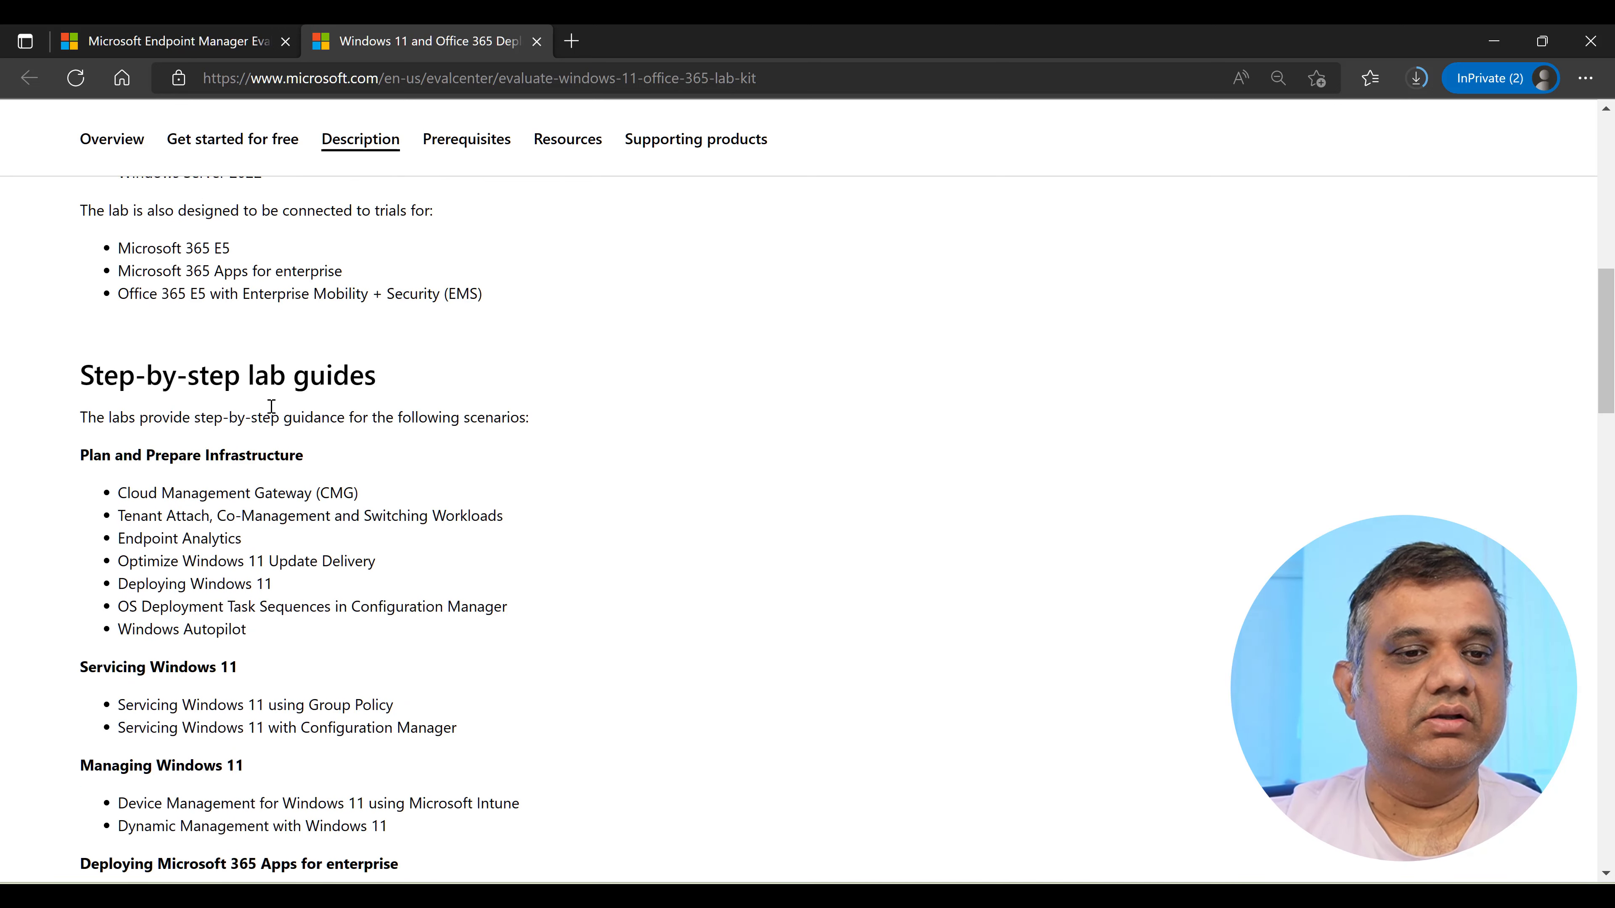
scroll(271, 406, "down", 2)
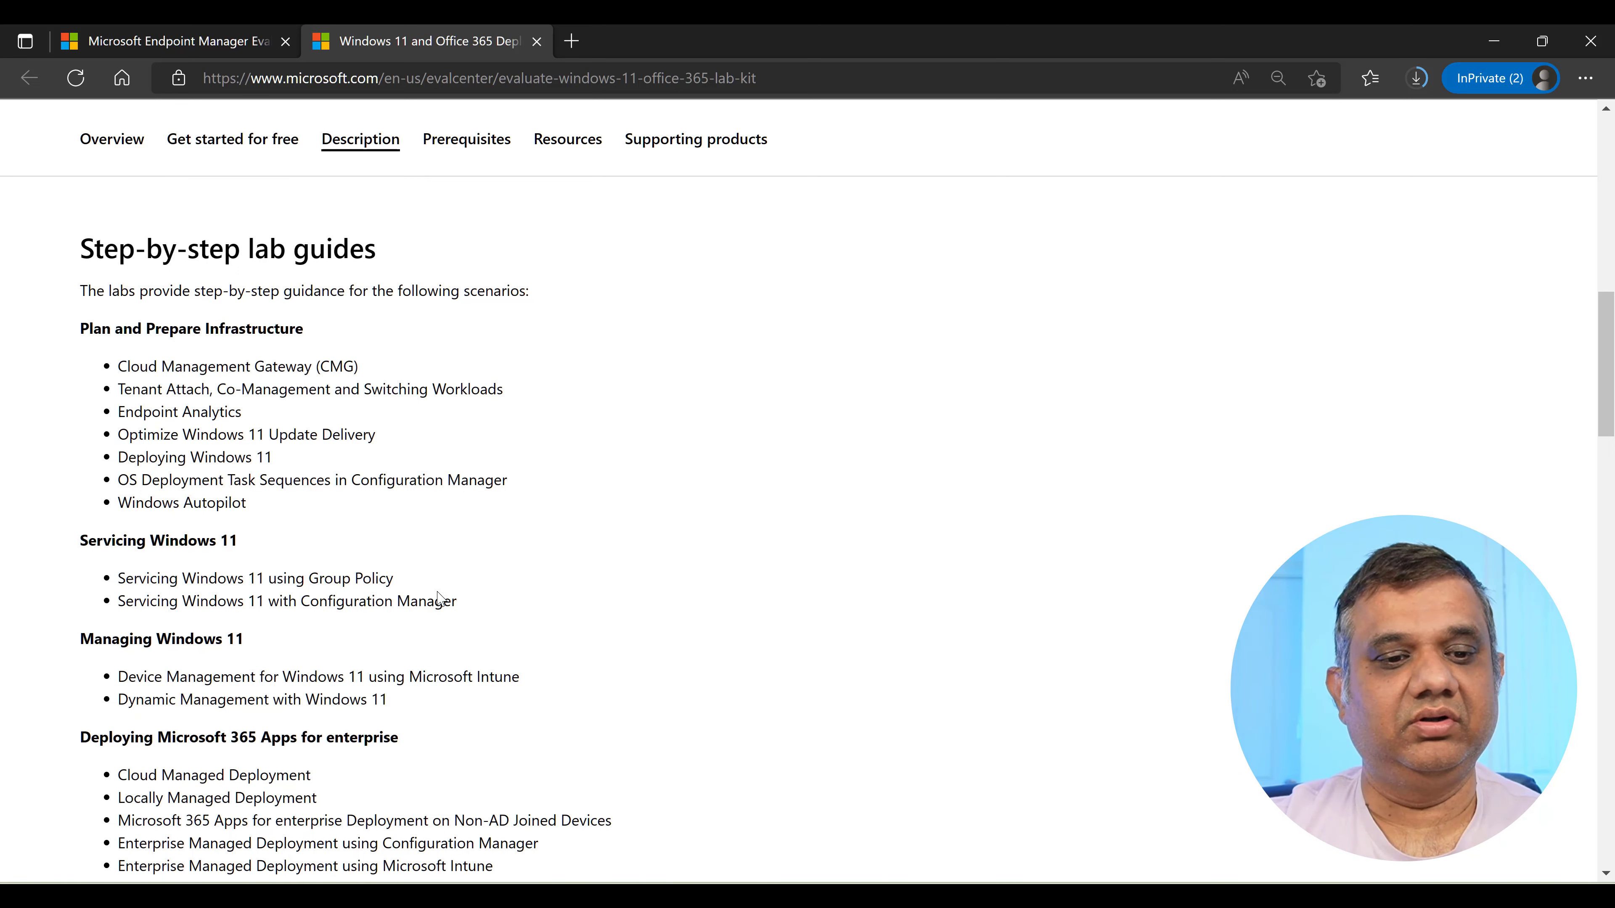
Scroll through its lab guides list, then switch back to the Endpoint Manager tab.
scroll(439, 598, "down", 2)
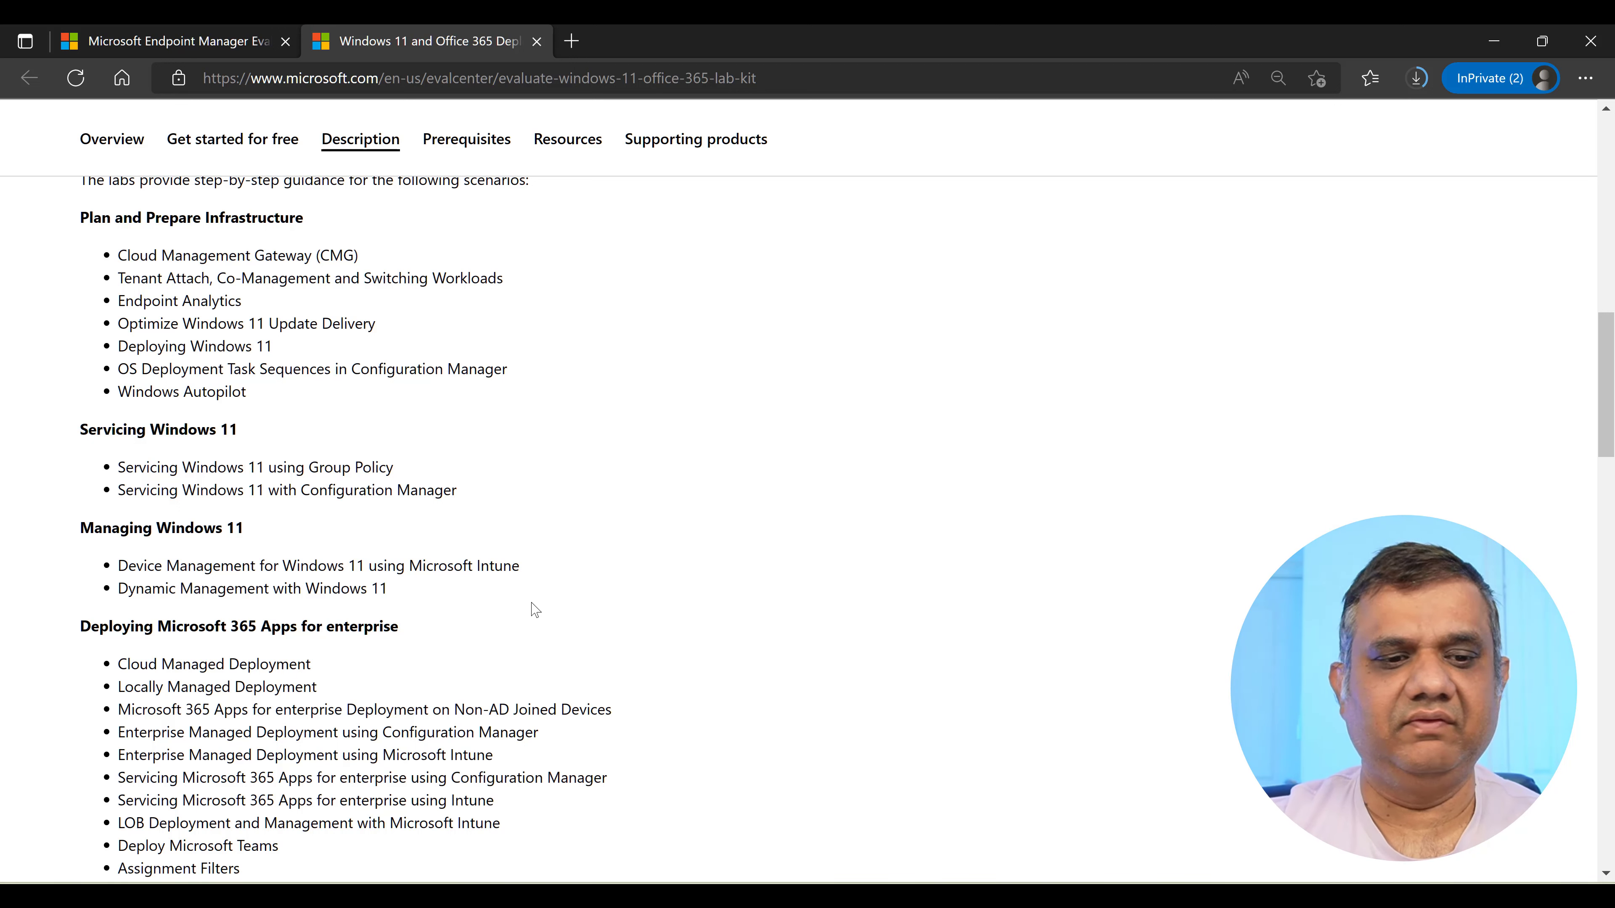
scroll(535, 609, "down", 3)
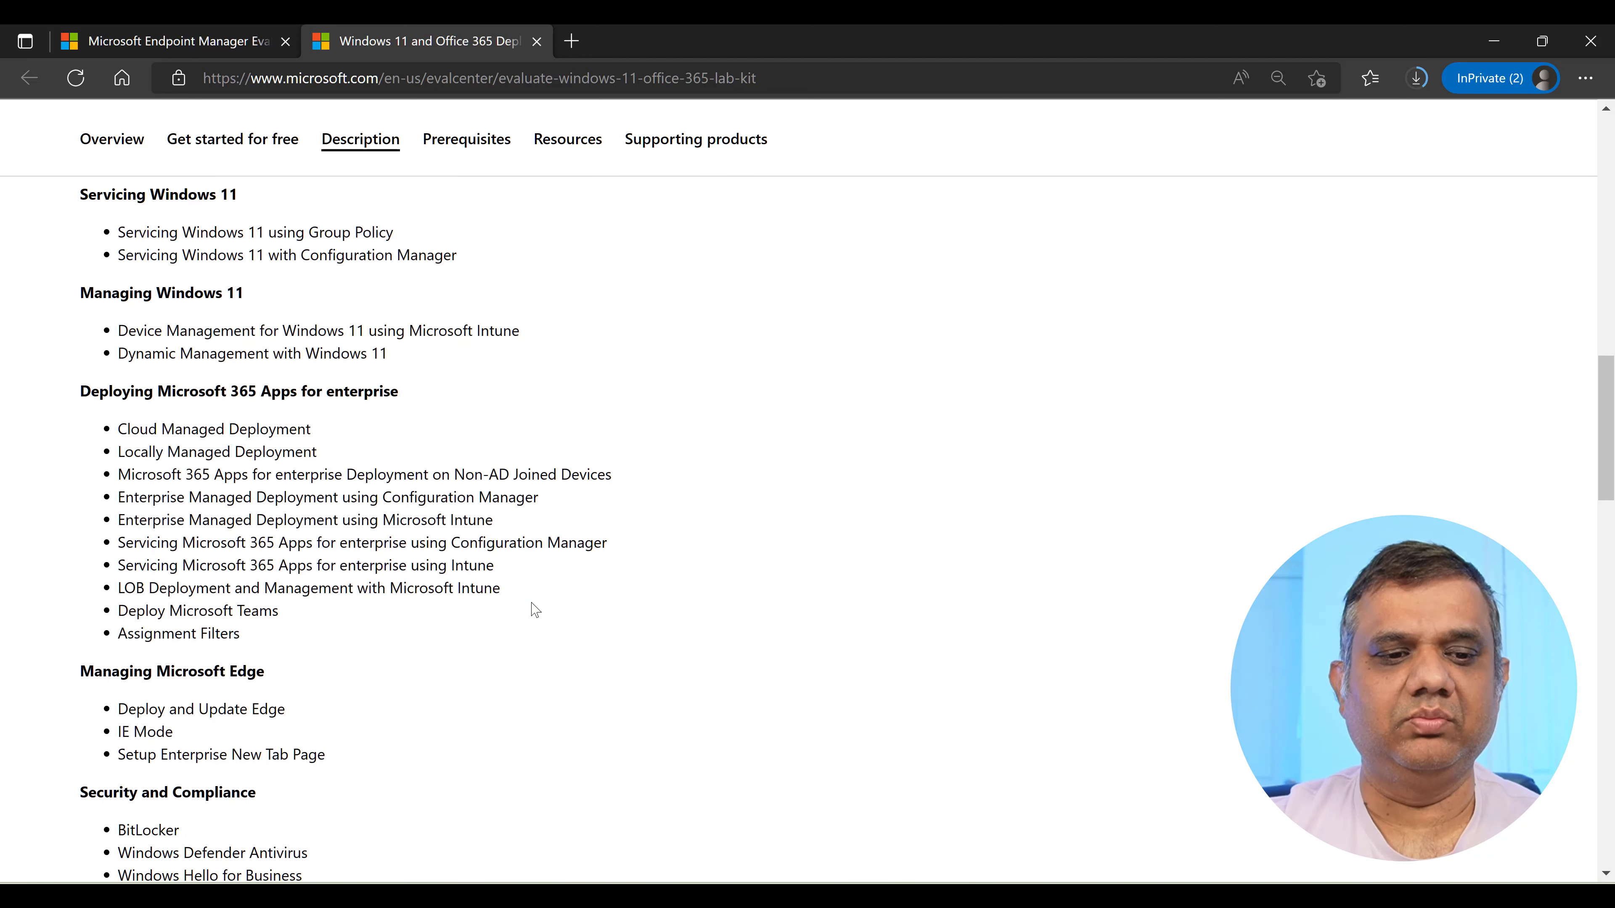
scroll(535, 610, "up", 5)
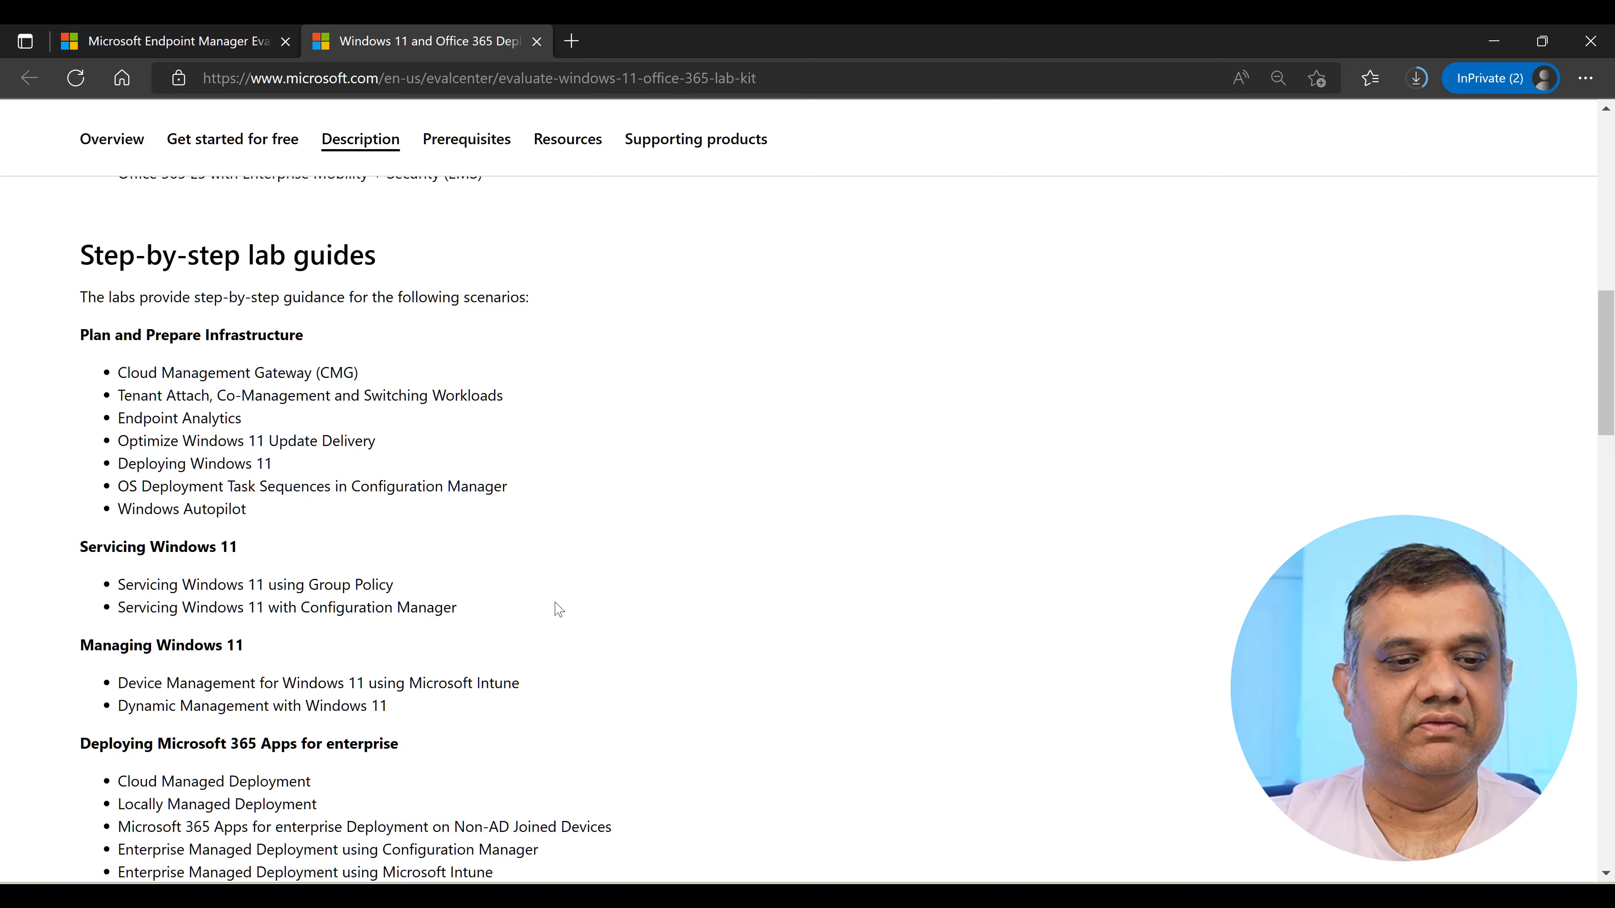
scroll(553, 605, "down", 2)
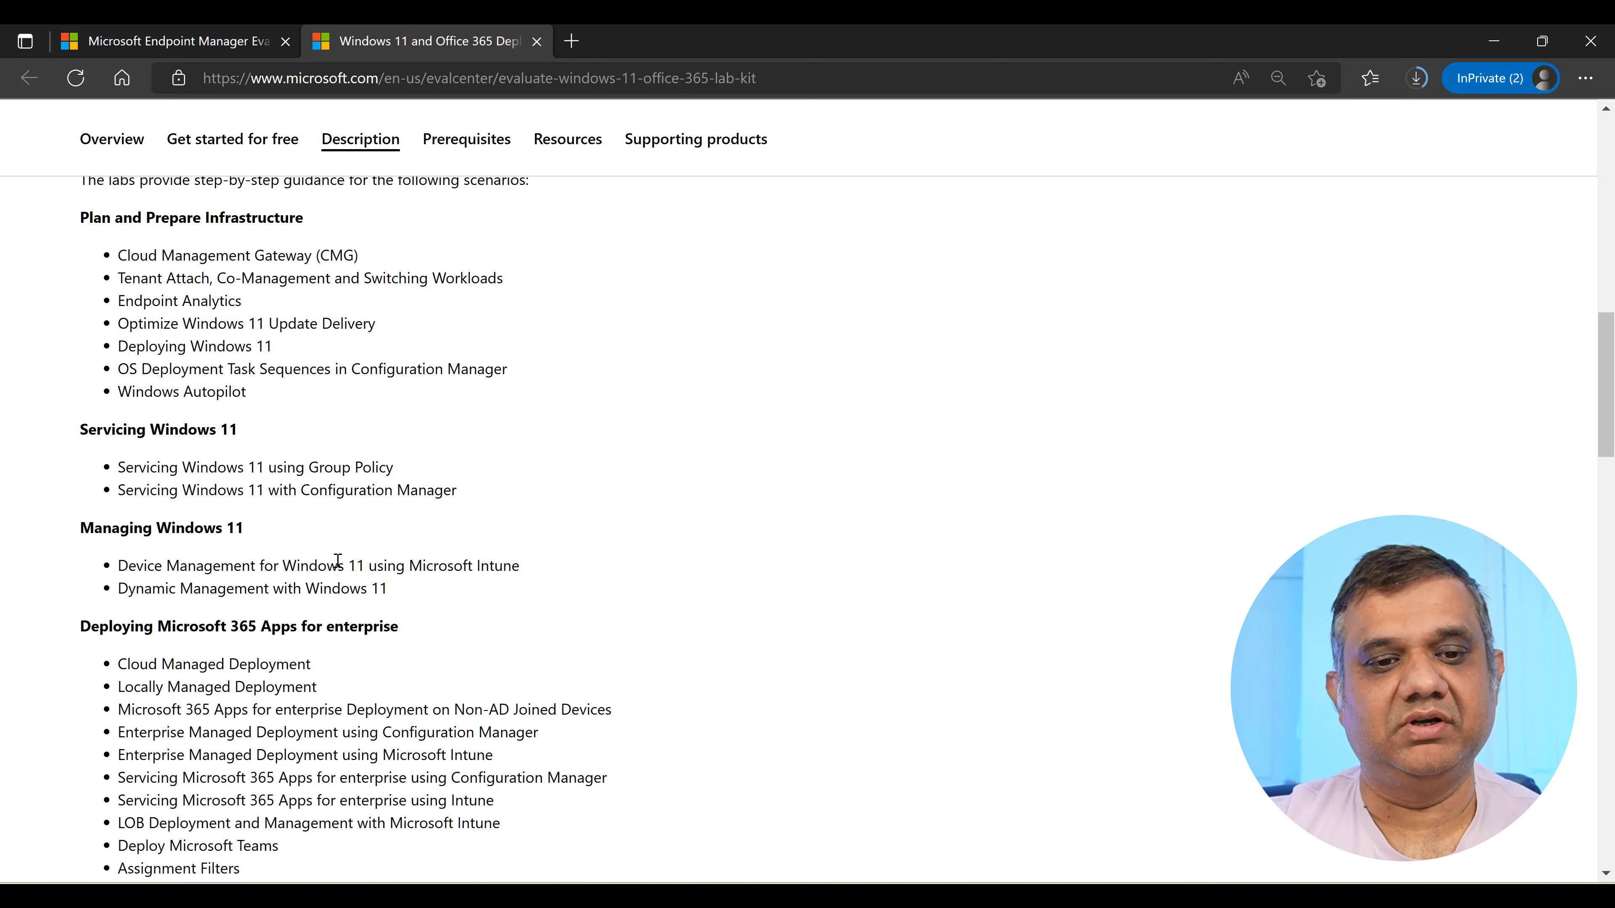
scroll(511, 568, "down", 2)
scroll(511, 571, "down", 12)
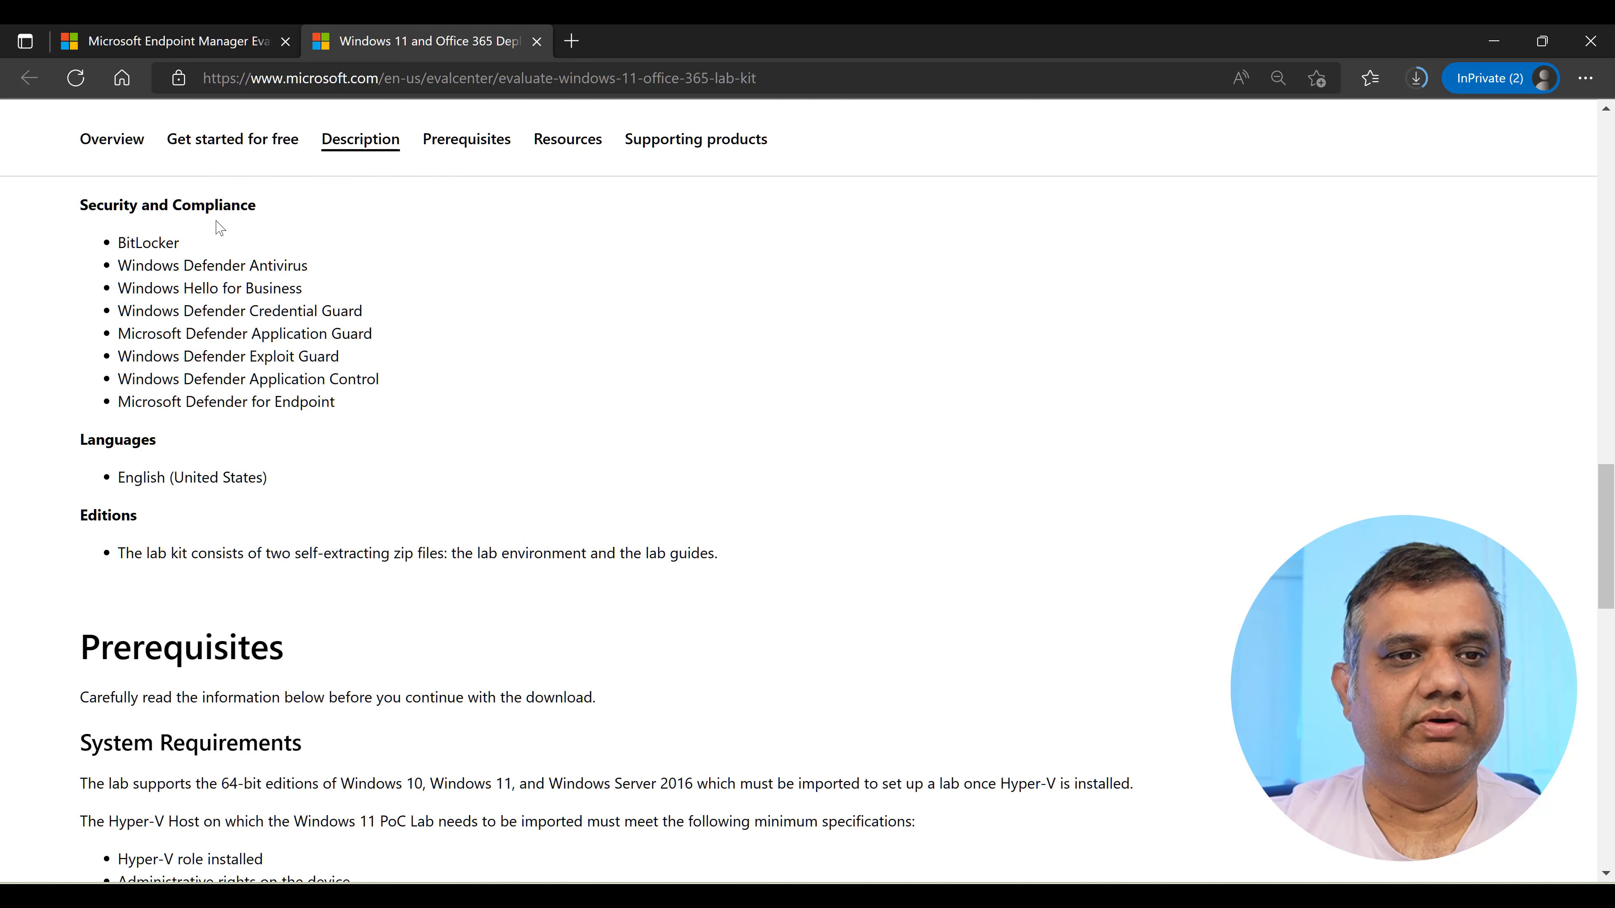
left_click(179, 42)
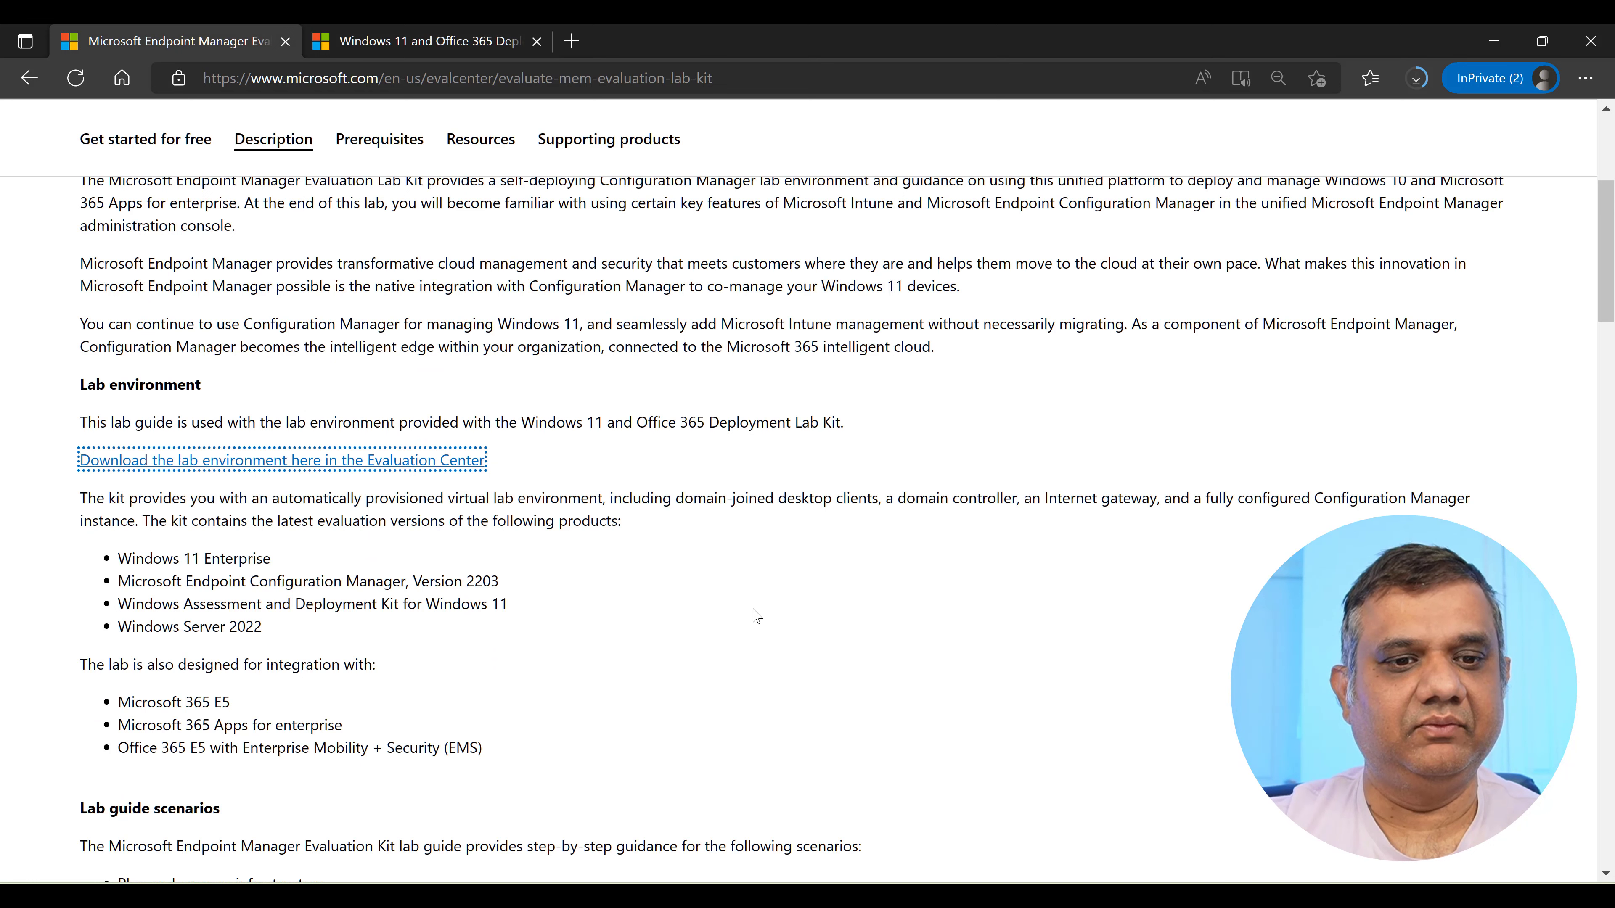
Scroll past the Lab guide scenarios and jump to the Prerequisites section.
scroll(777, 628, "down", 4)
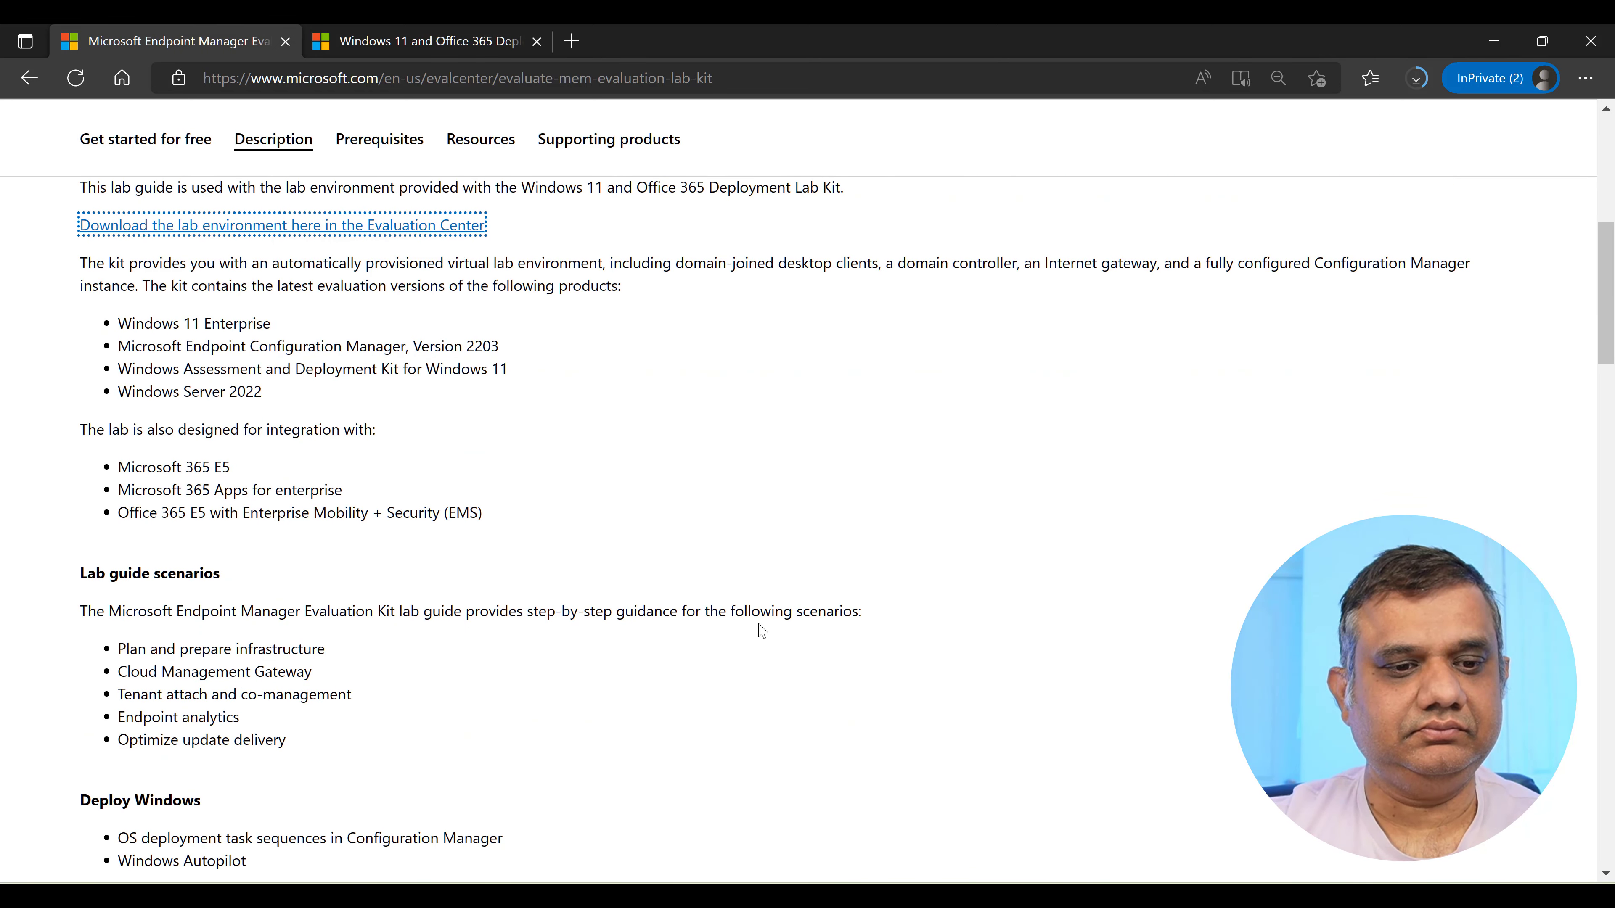
scroll(761, 629, "down", 4)
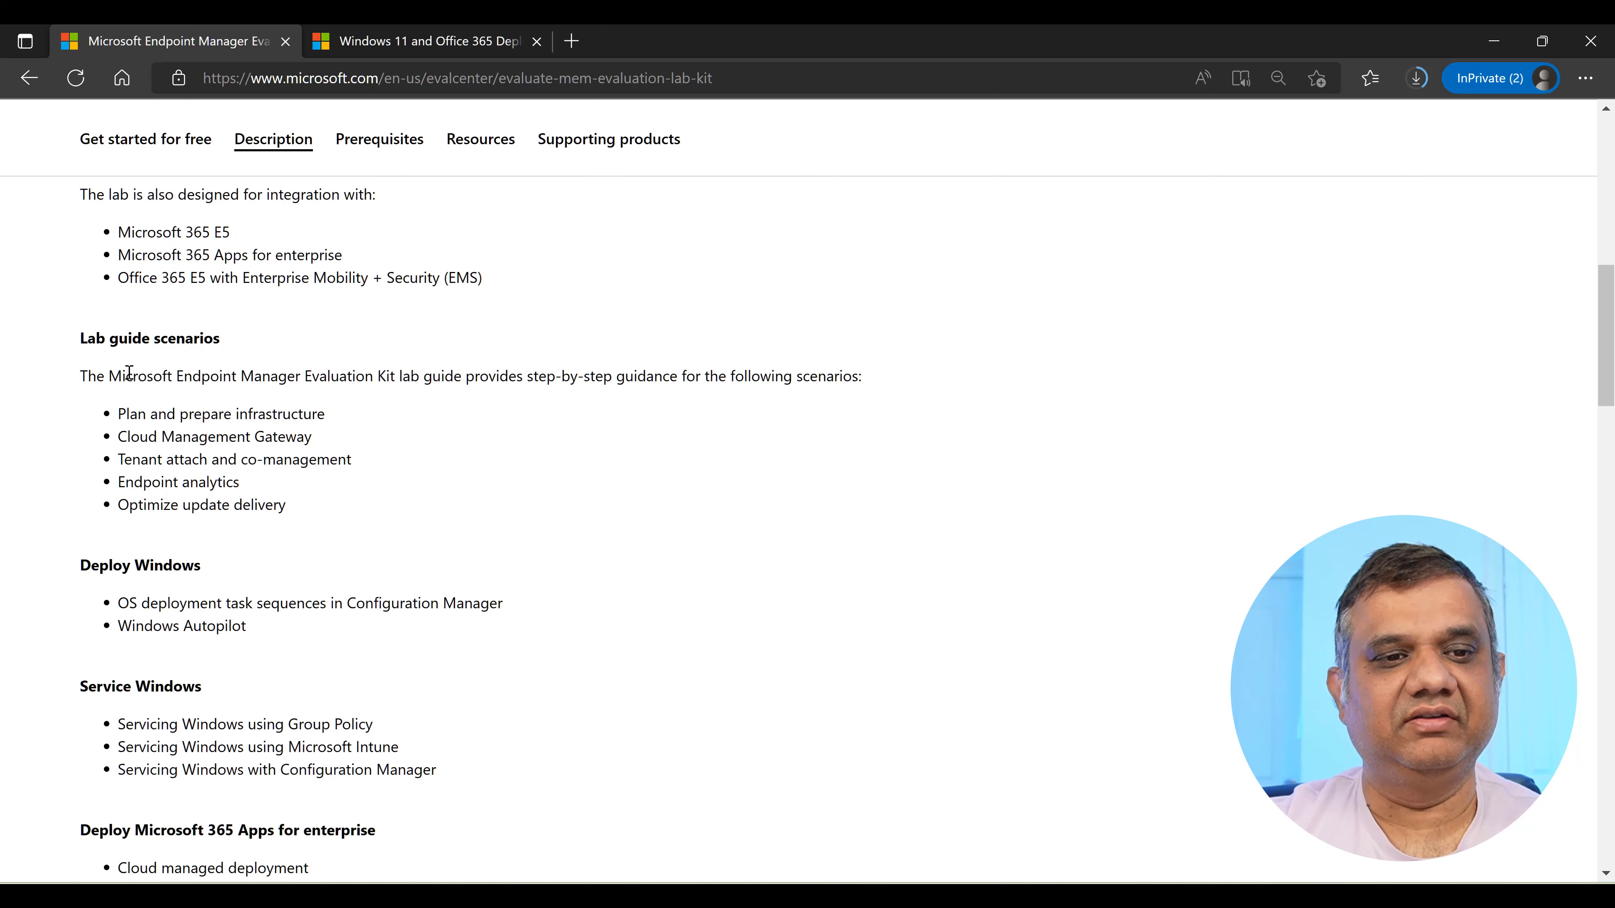
scroll(234, 560, "down", 2)
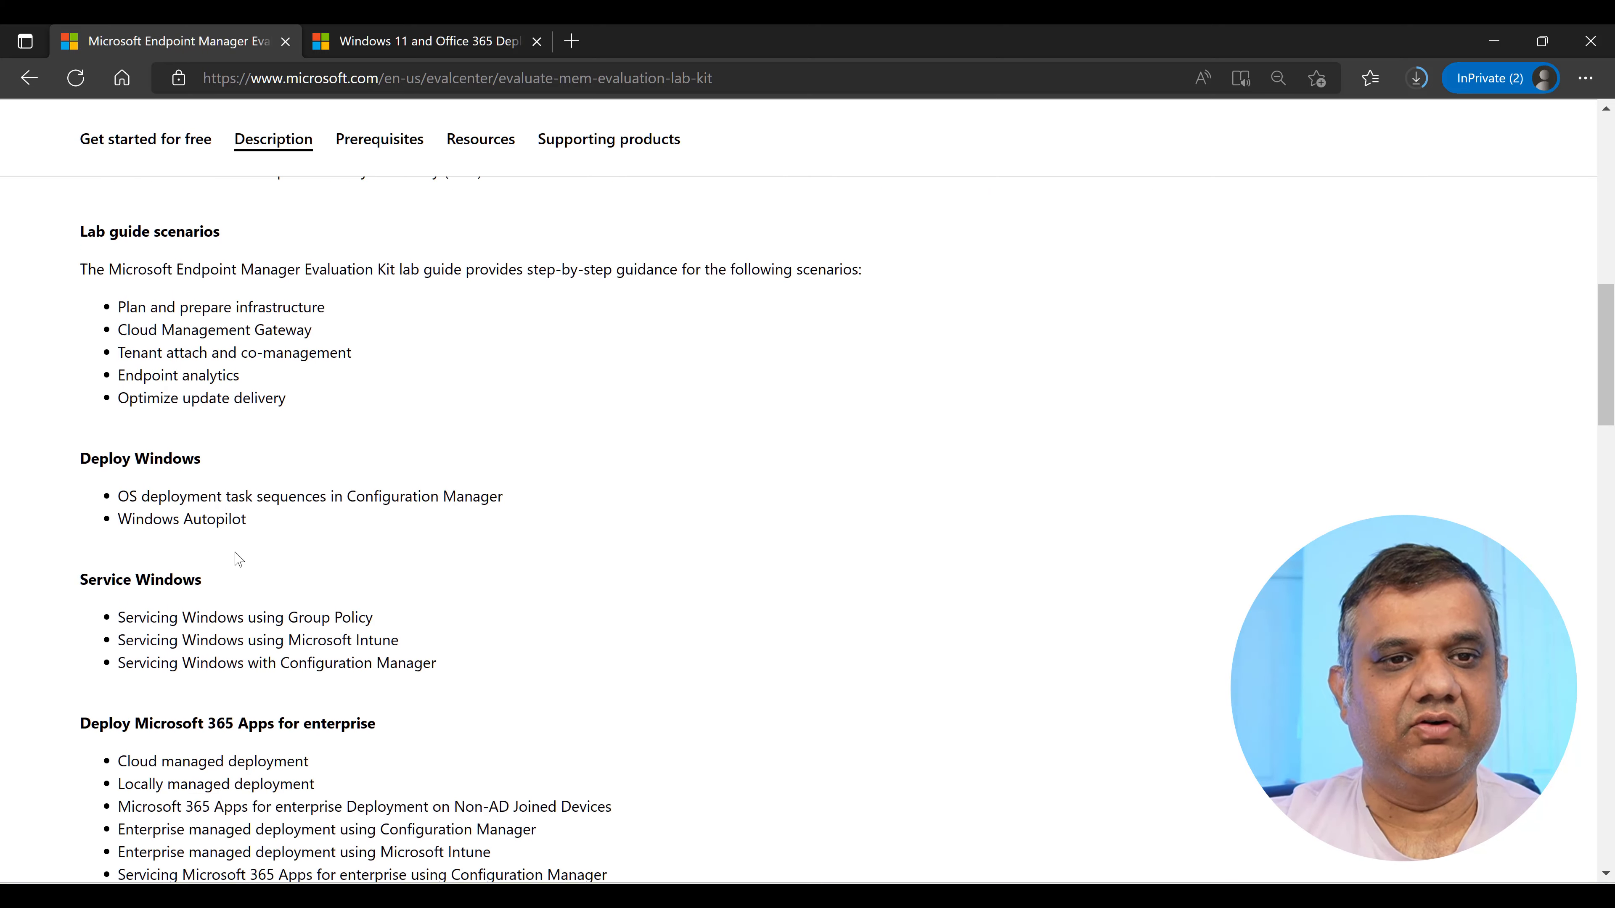
left_click(372, 147)
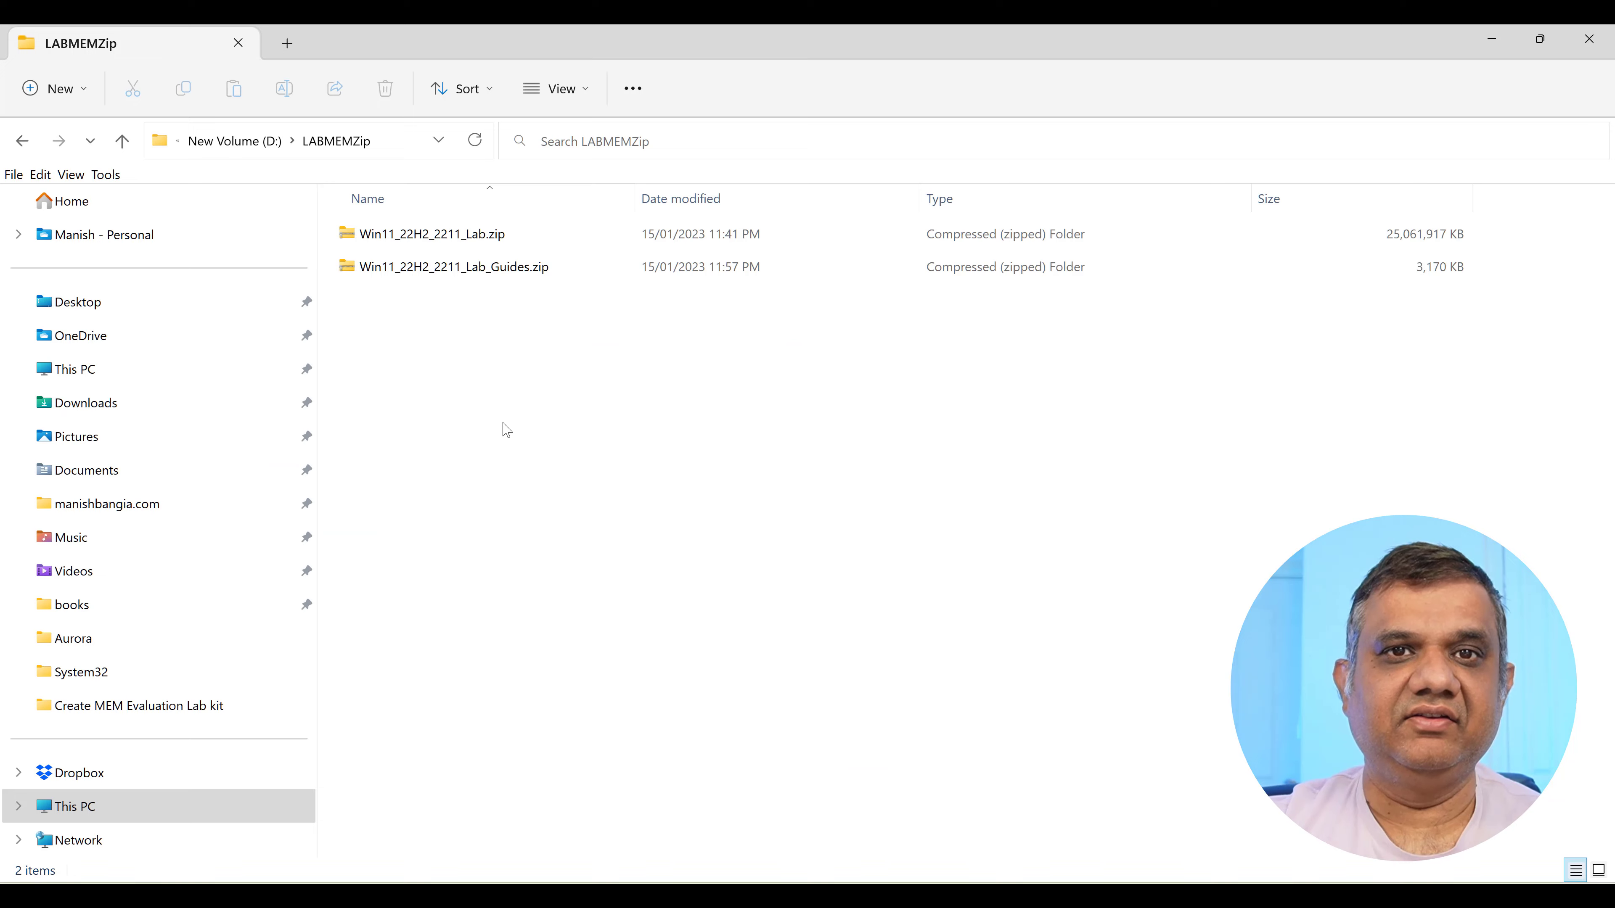
Extract Win11_22H2_2211_Lab.zip in D:\LABMEMZip and open the Lab and Lab_Guides folders side by side.
left_click(459, 235)
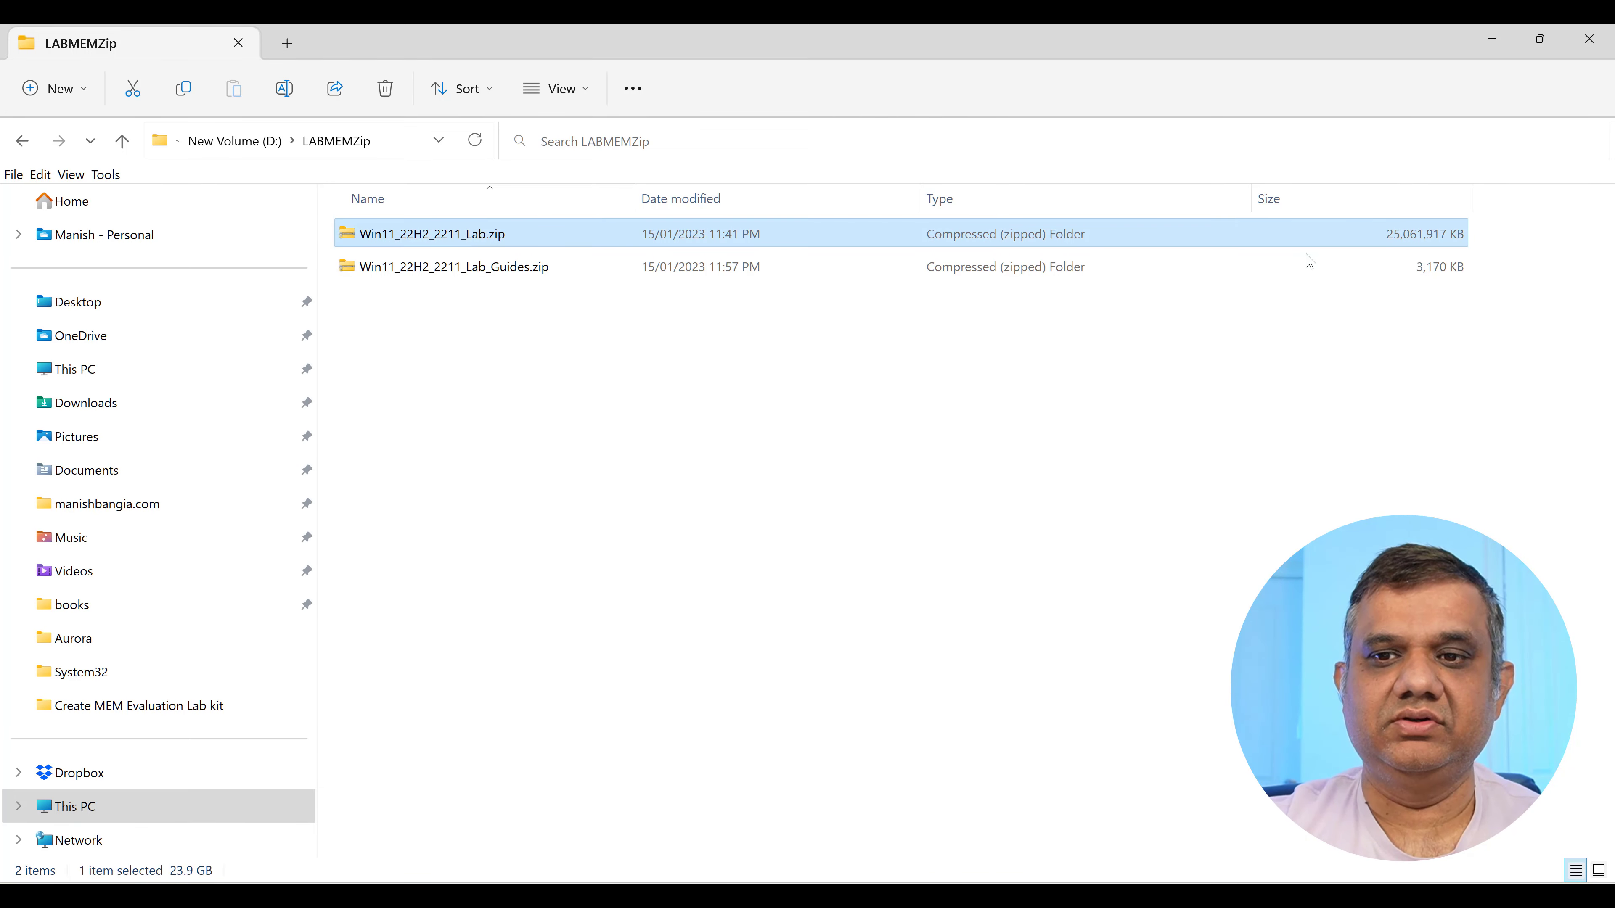
left_click(474, 275)
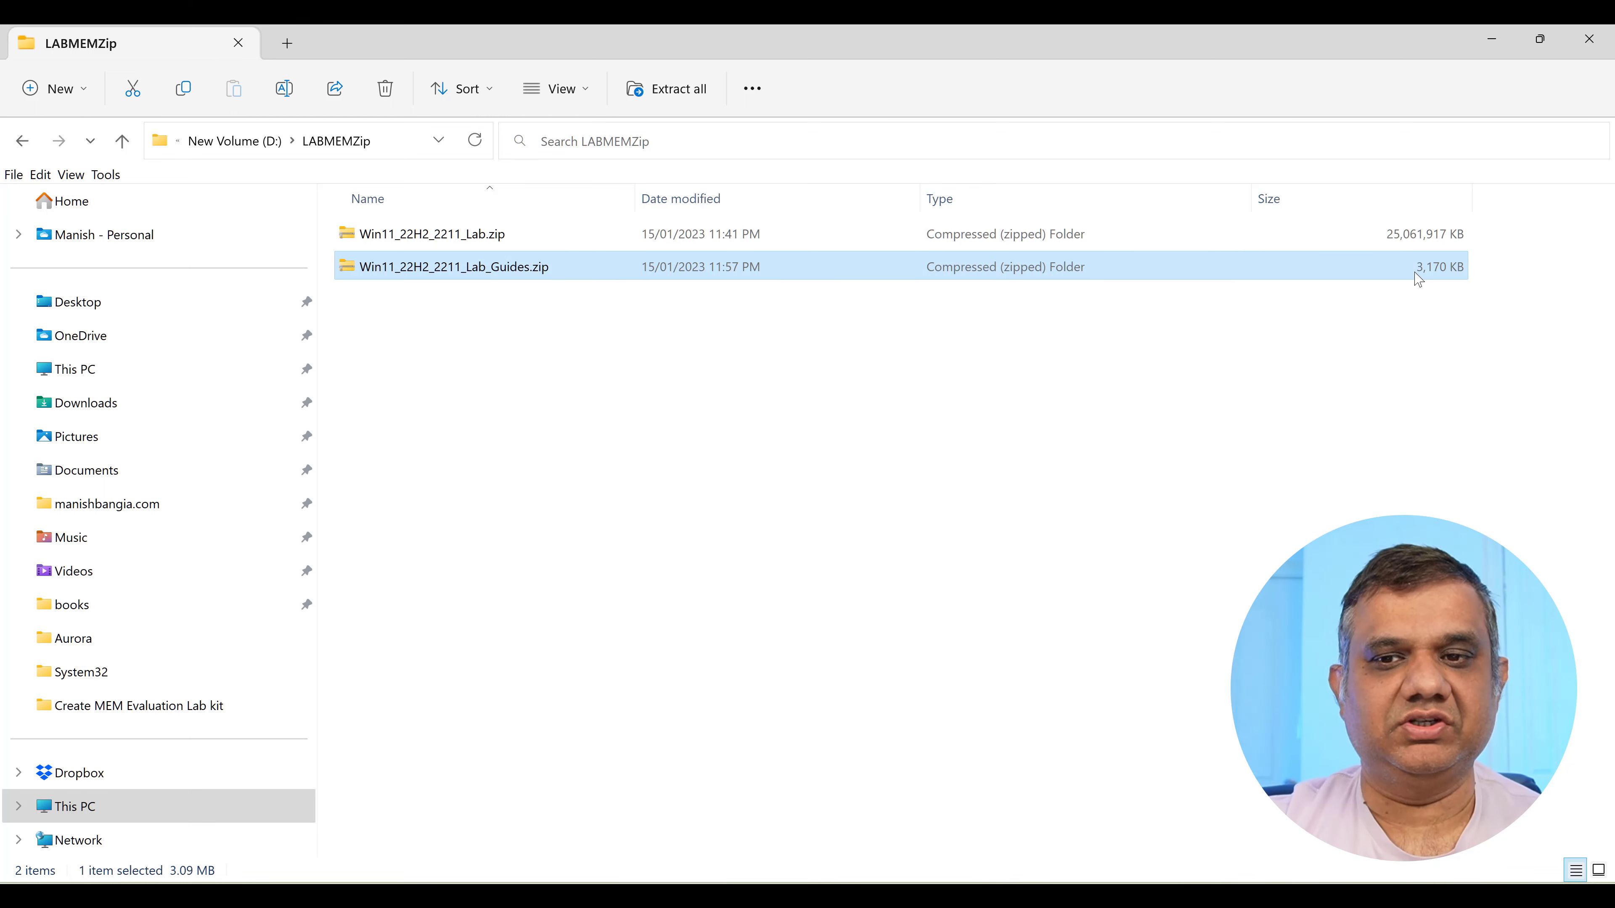
left_click(493, 240)
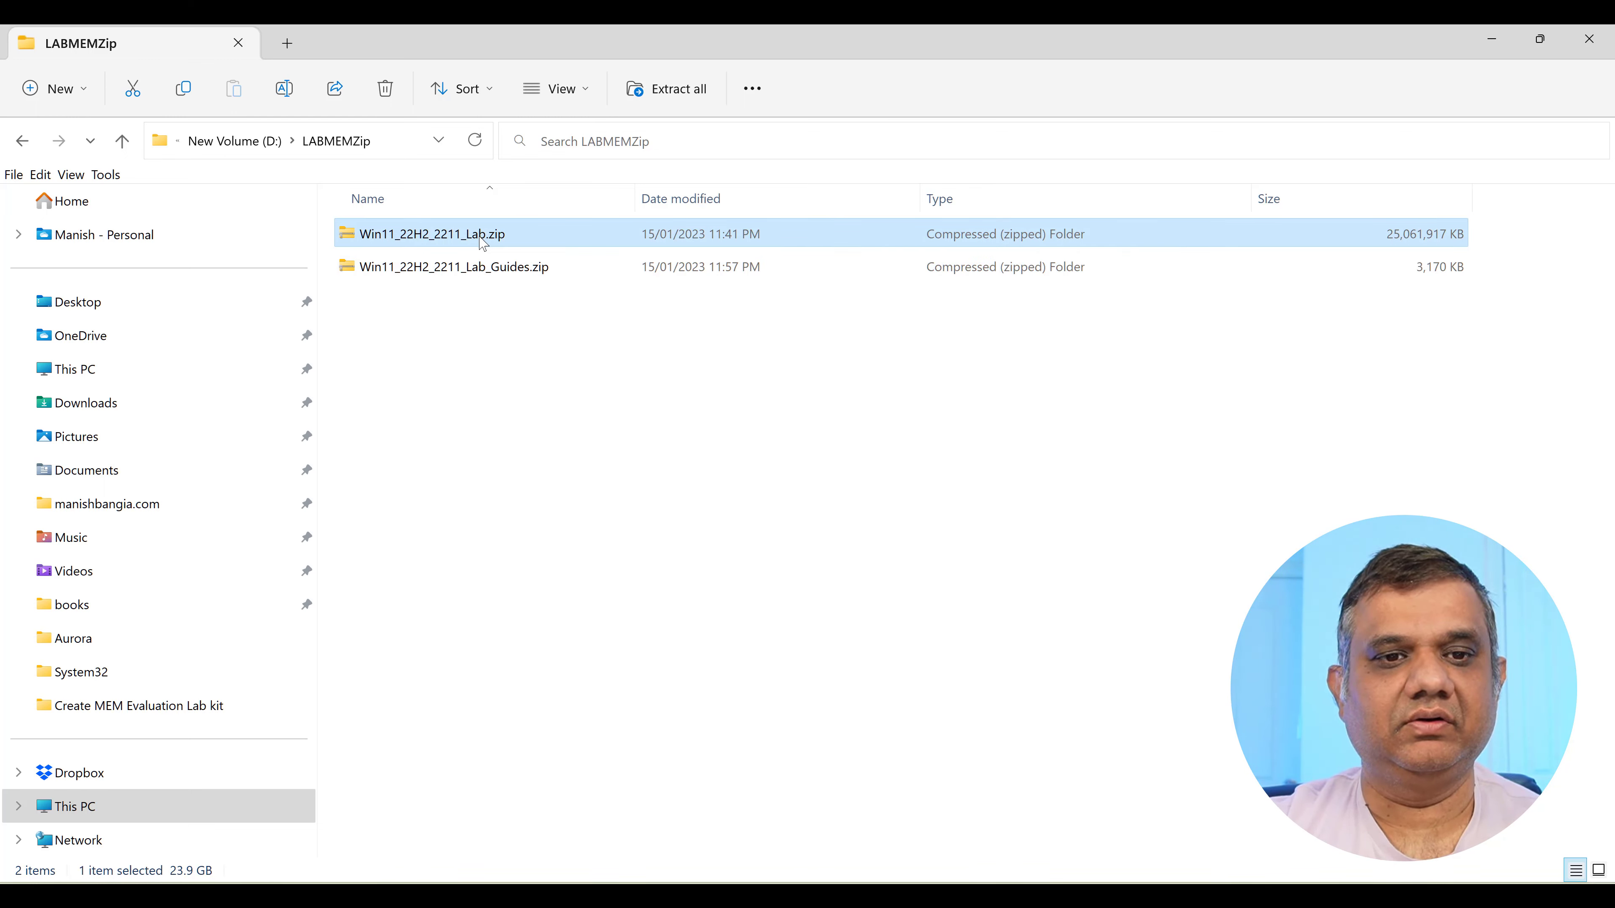
right_click(493, 237)
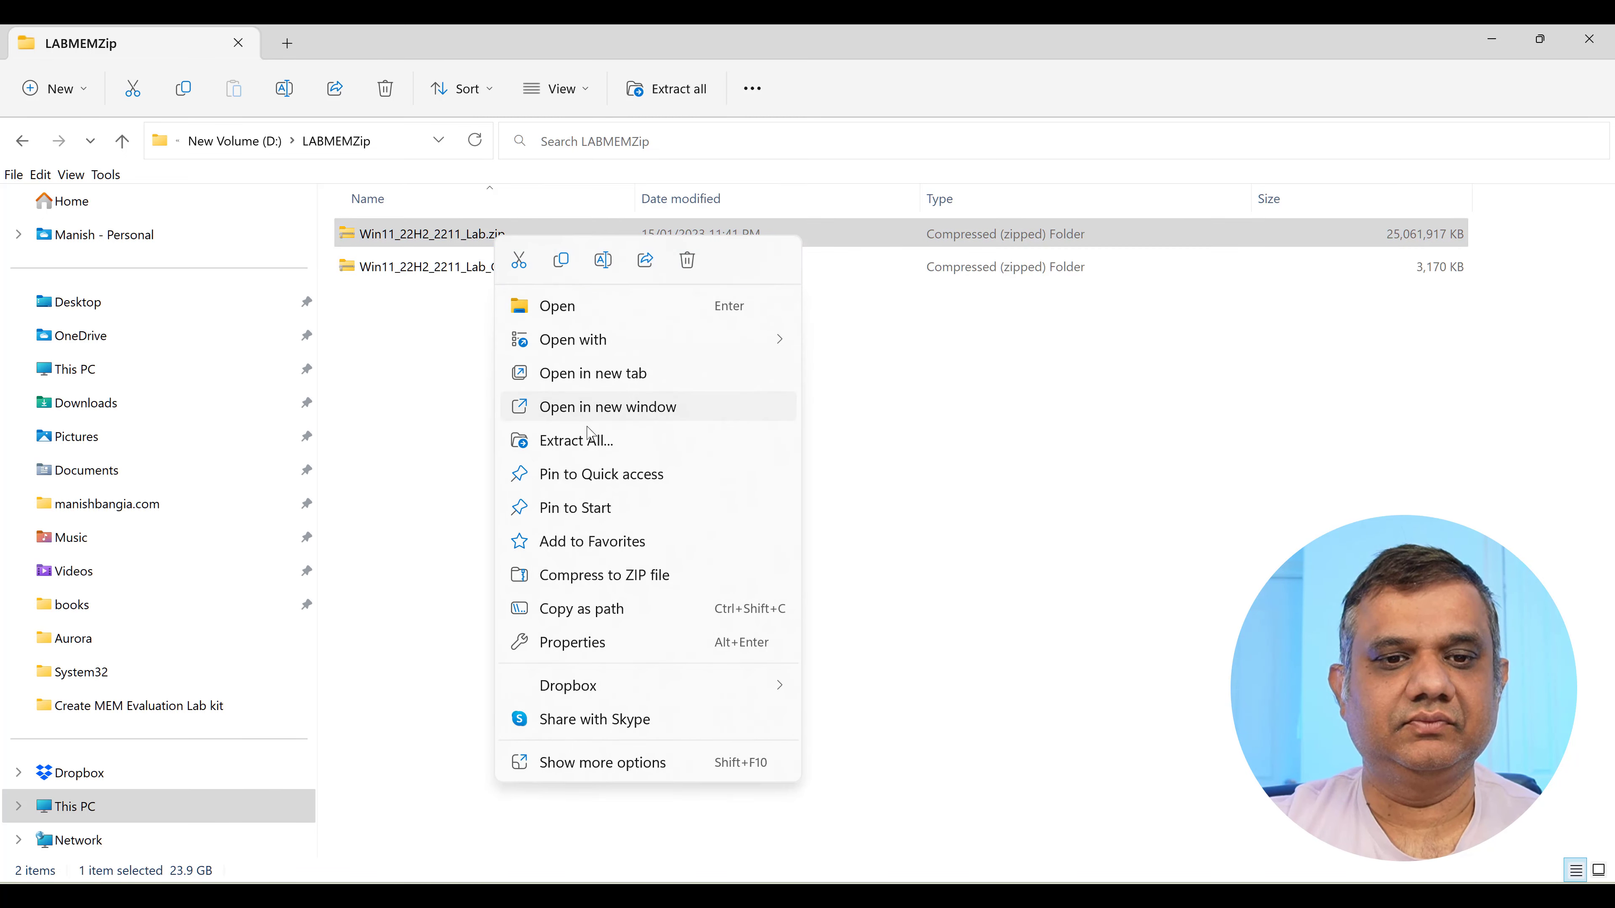
left_click(628, 445)
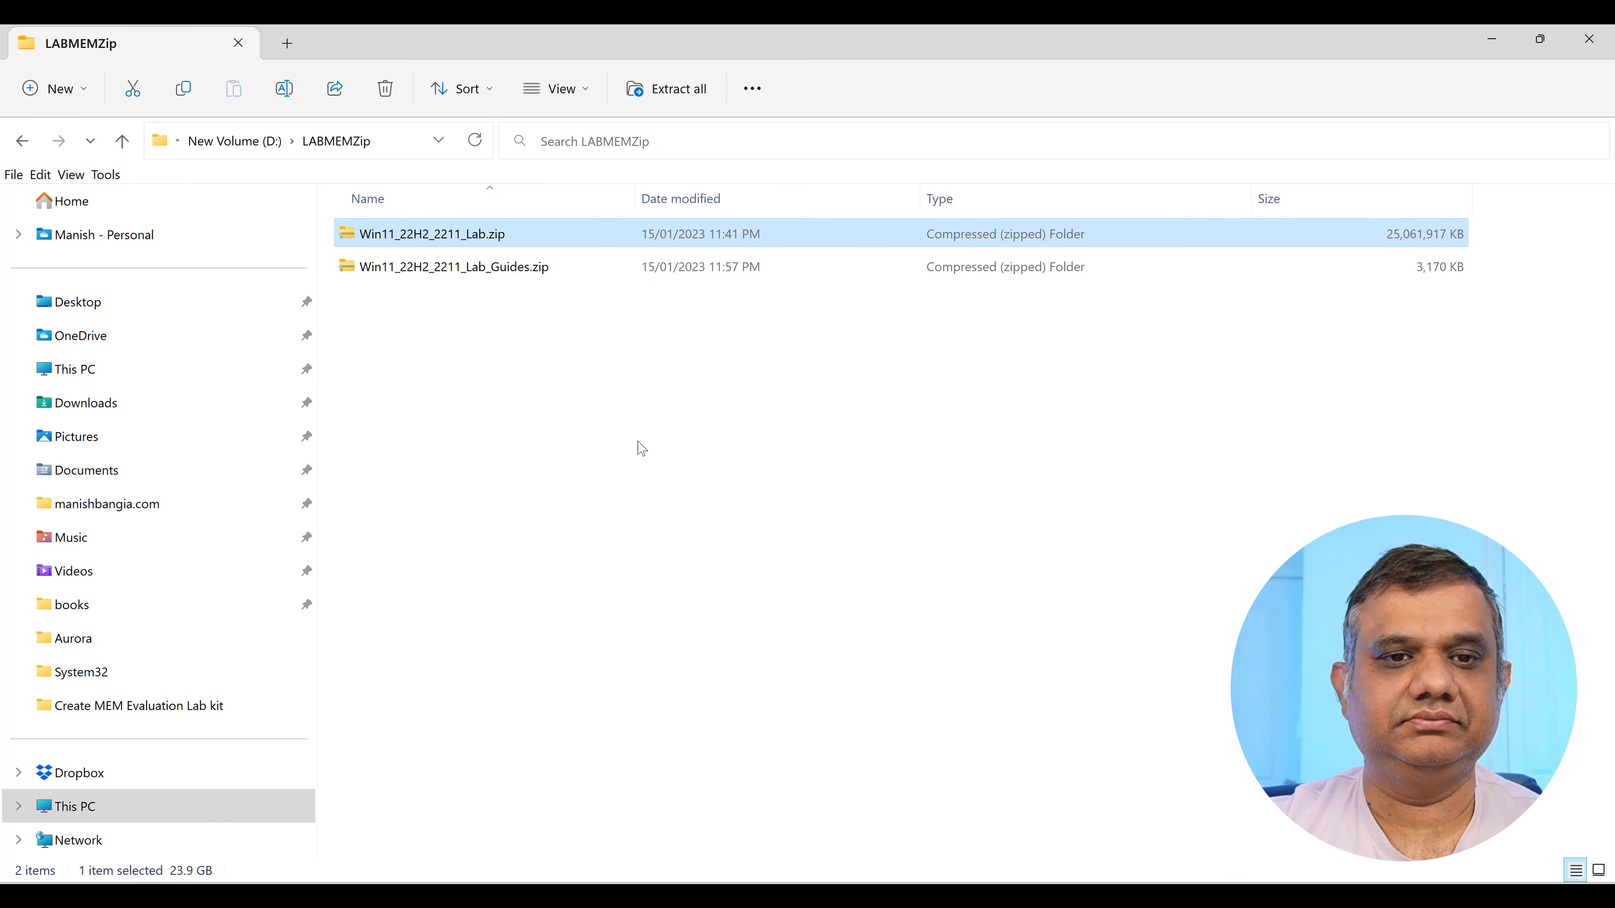
left_click(986, 682)
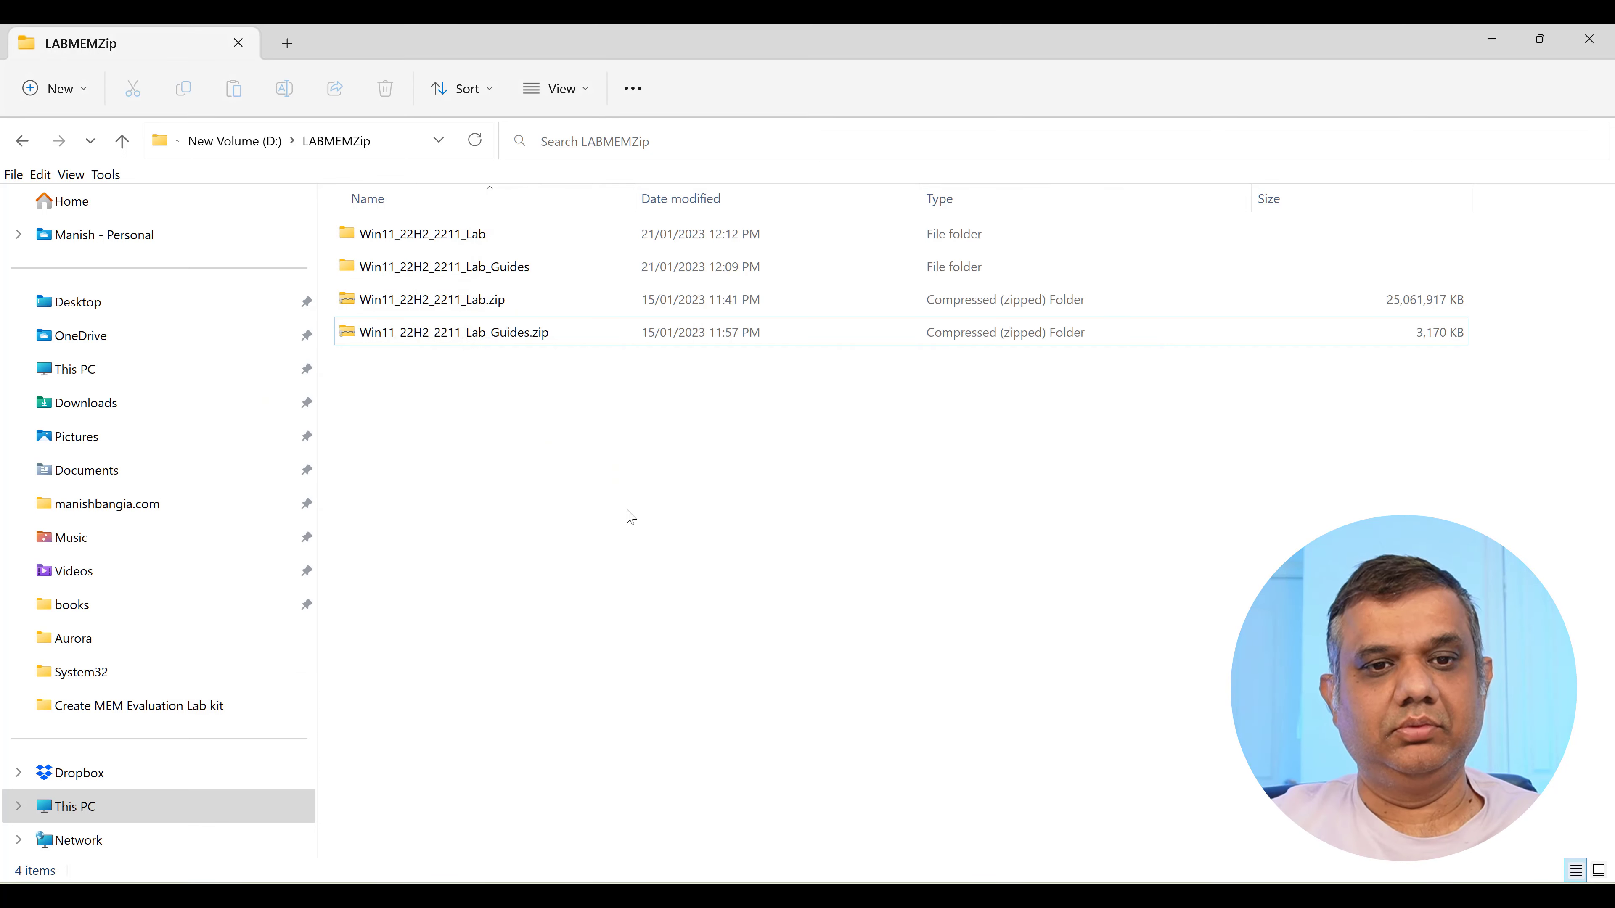
left_click(408, 245)
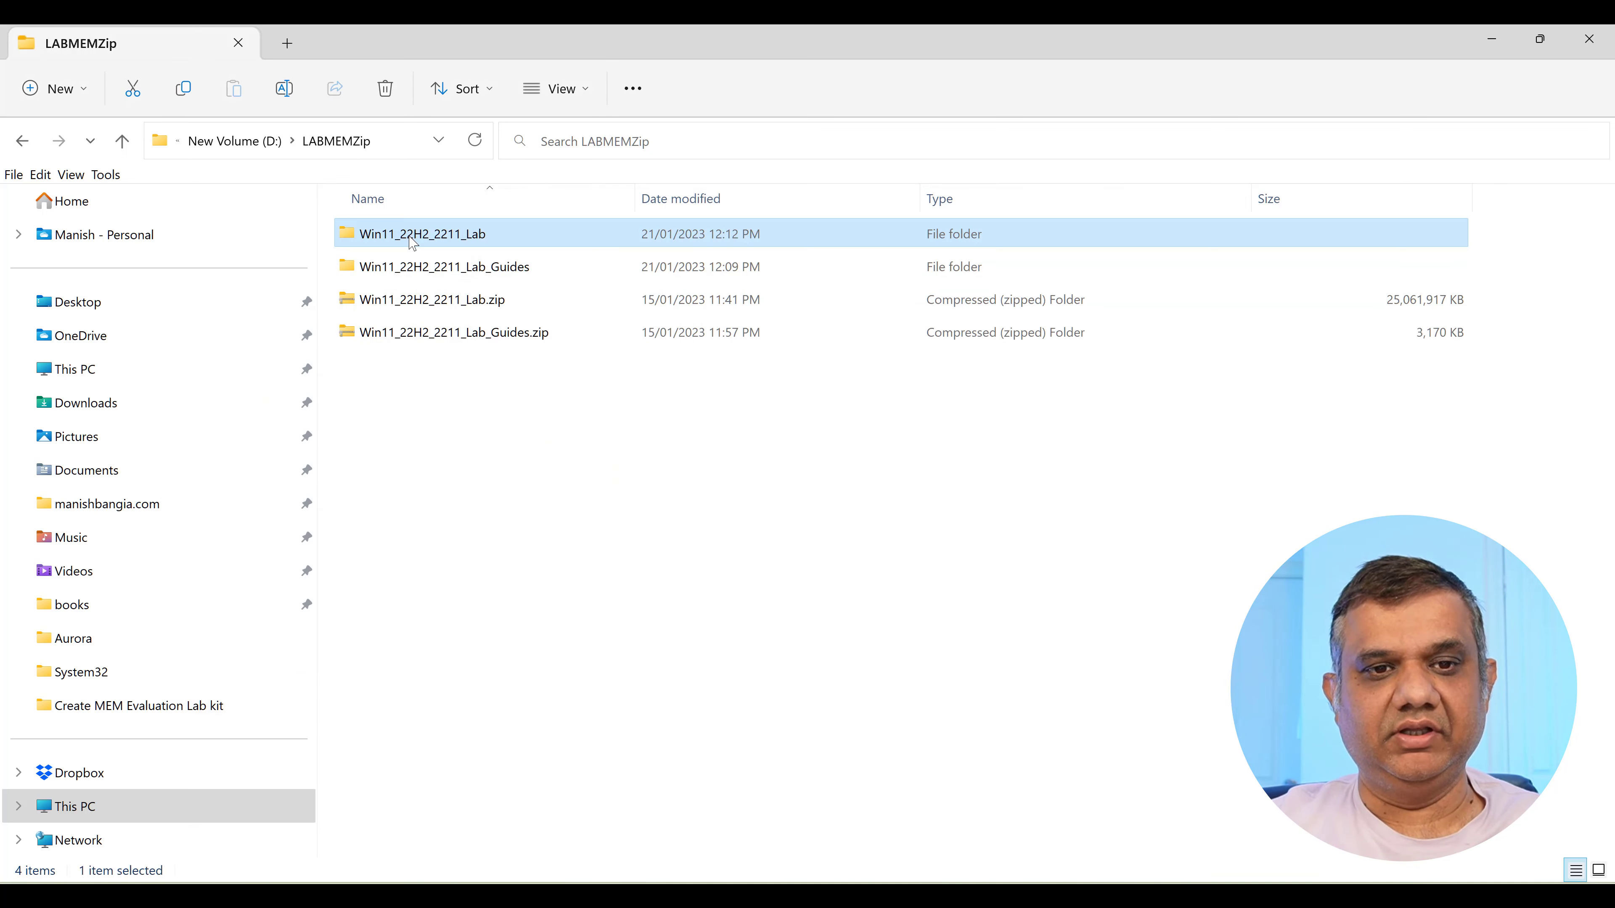
left_click(466, 270)
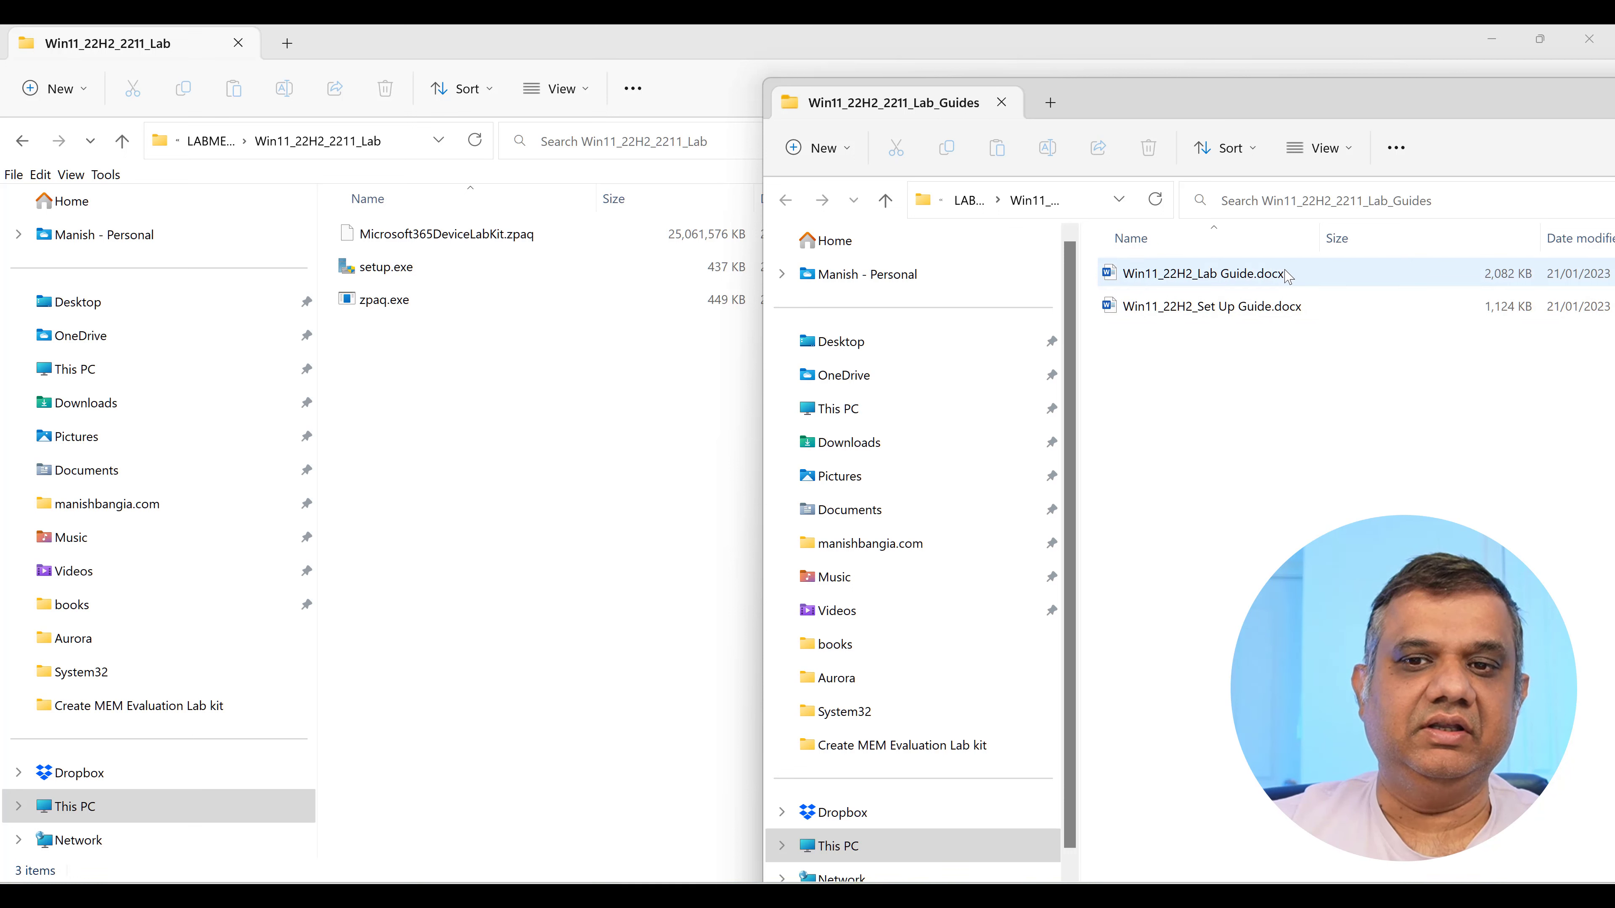
Look over the Set Up Guide and Lab Guide documents, then bring the Lab folder back to front.
left_click(1265, 314)
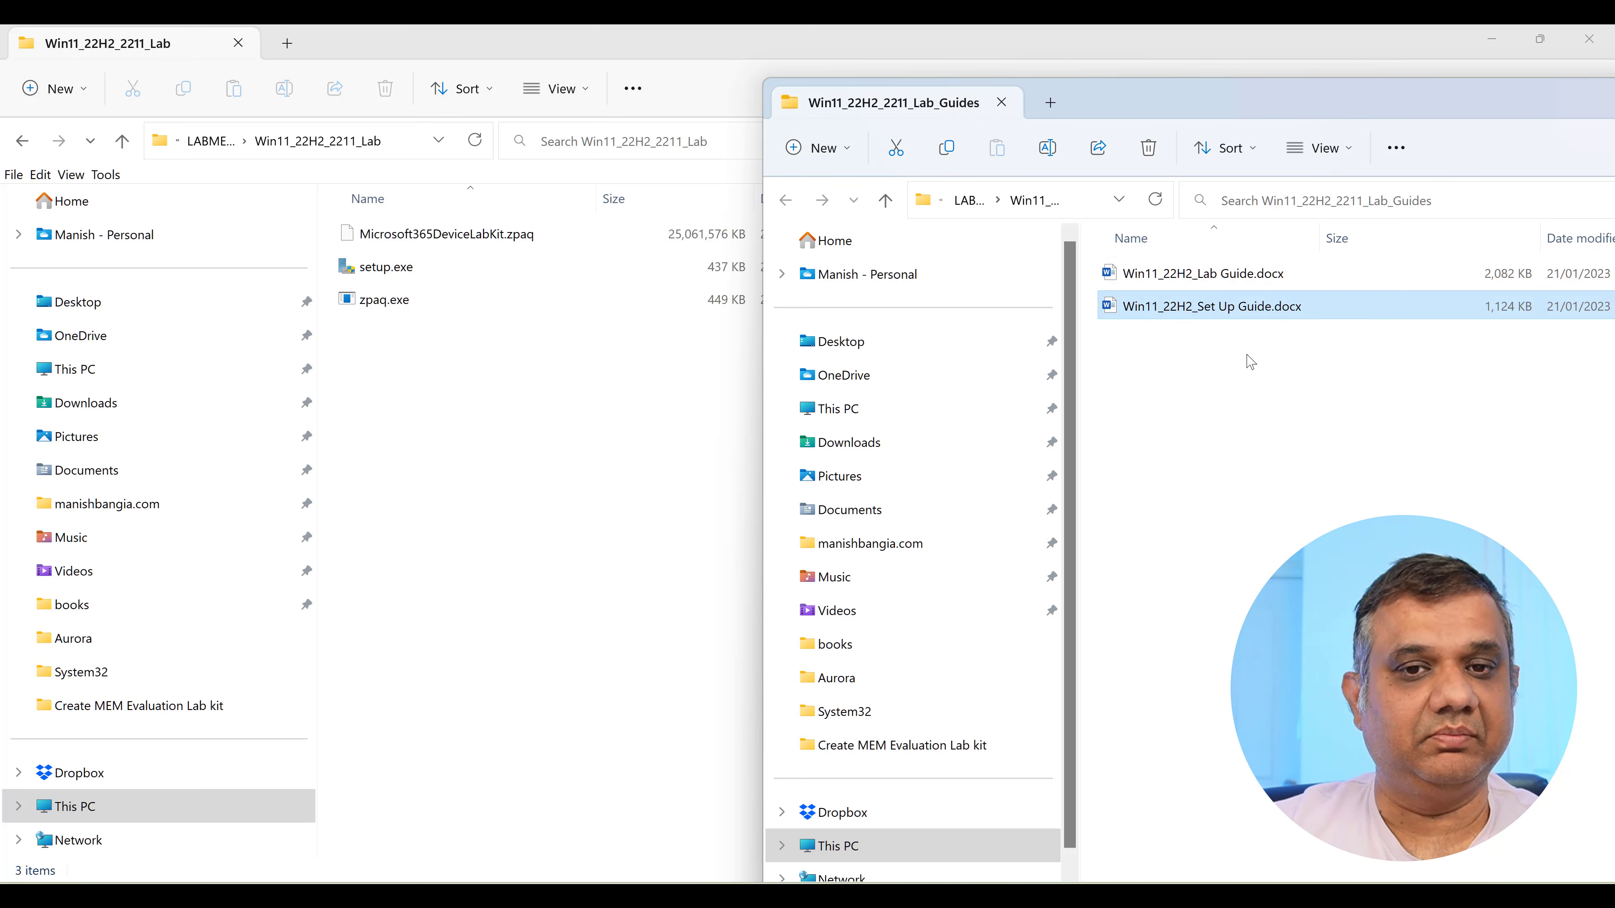
left_click(1254, 279)
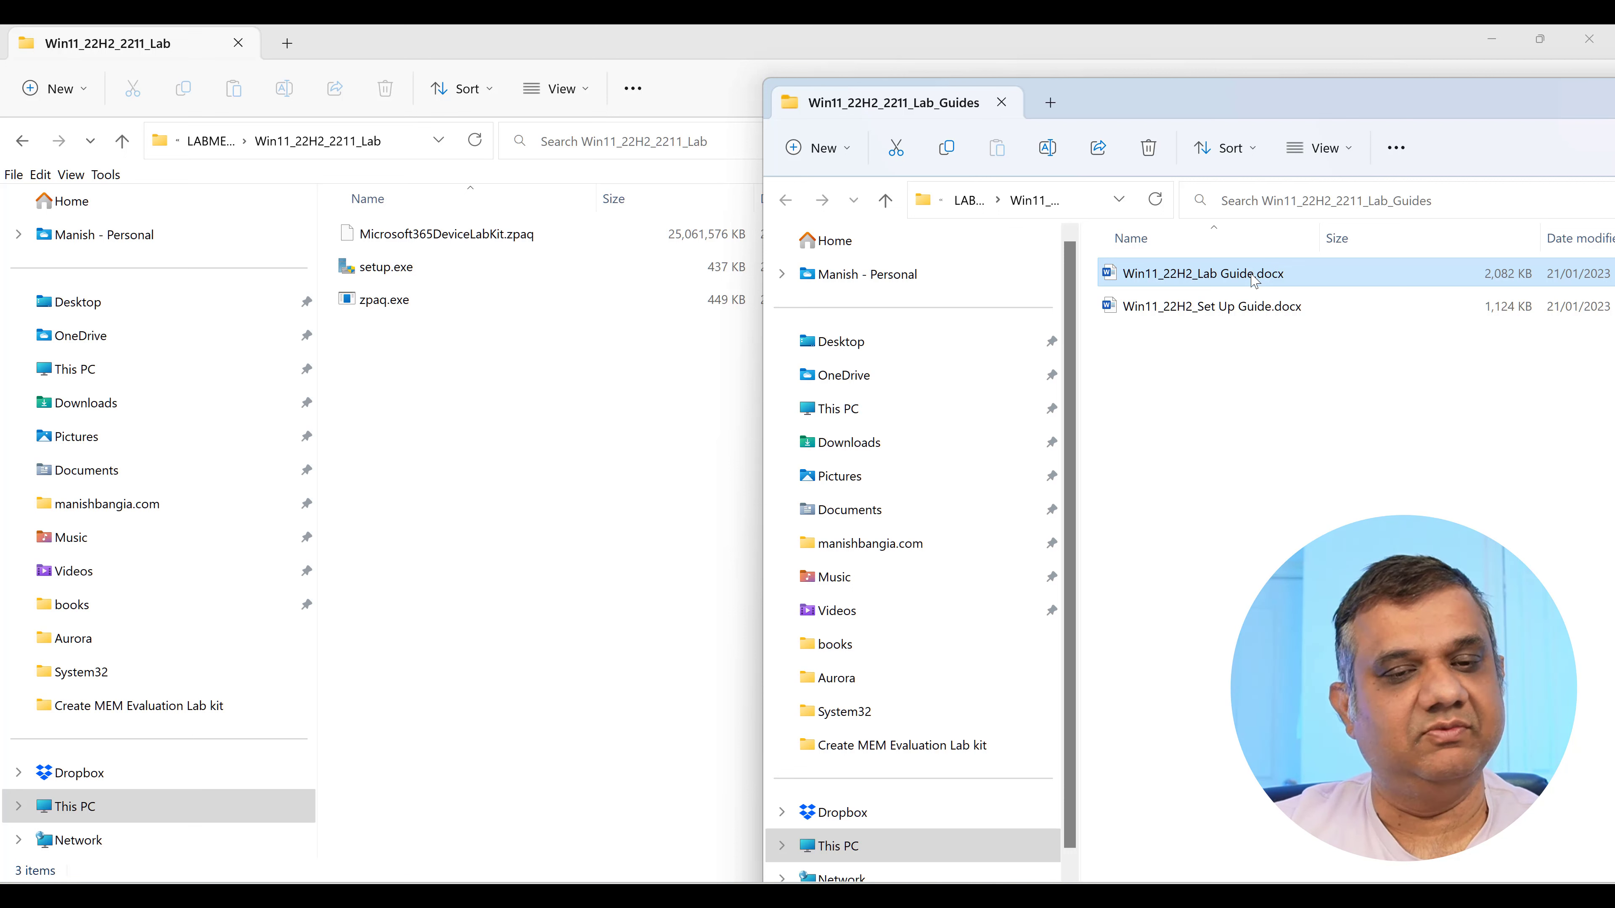
left_click(671, 435)
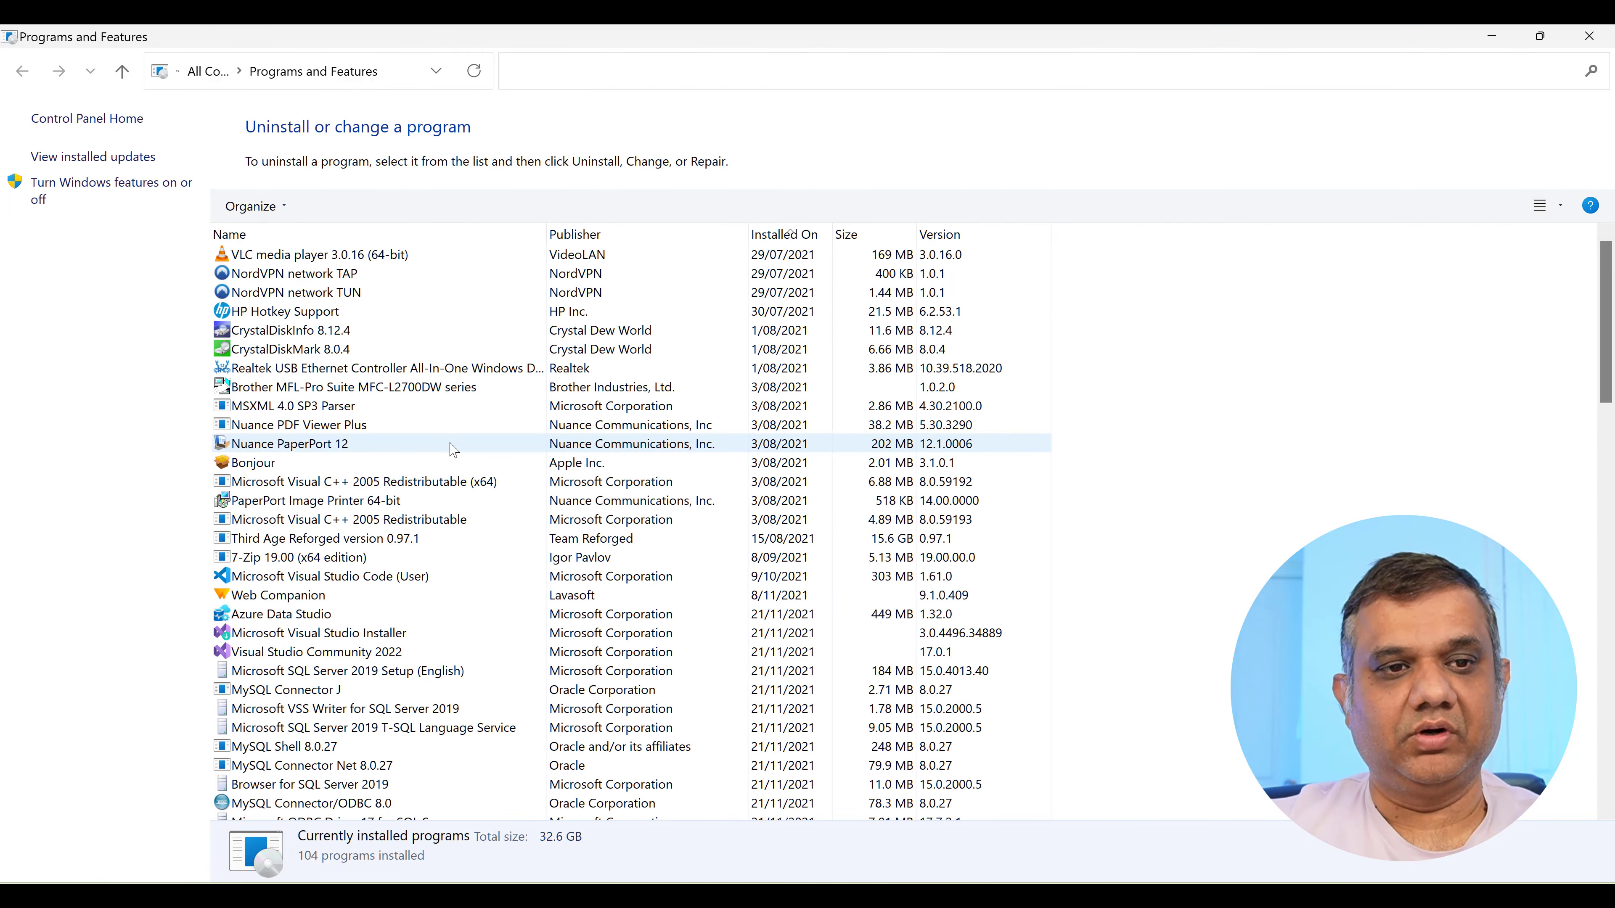
Confirm Hyper-V is enabled in Windows features unchanged, then launch Hyper-V Manager via a 'hyper' search.
left_click(109, 201)
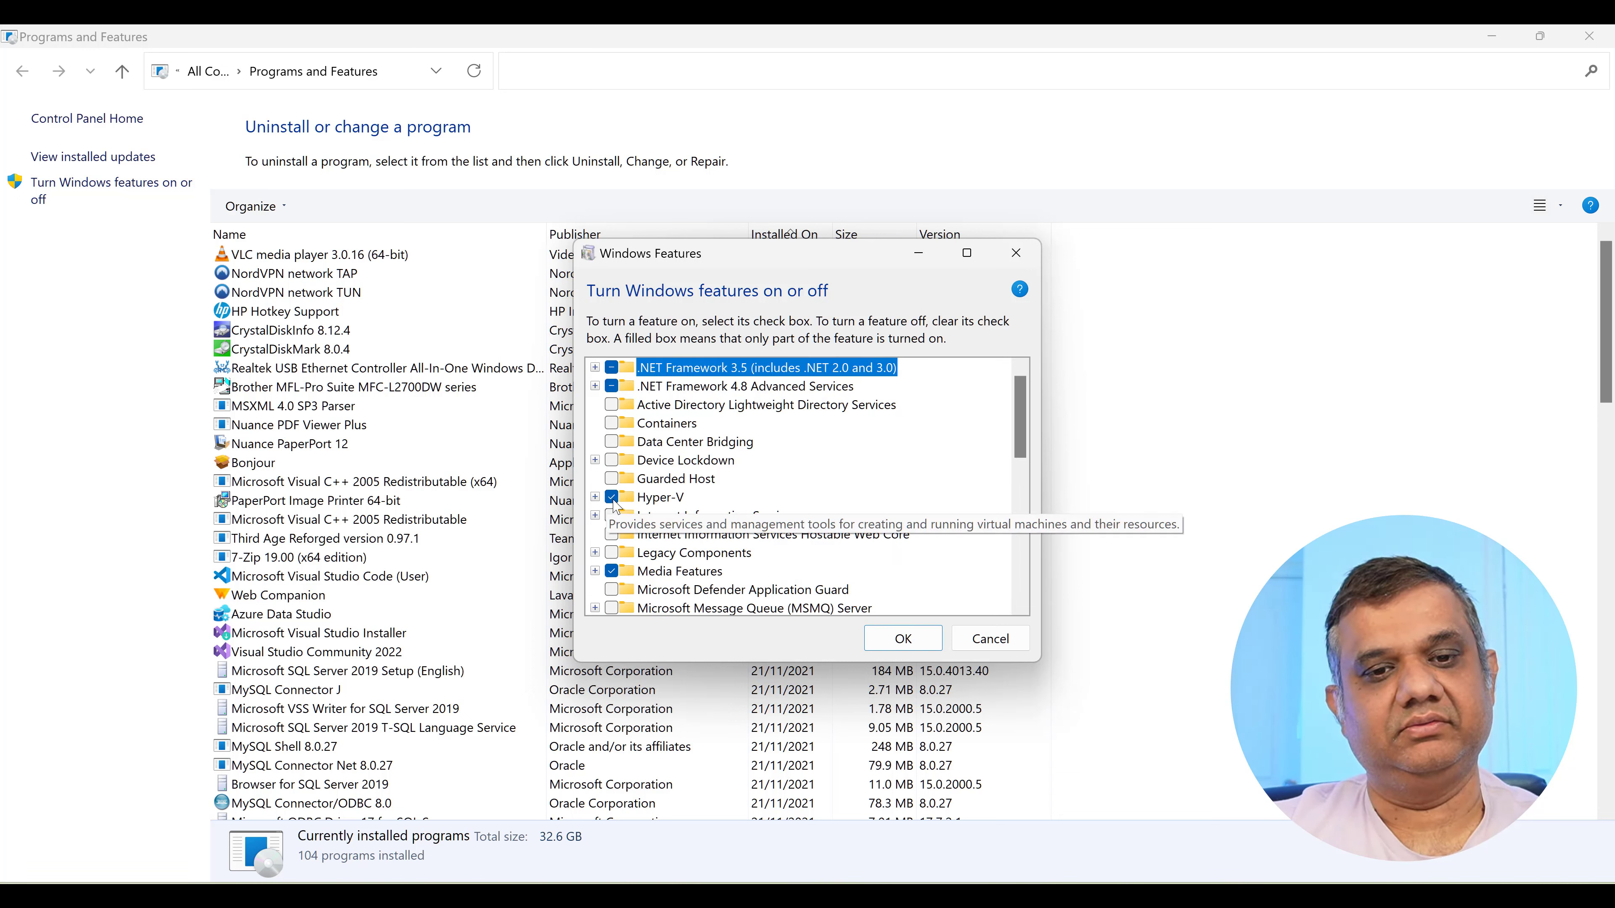
left_click(982, 633)
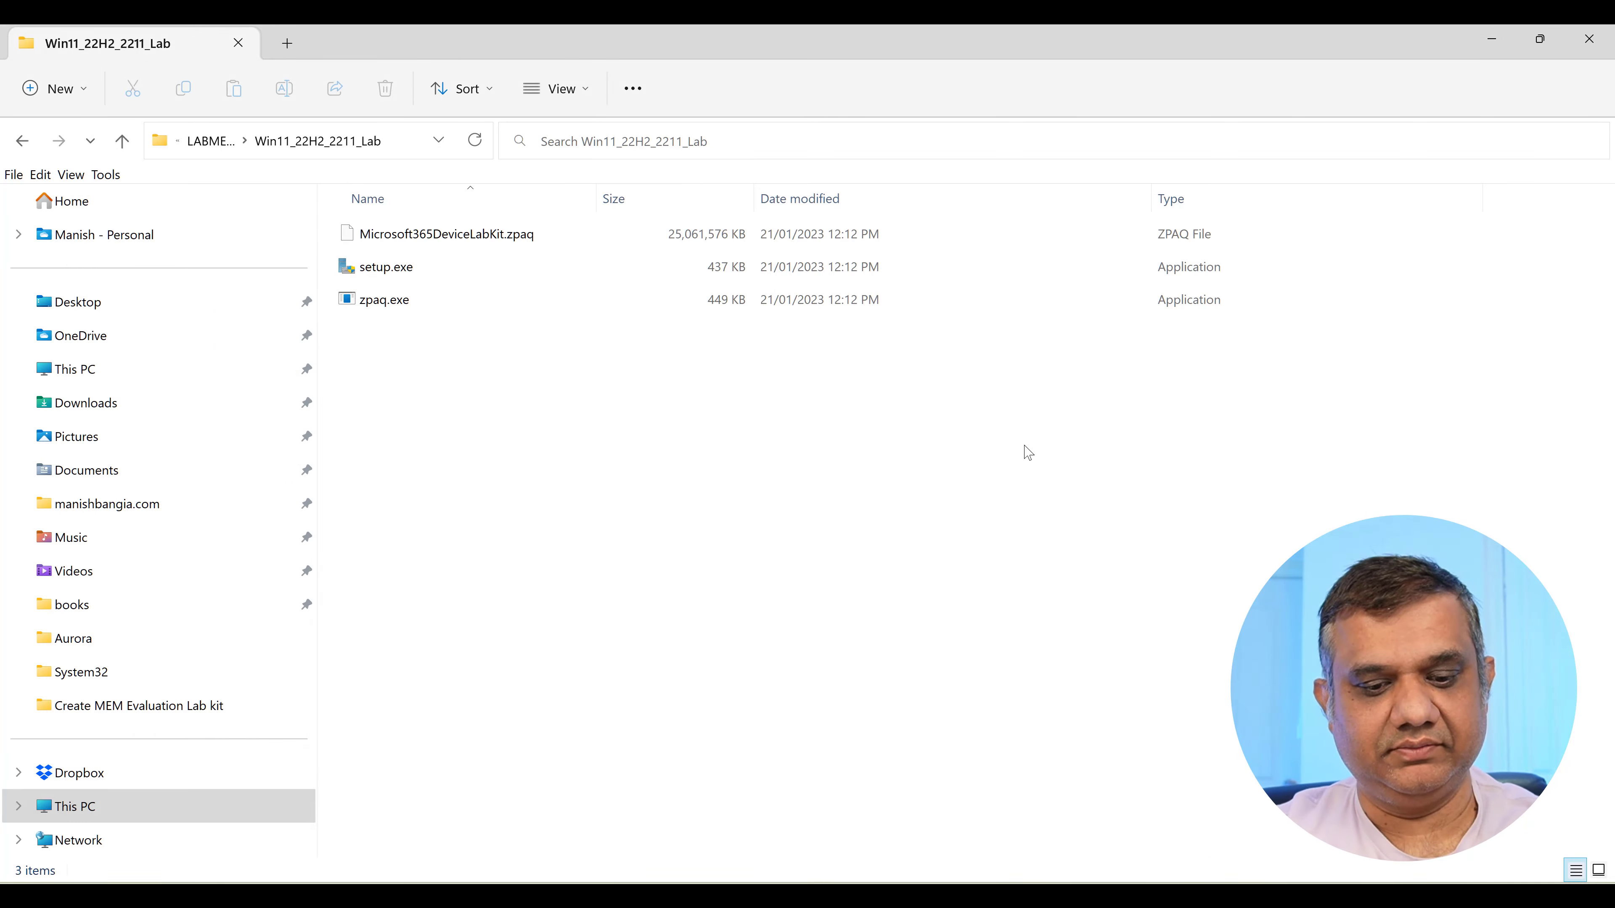
key("super")
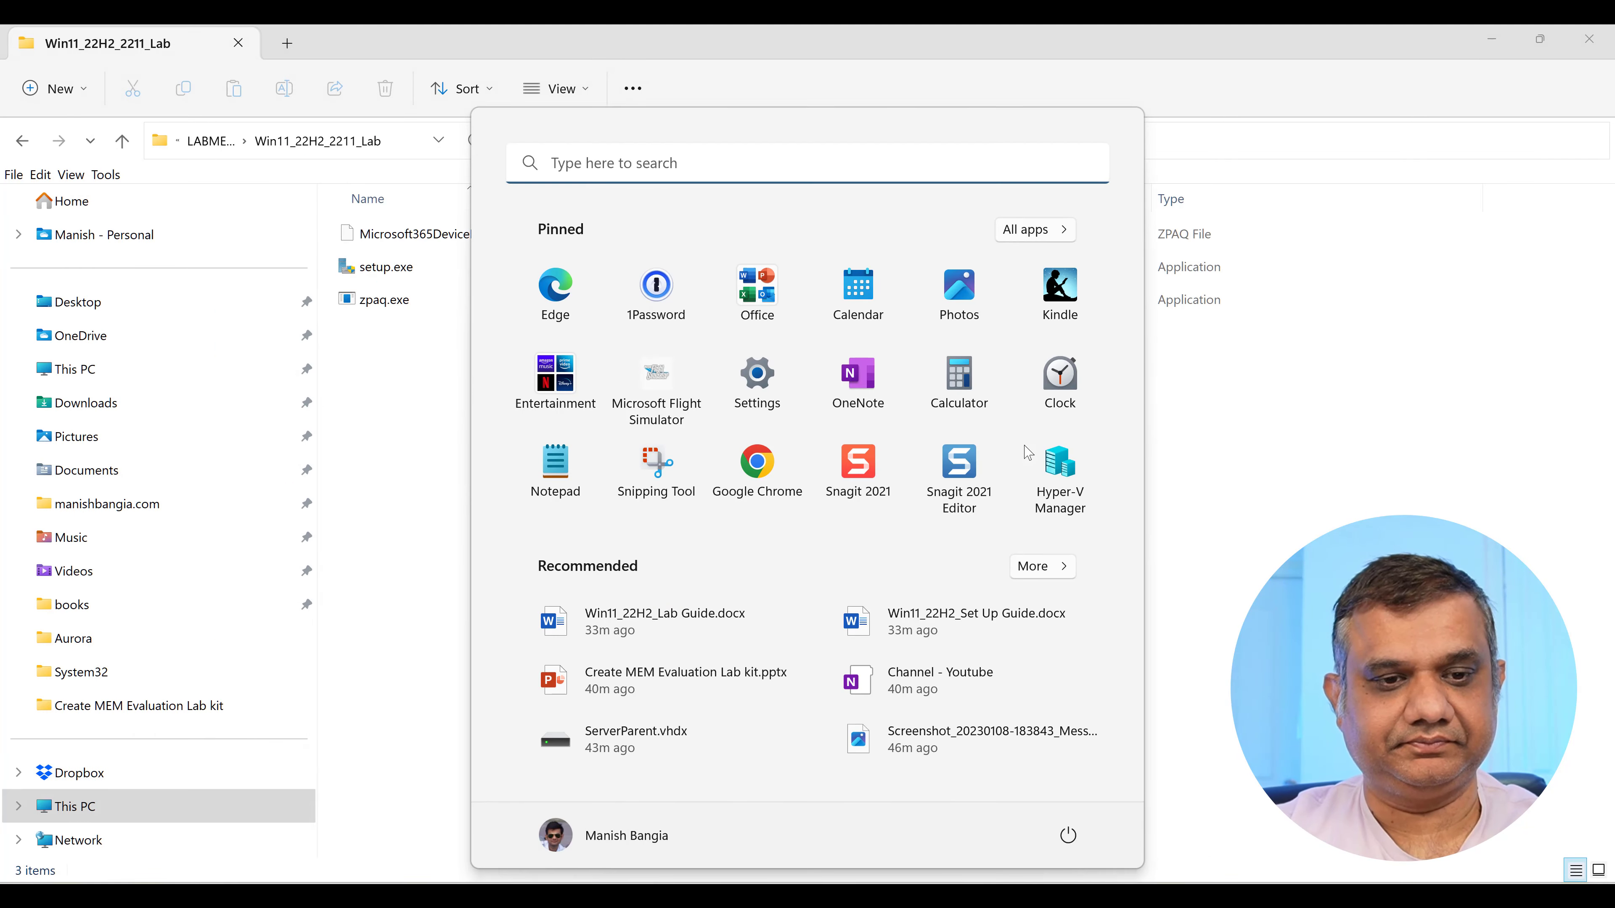
type("hyper")
key("Return")
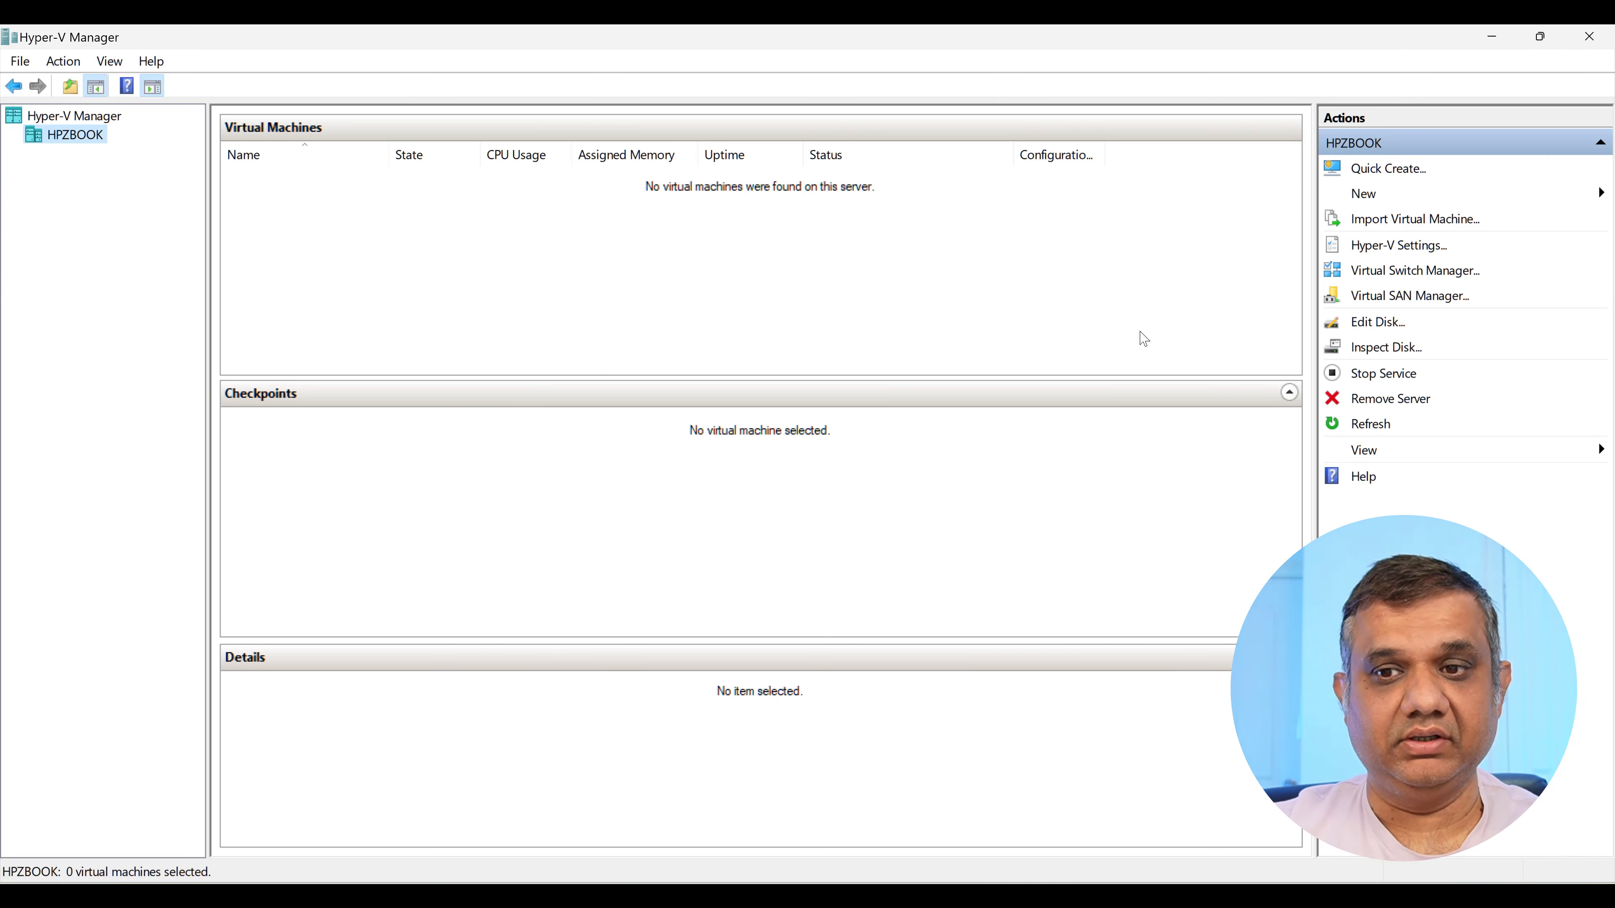
Create and apply an external virtual switch named External bound to the Intel Wi-Fi 6 AX200 adapter.
left_click(1416, 273)
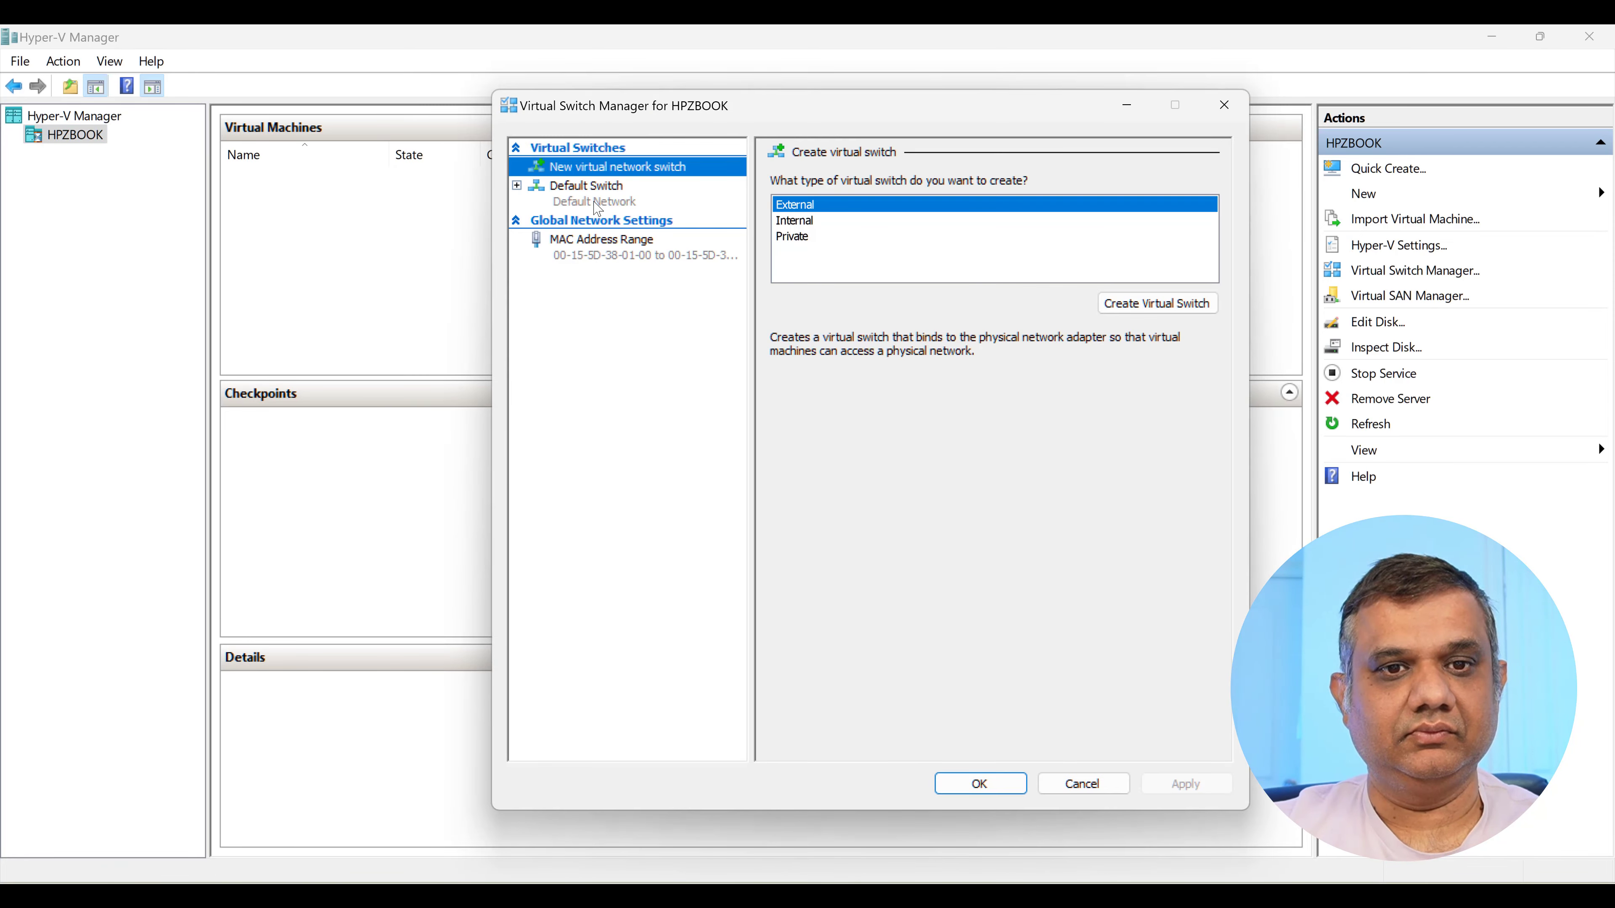
left_click(597, 203)
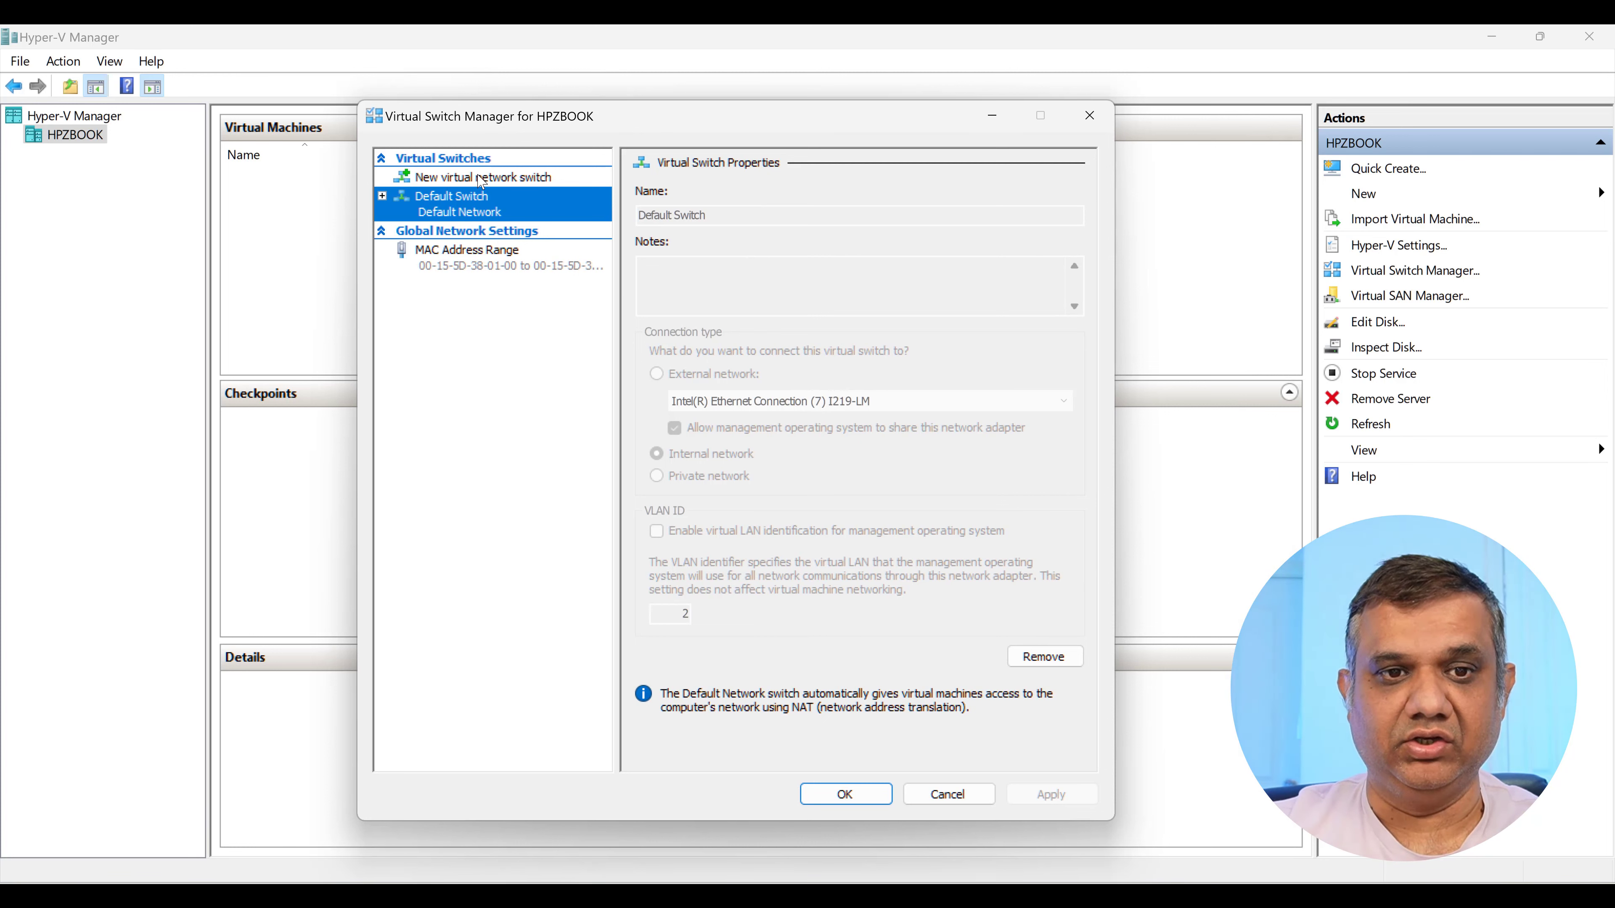
left_click(461, 181)
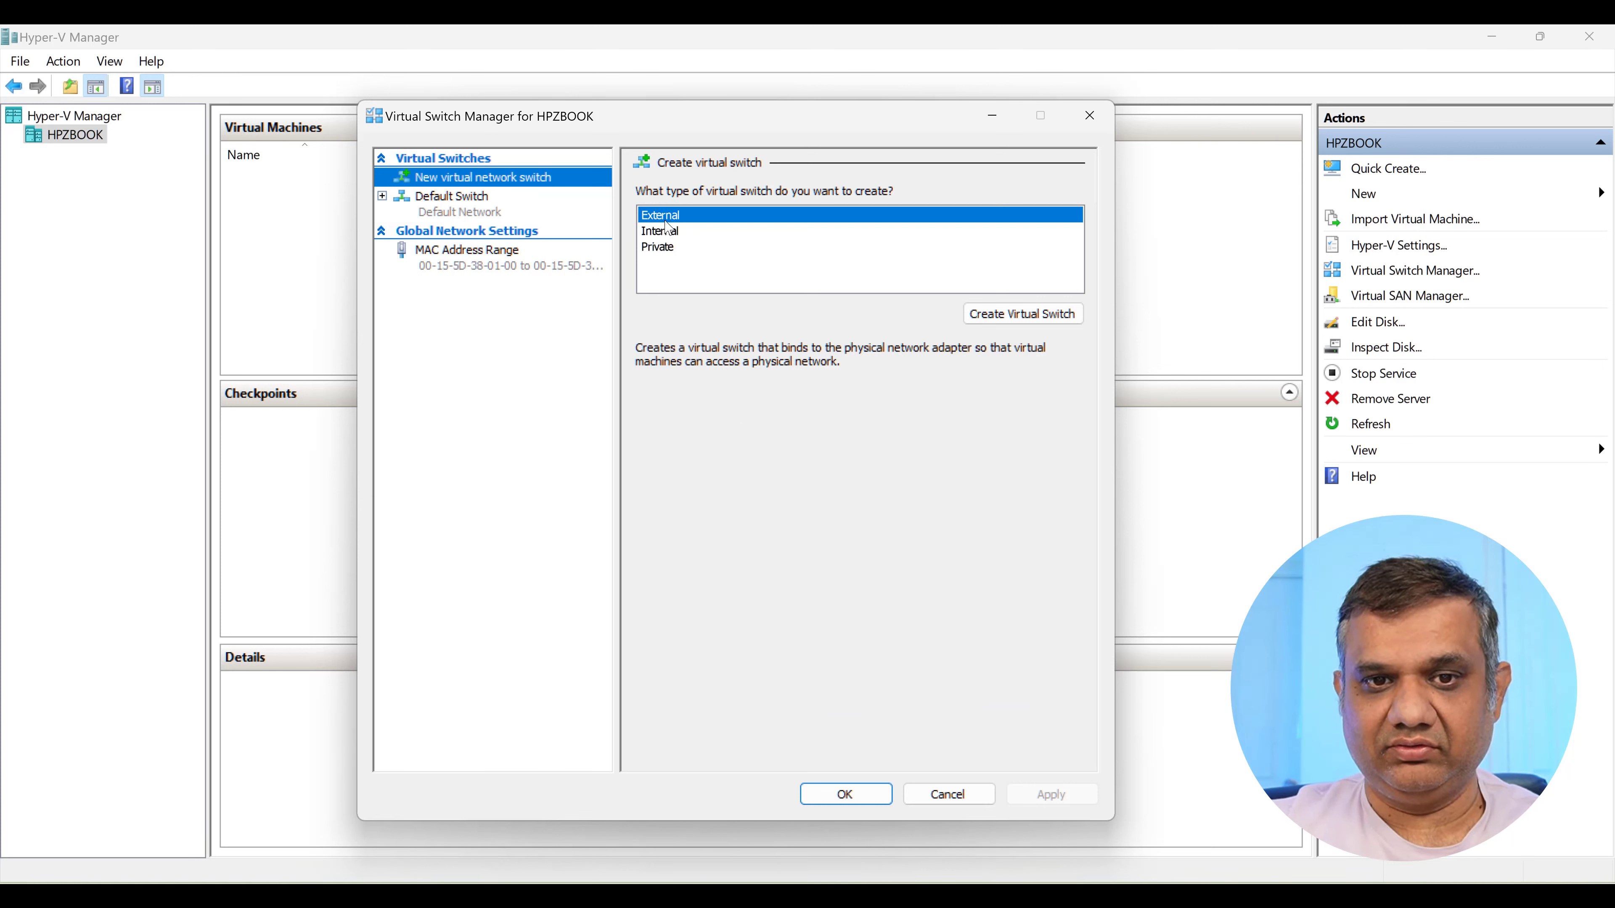
left_click(1004, 315)
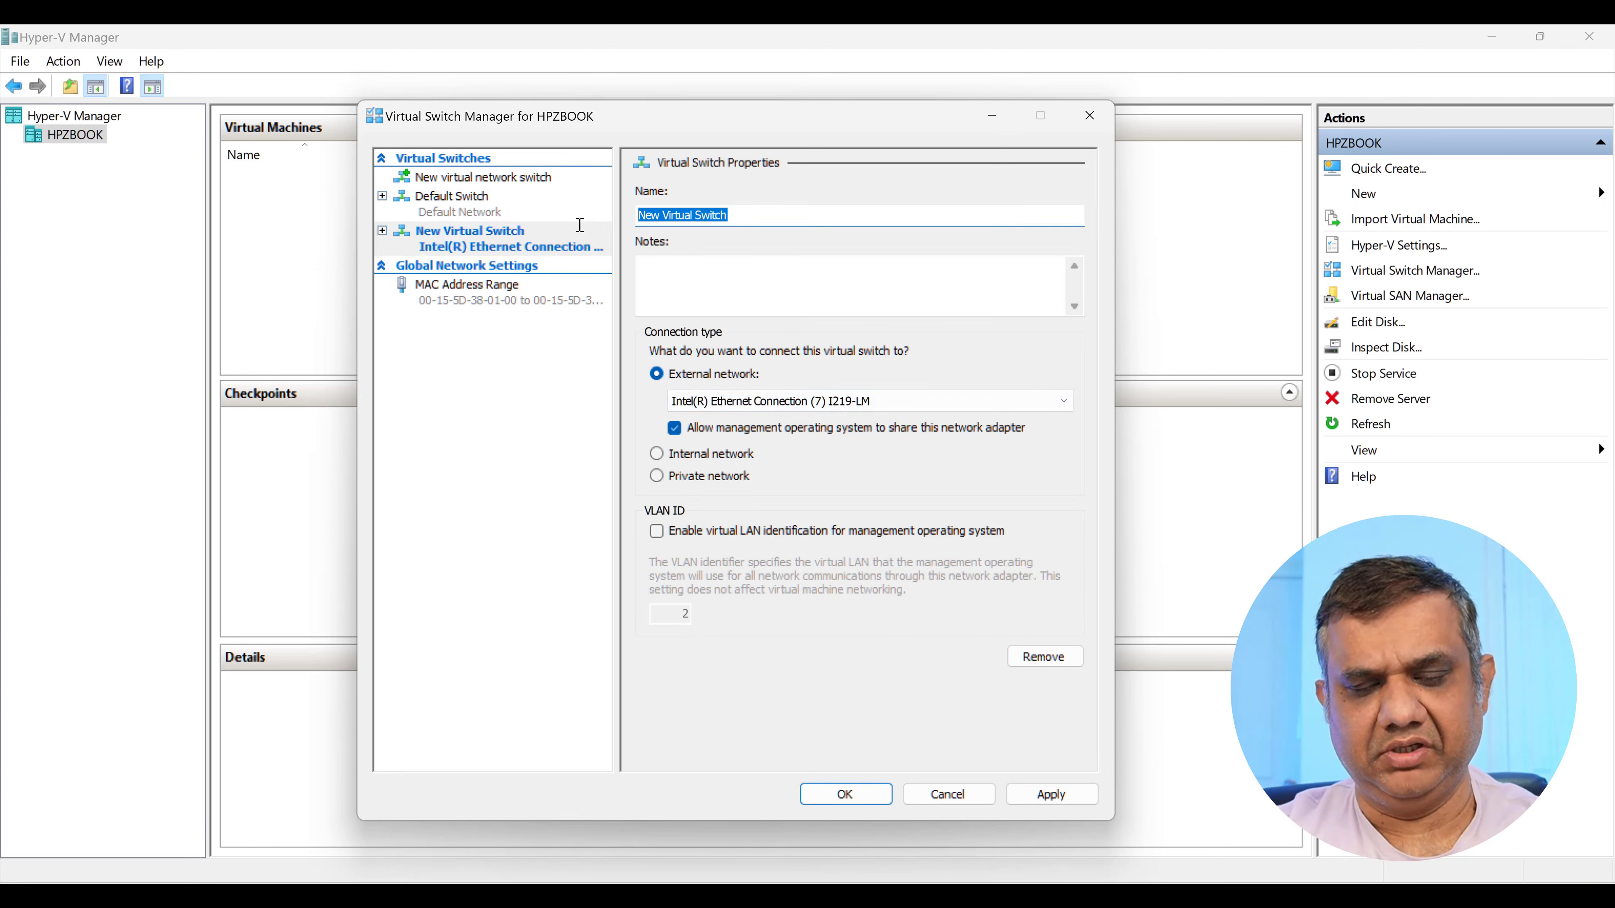
type("External")
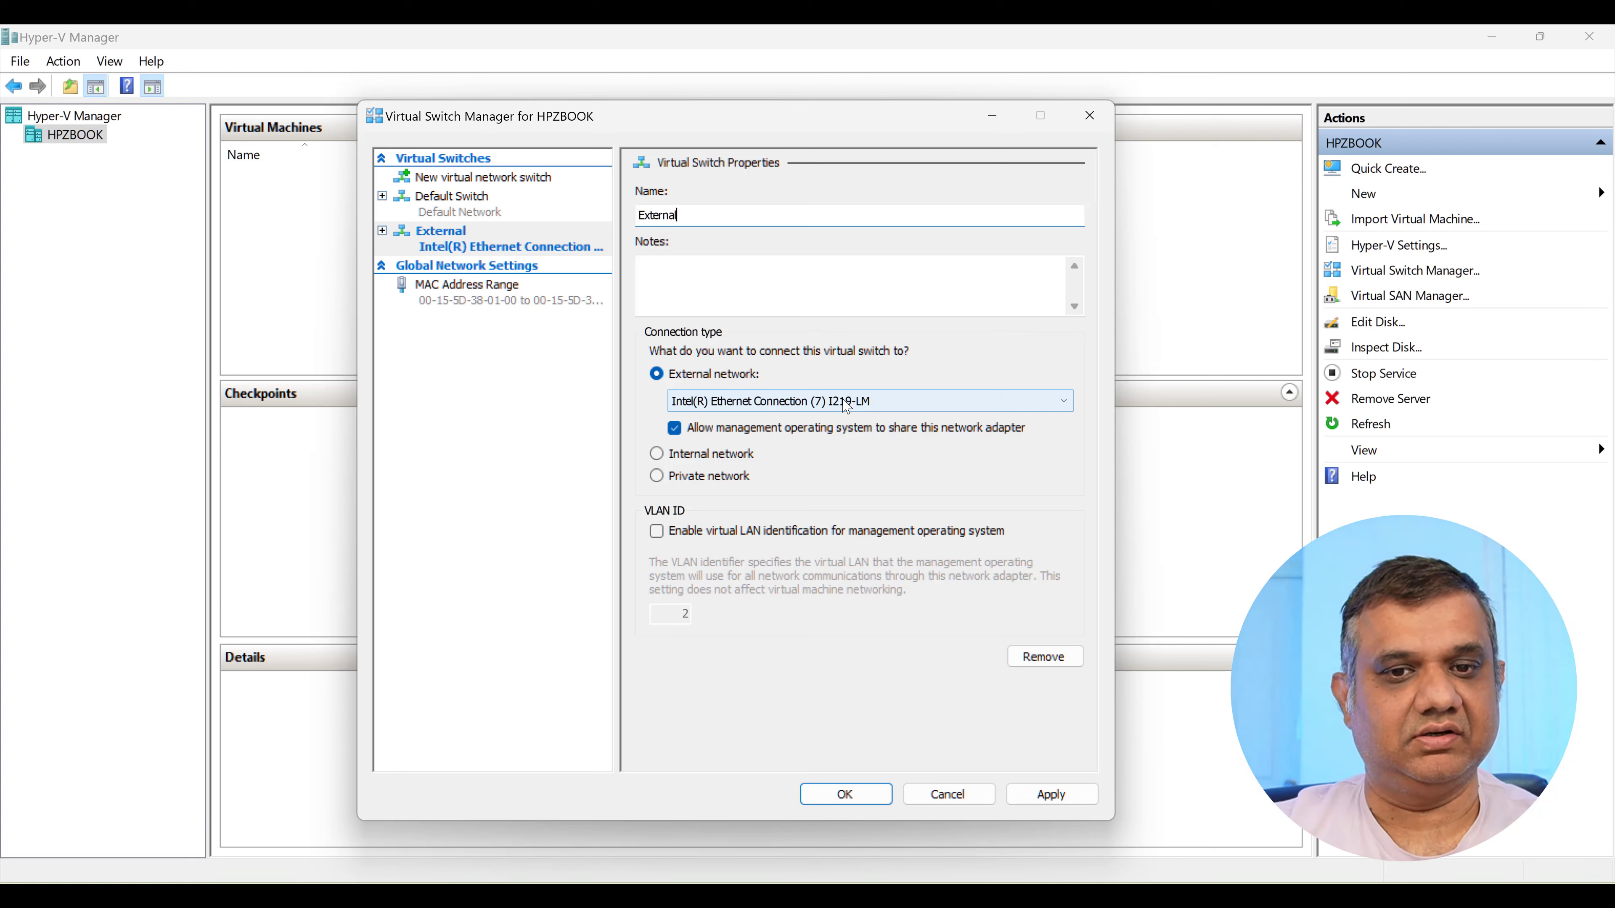
left_click(916, 402)
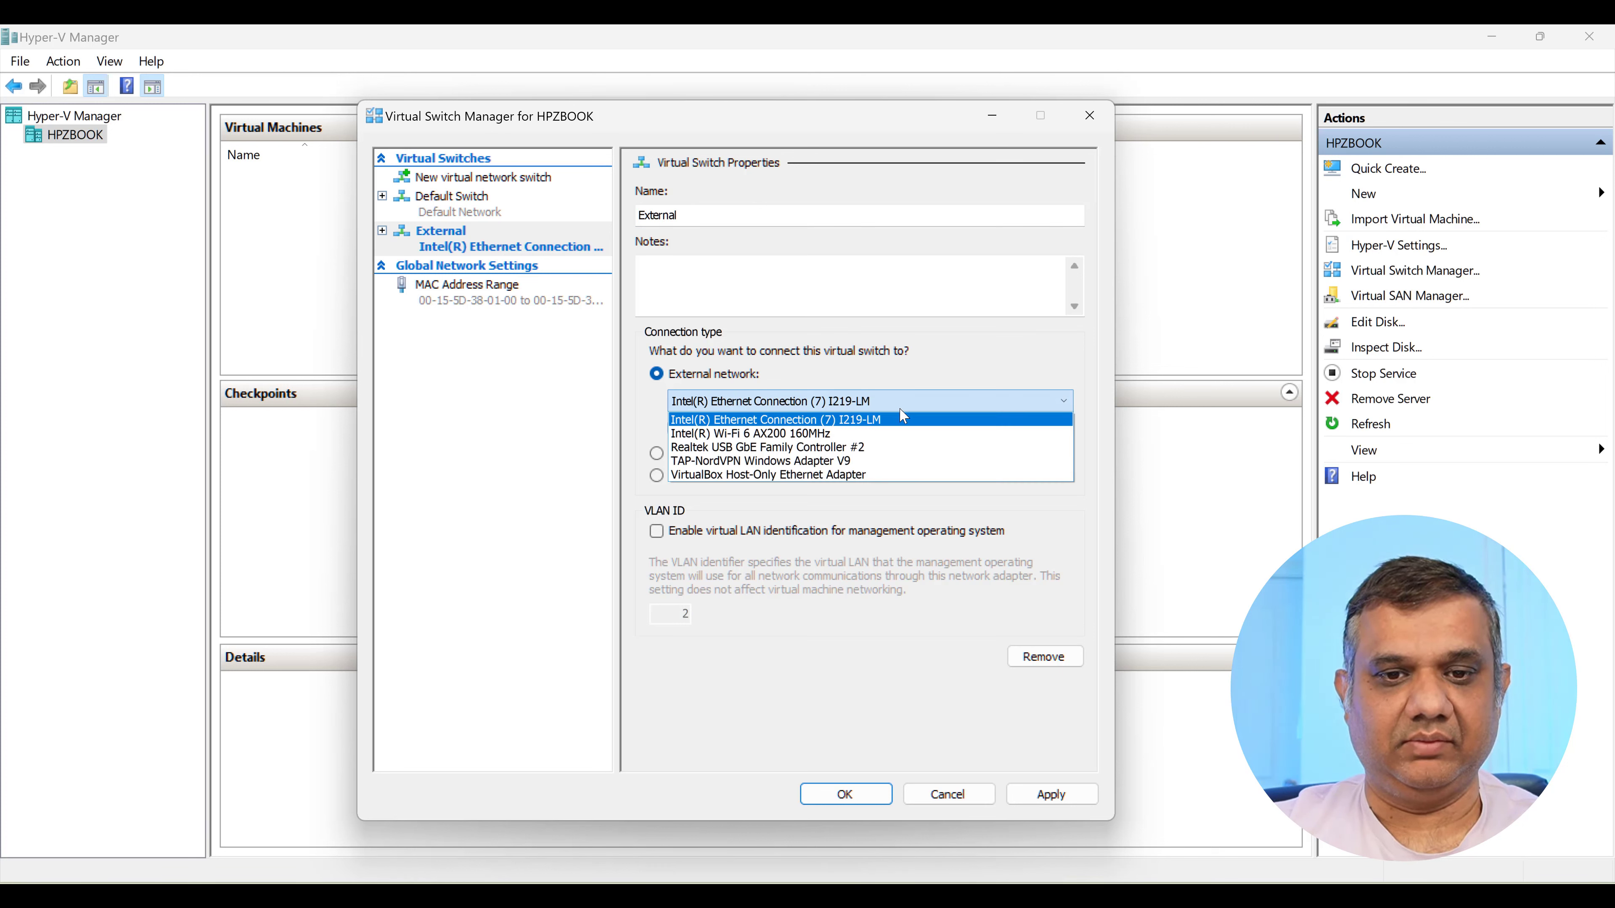
left_click(827, 434)
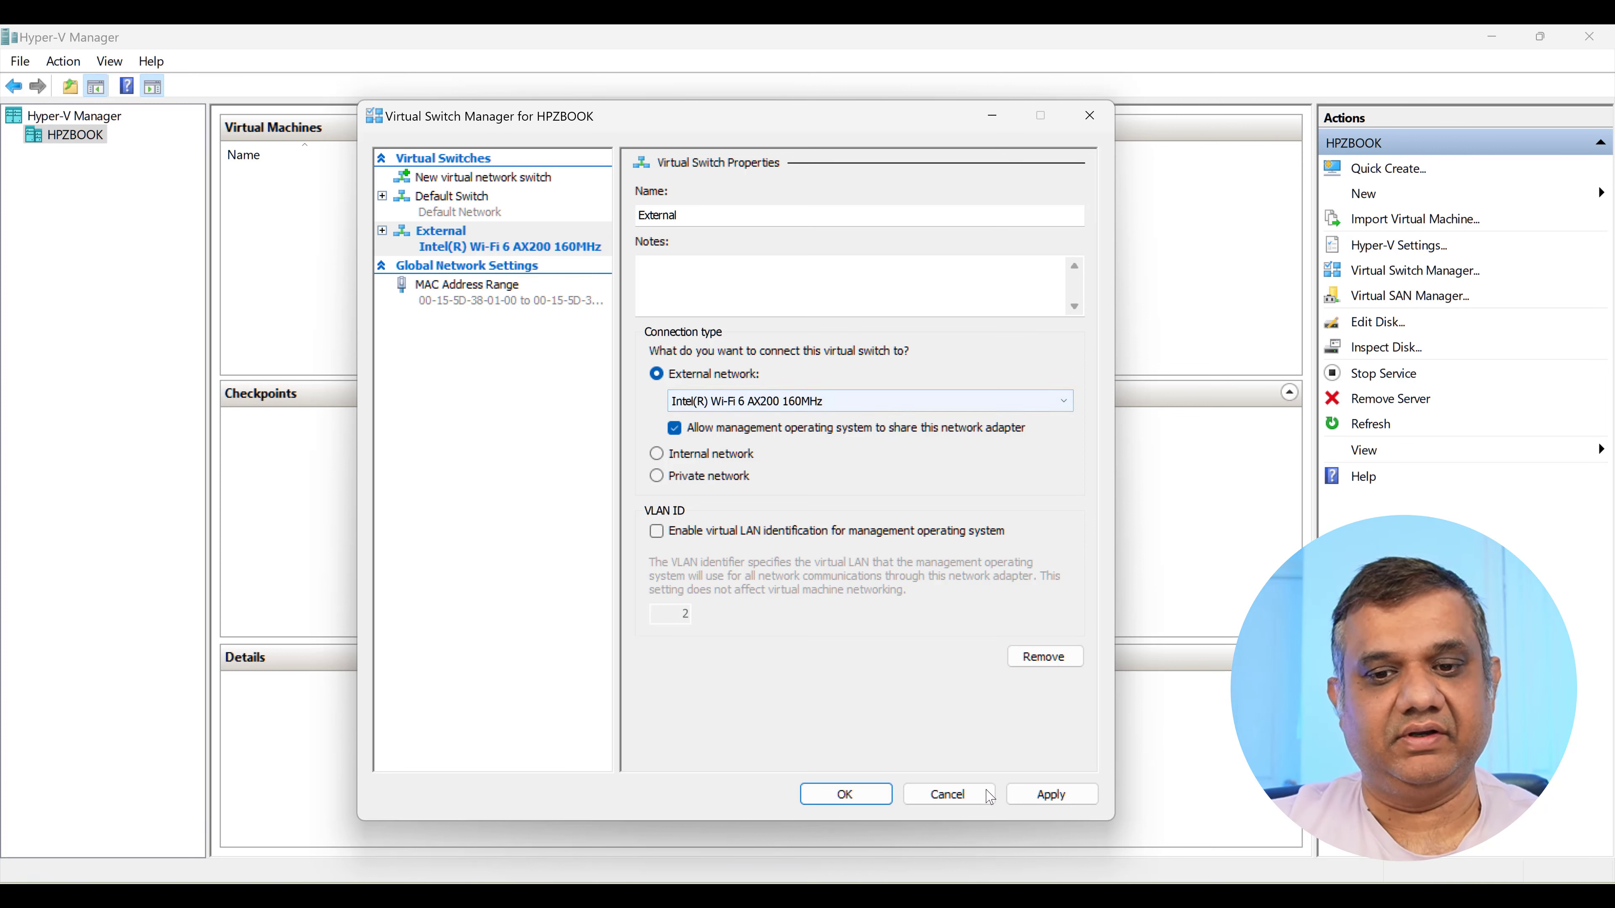
left_click(1035, 794)
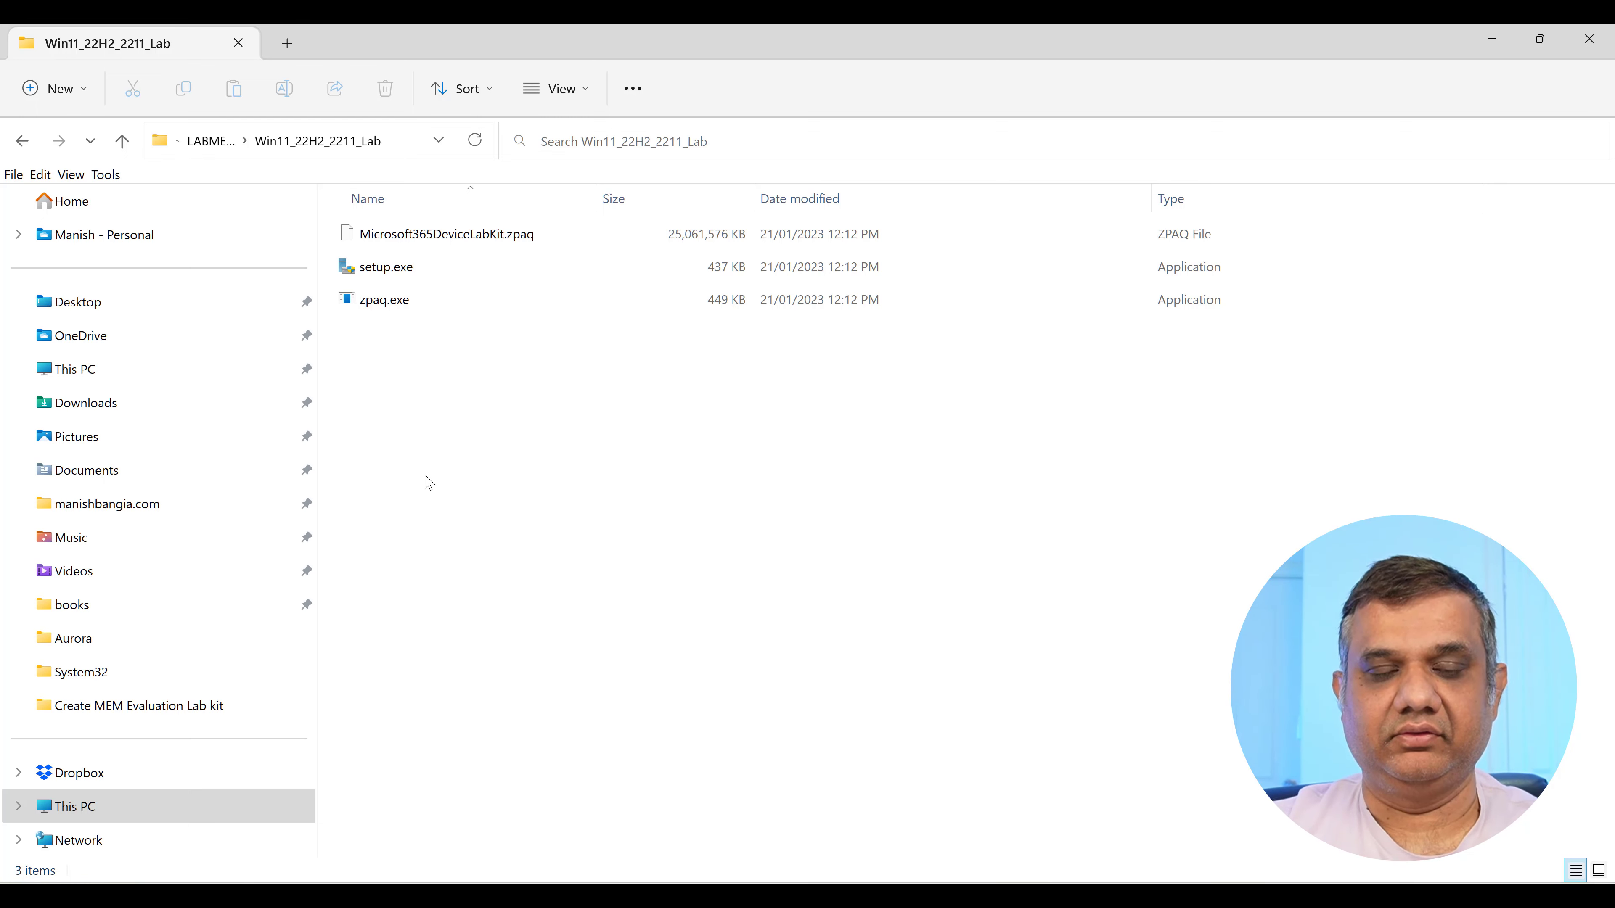
Run the lab's setup.exe past the SmartScreen warning and advance from the welcome page to the licence terms.
left_click(383, 270)
double_click(384, 271)
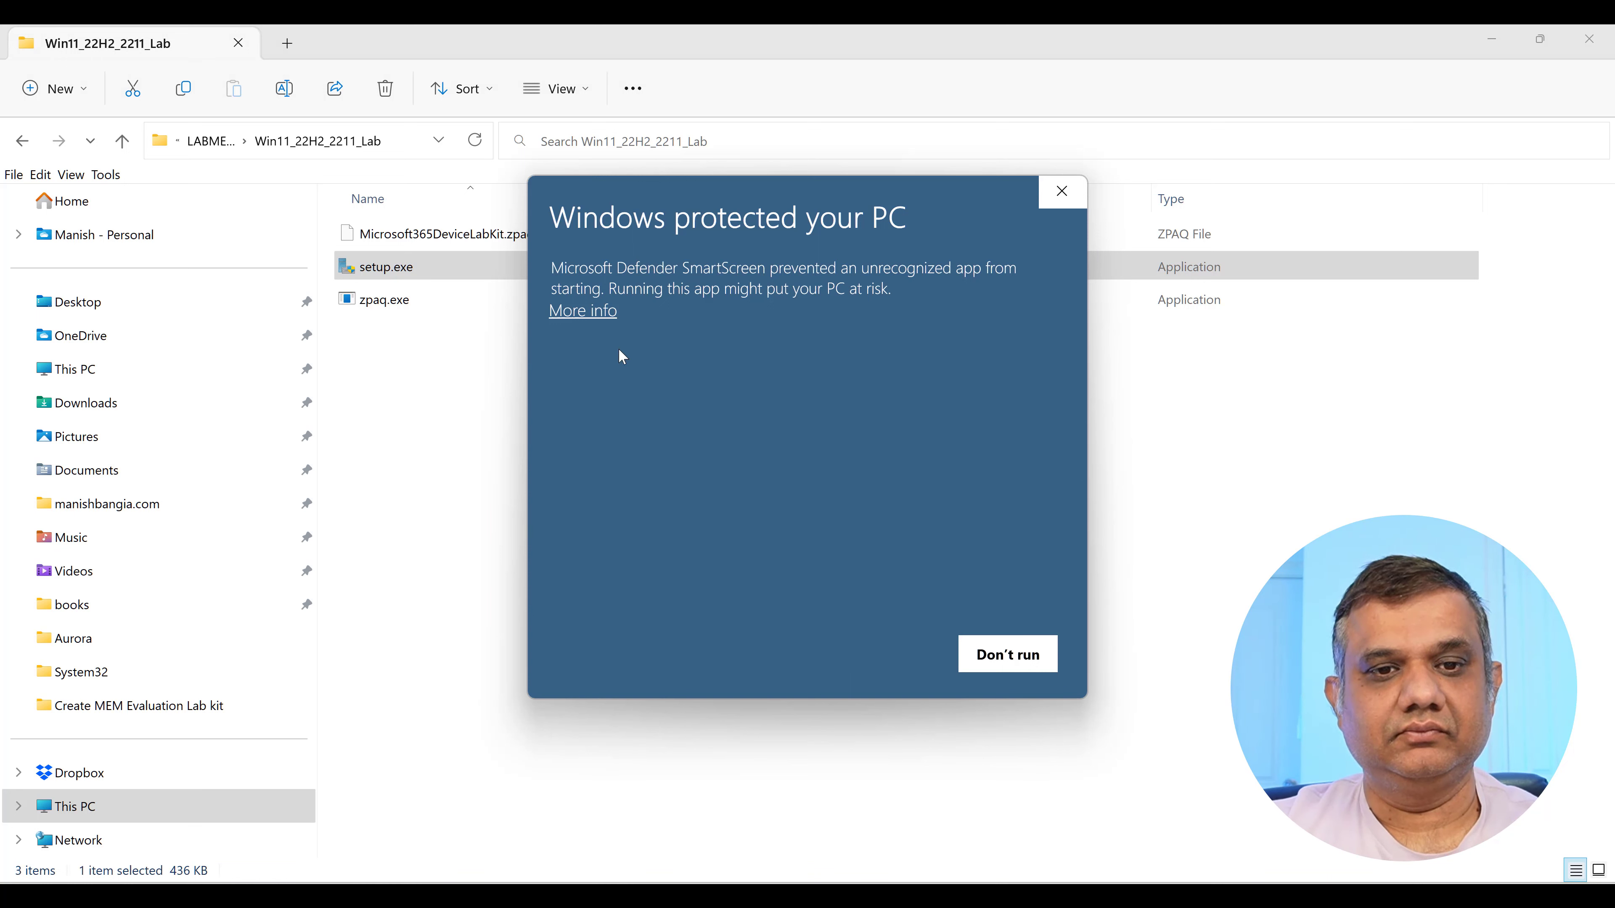
left_click(583, 311)
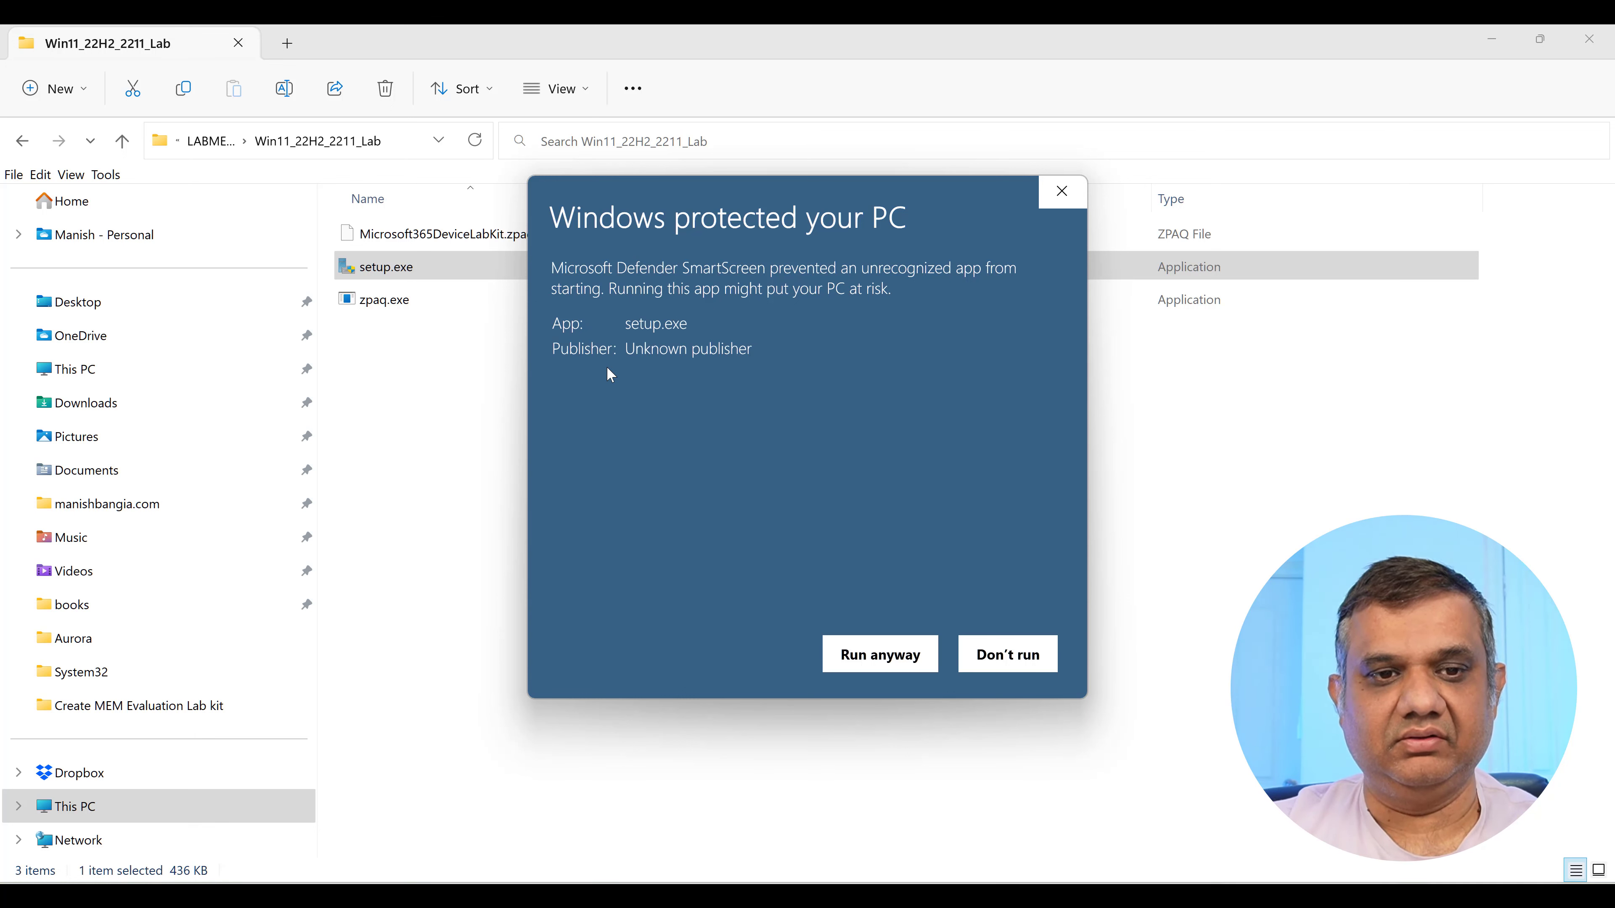
left_click(884, 662)
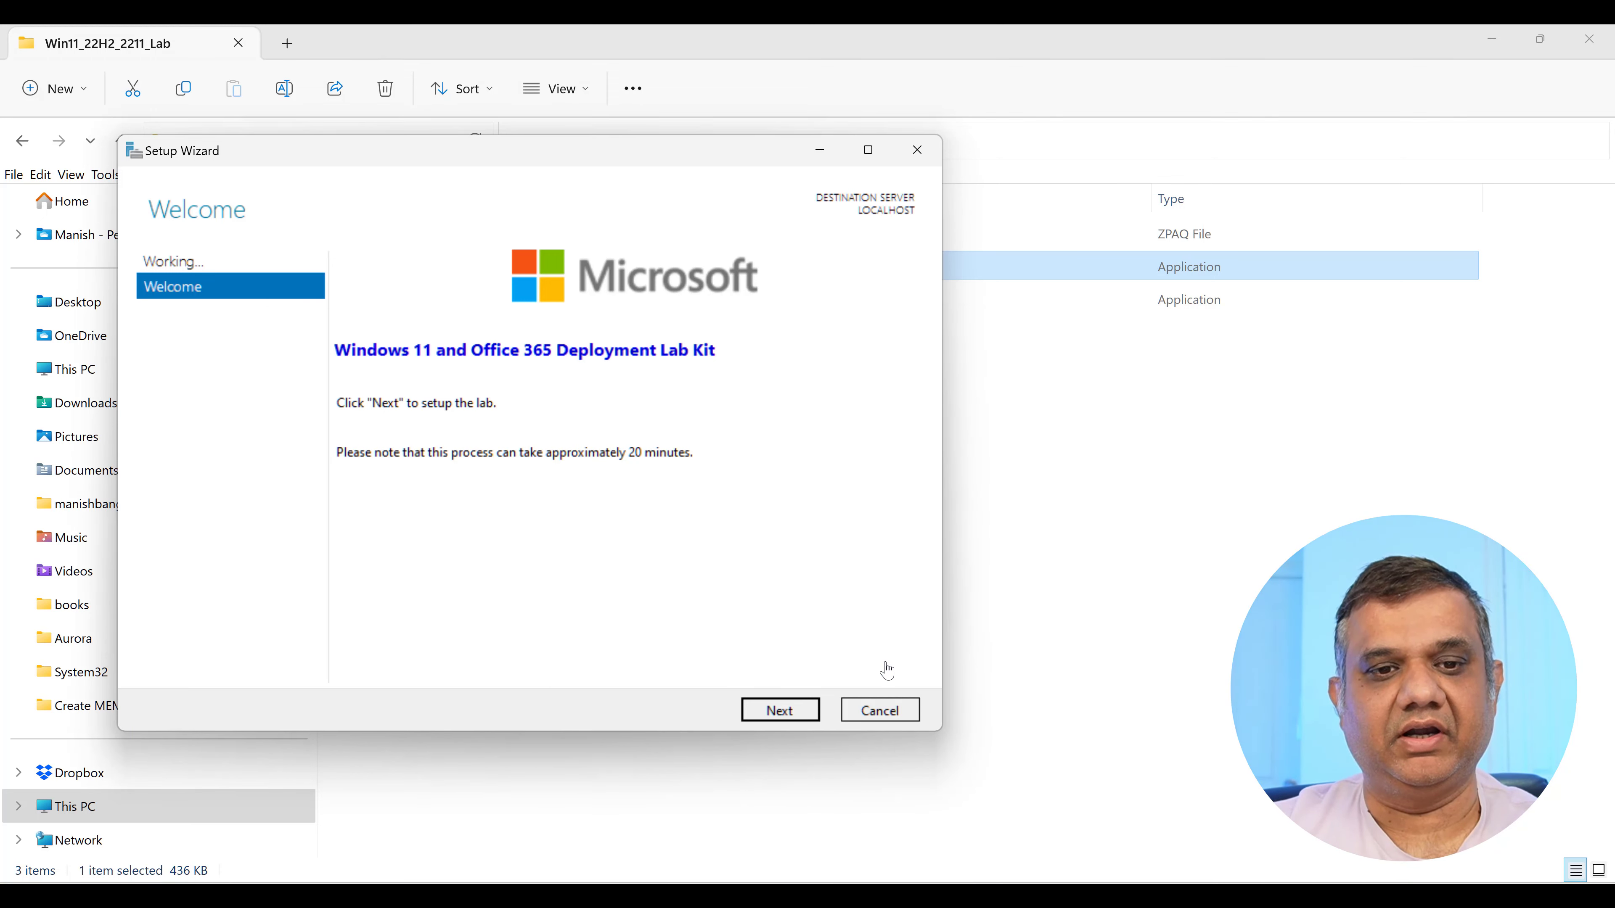
left_click(773, 720)
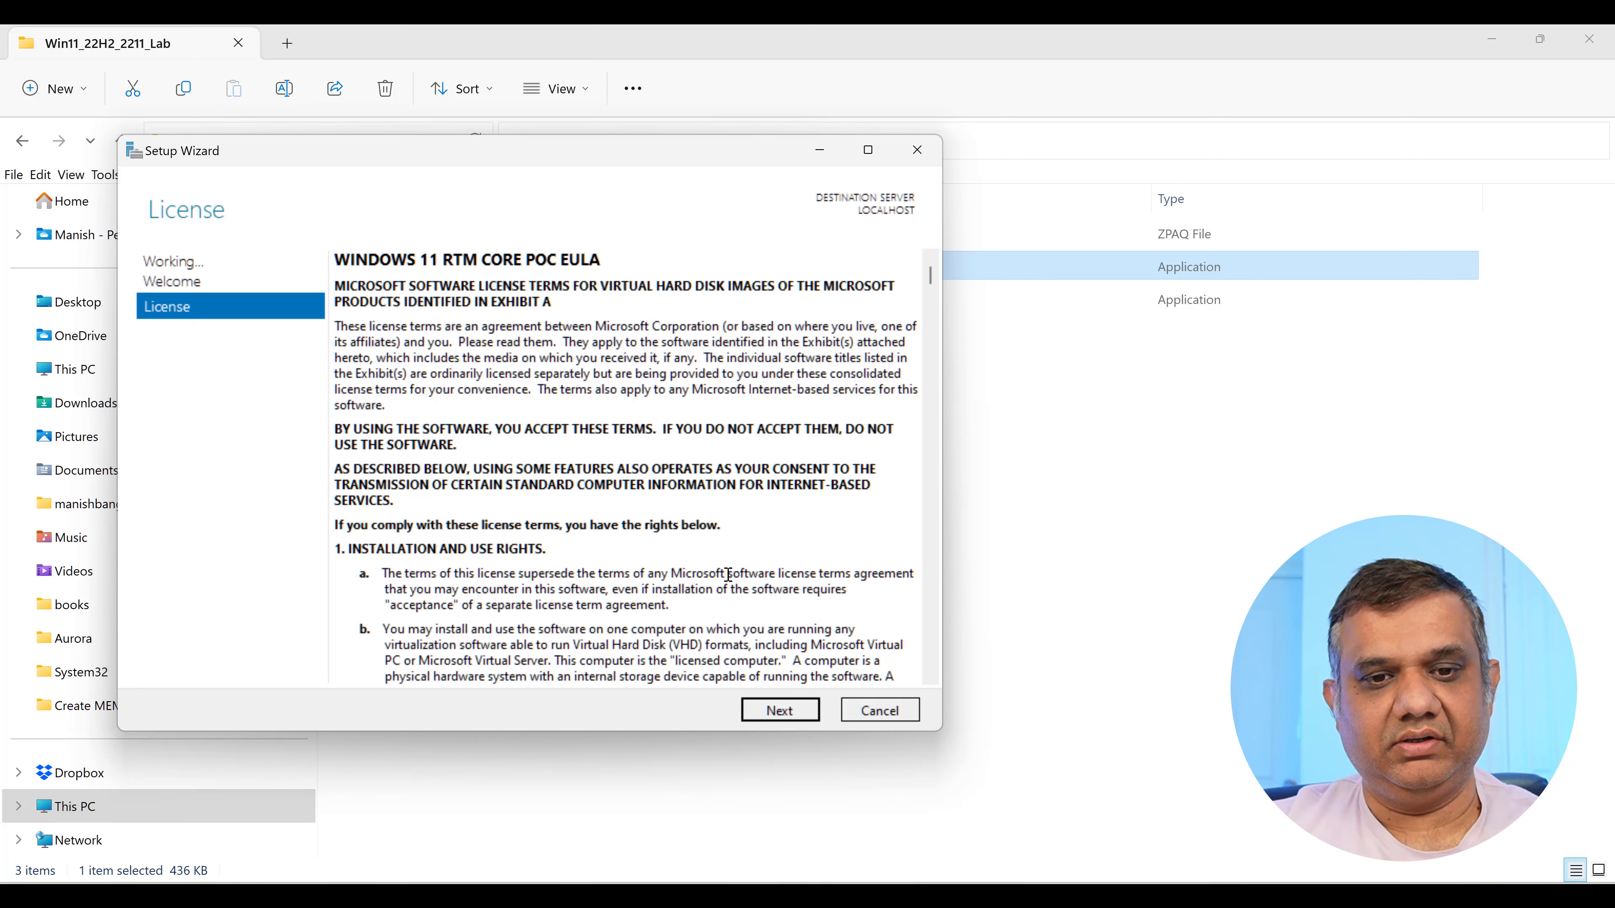
Accept the licence, provision the lab, and close the wizard once the HYD virtual machines are ready.
left_click(773, 713)
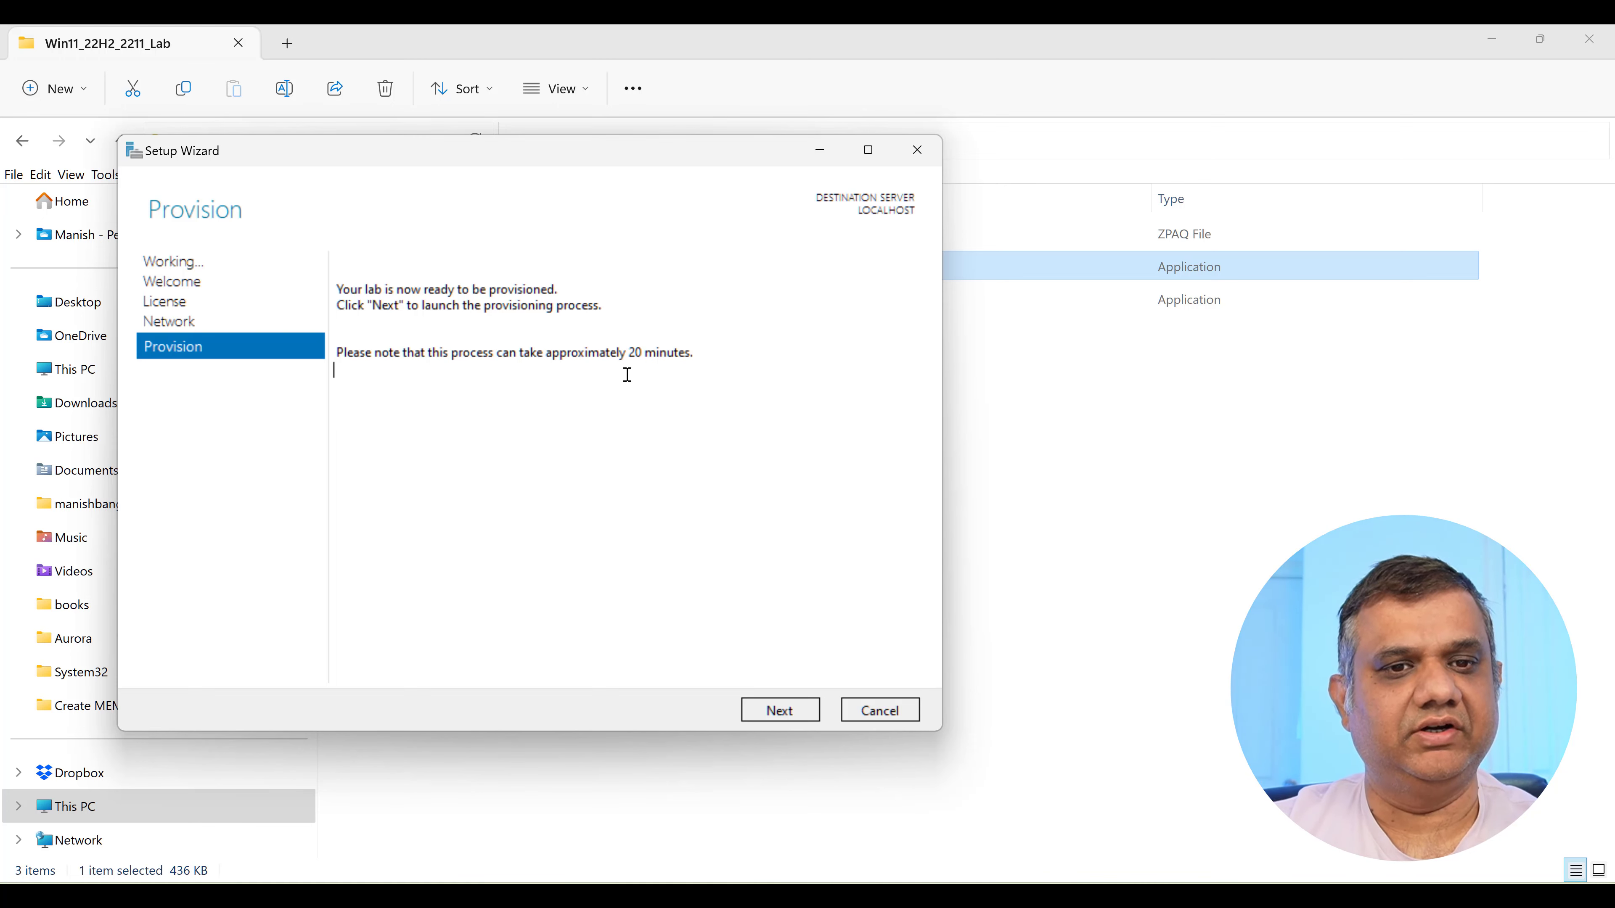
left_click(782, 708)
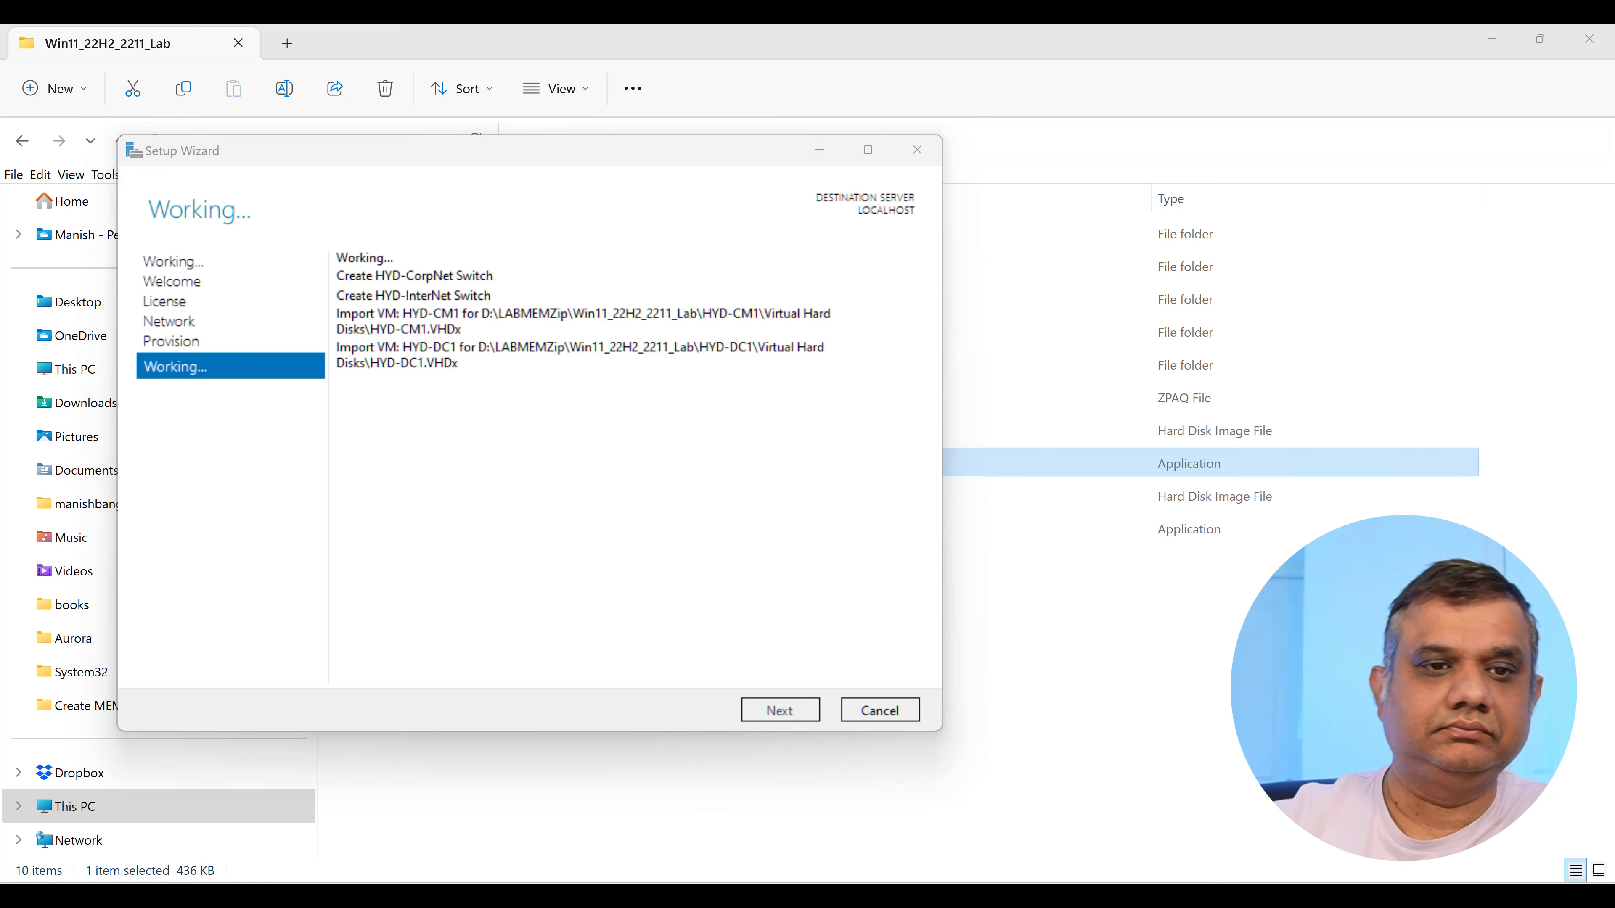
left_click(506, 608)
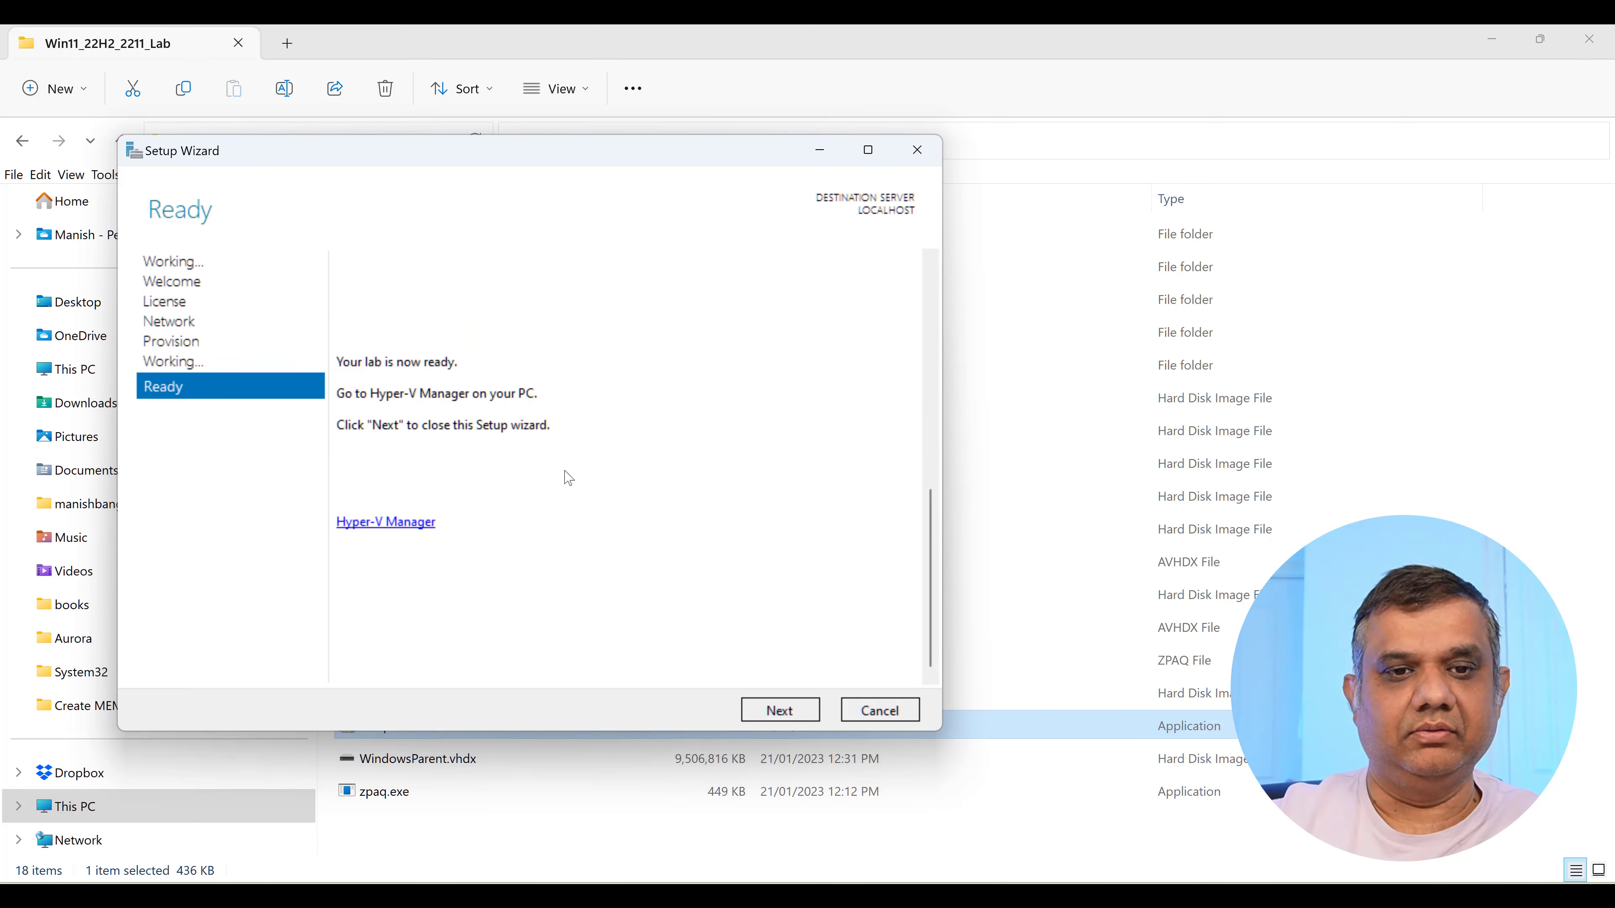
left_click(772, 711)
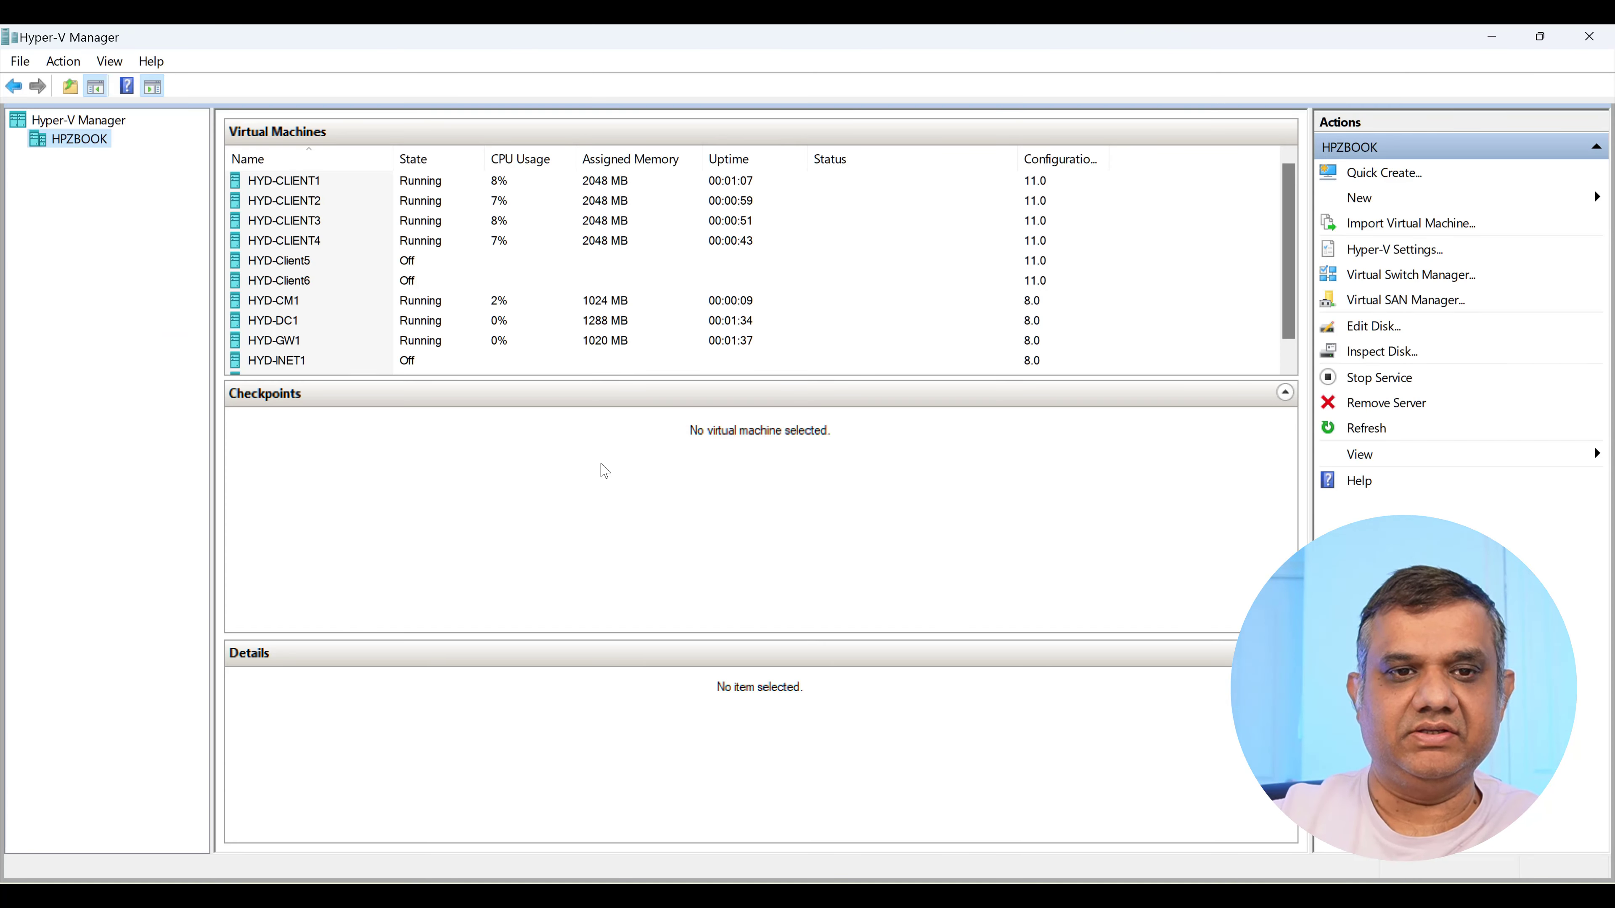
Review the HYD-DC1 virtual machine's details.
left_click(392, 321)
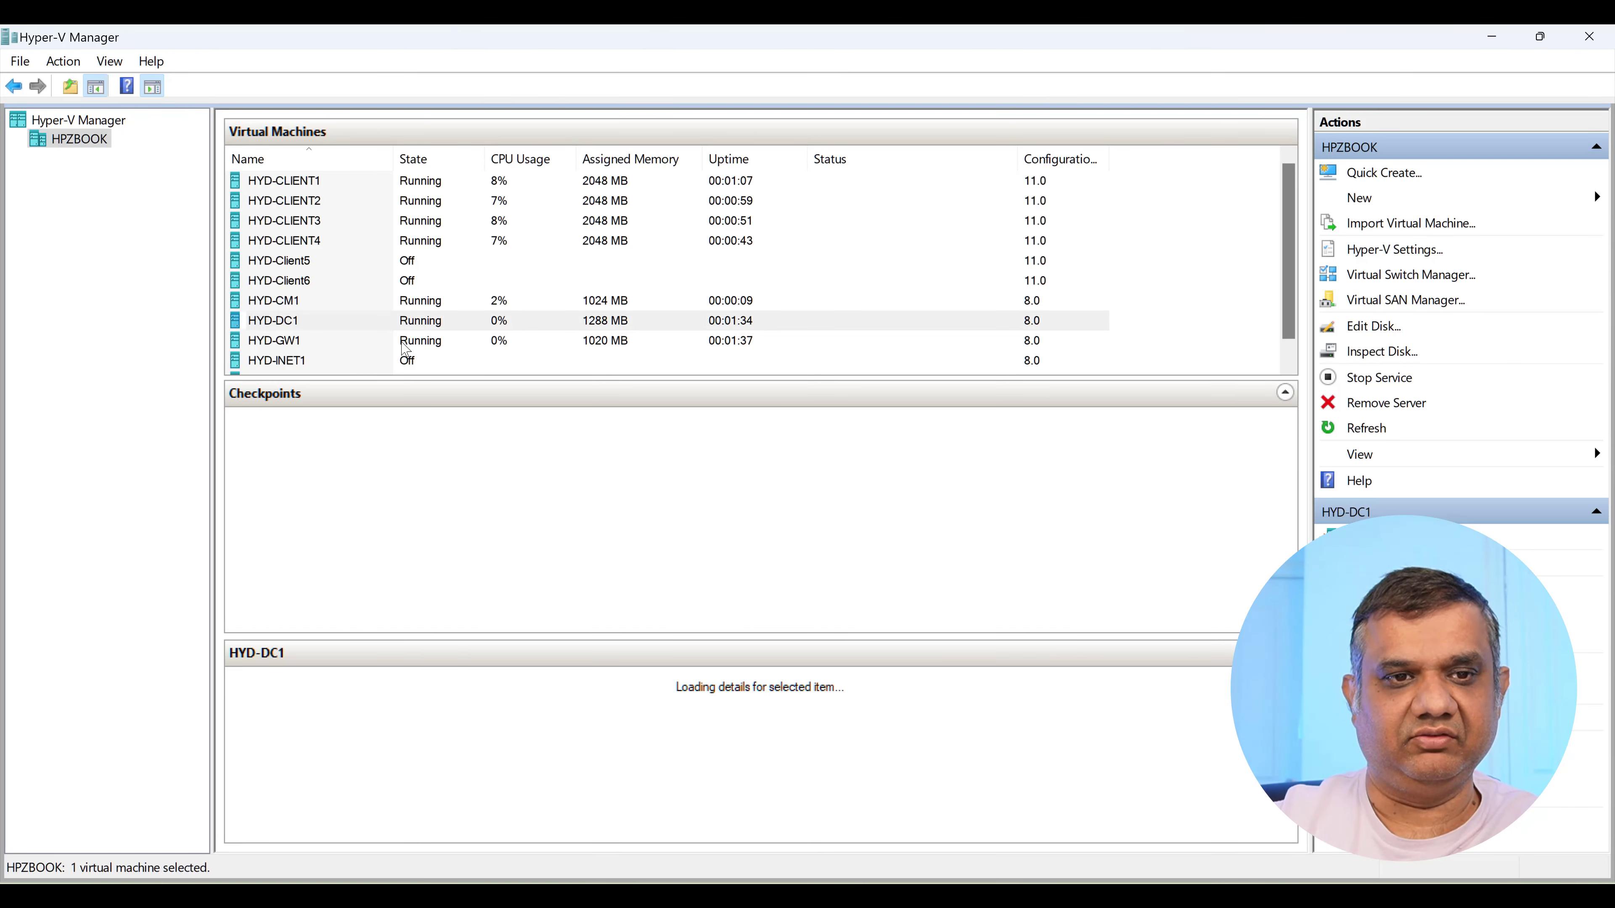
scroll(400, 337, "down", 1)
scroll(396, 331, "up", 1)
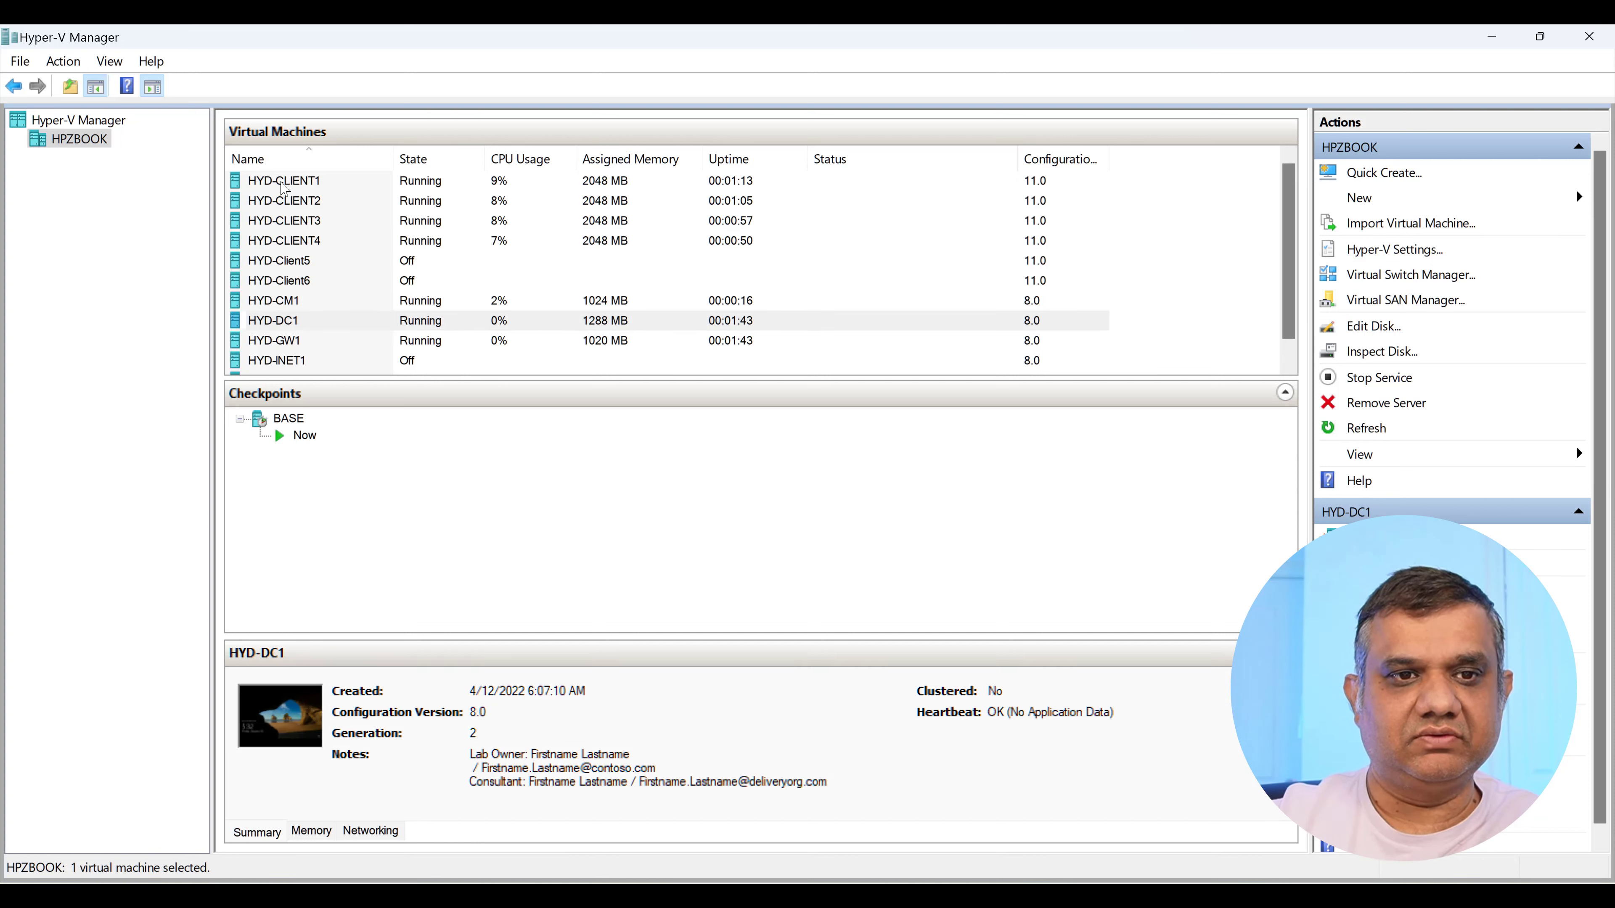
Save the state of HYD-CLIENT1 through HYD-CLIENT4.
left_click(283, 185)
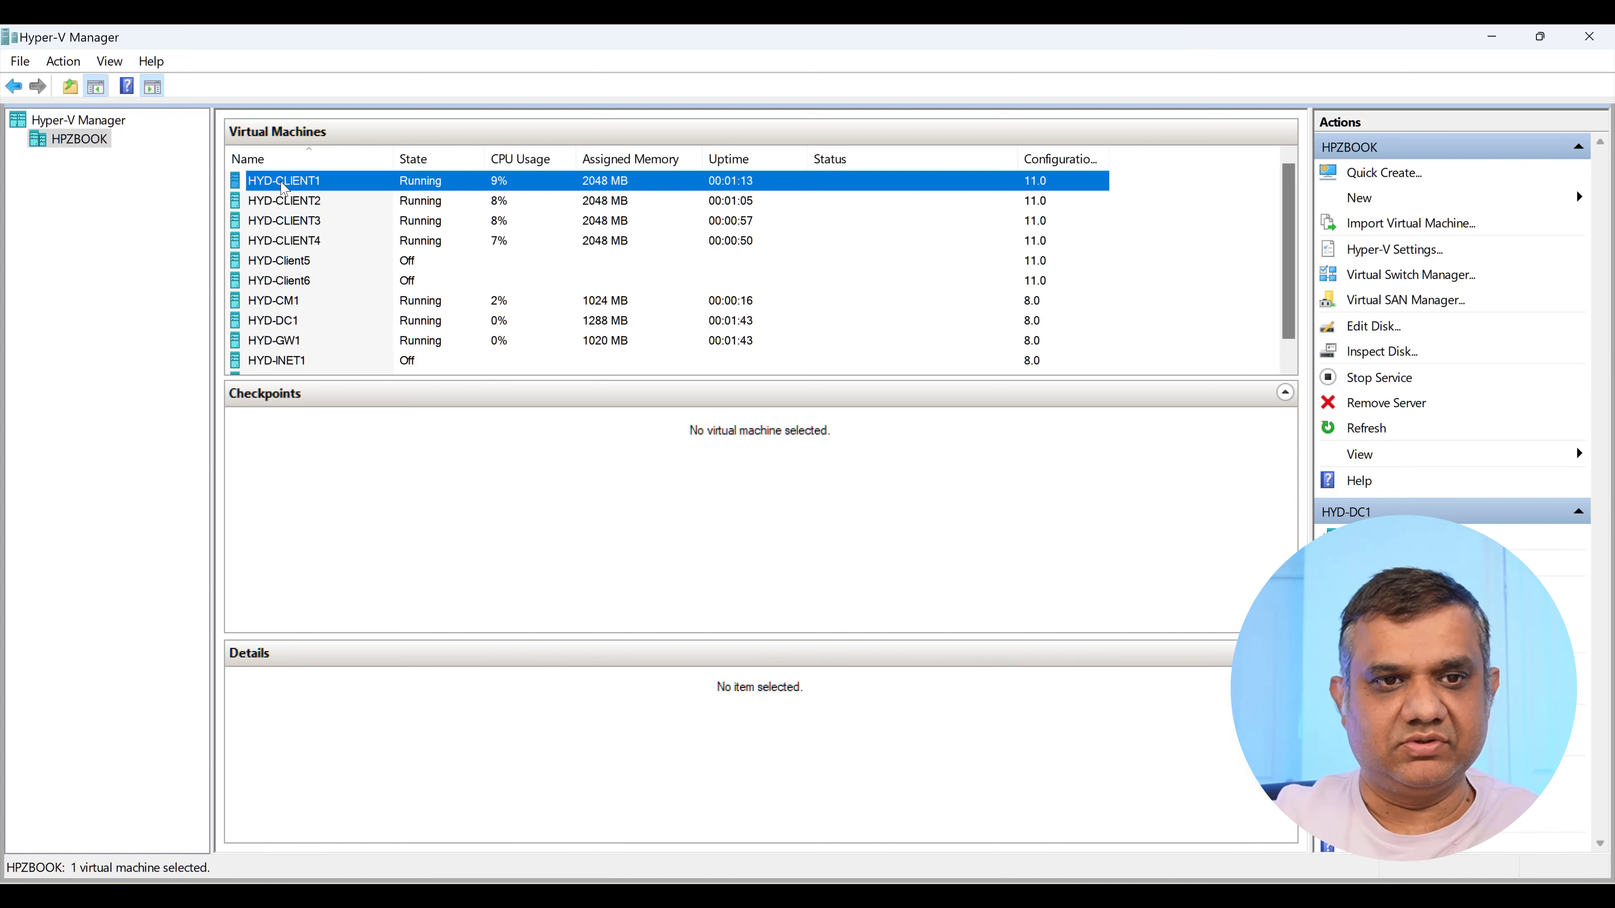
left_click(289, 243, "shift")
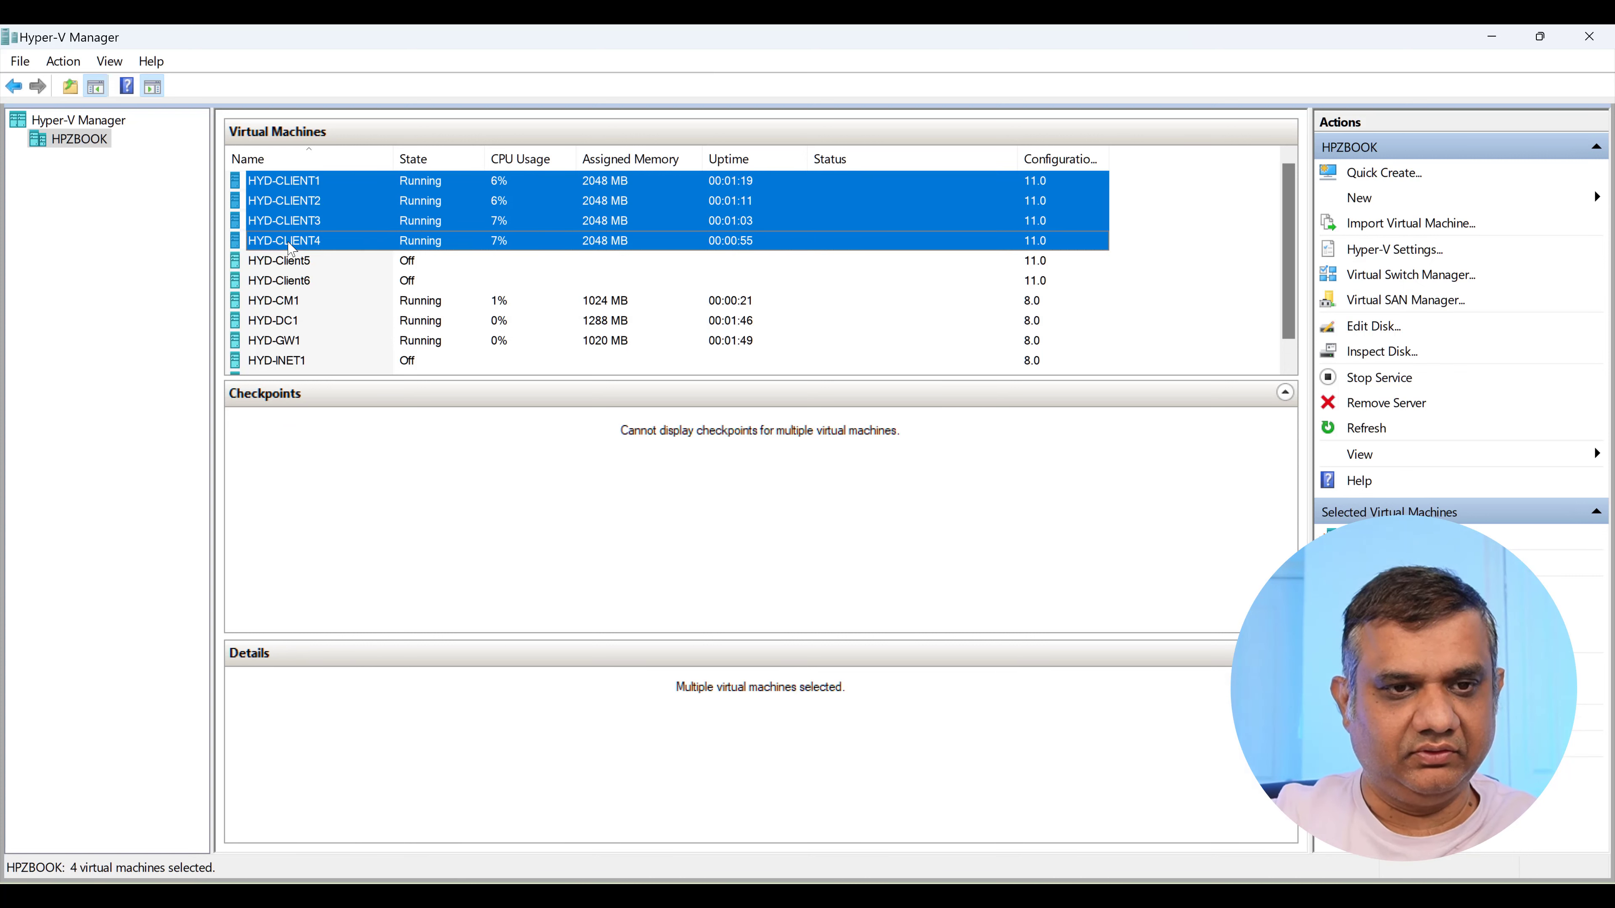
right_click(290, 248)
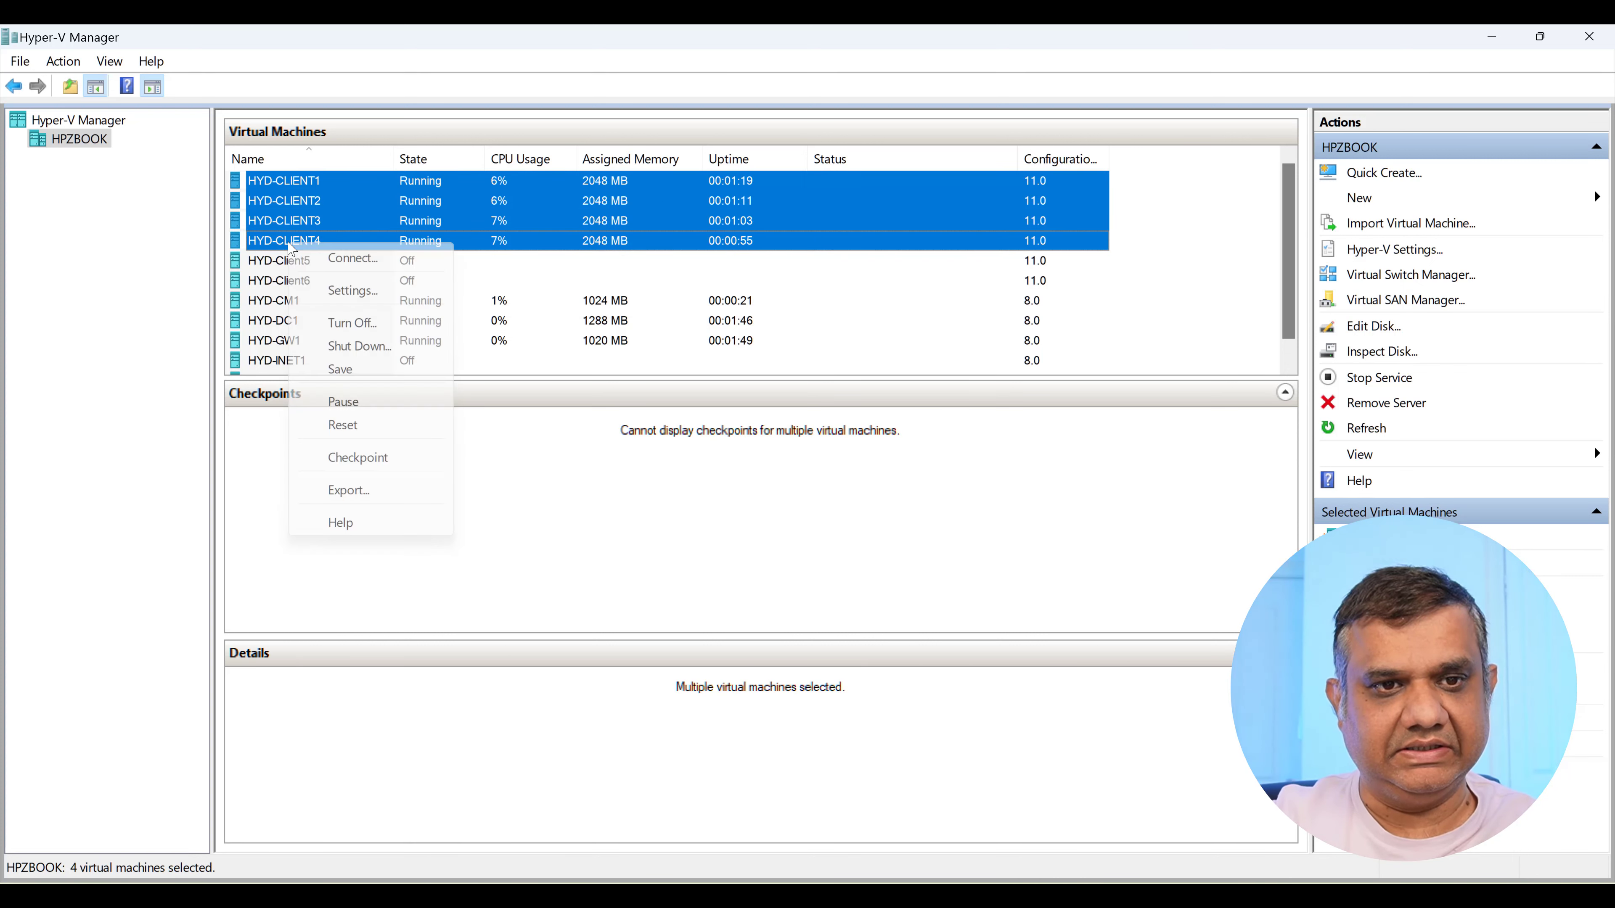
left_click(332, 377)
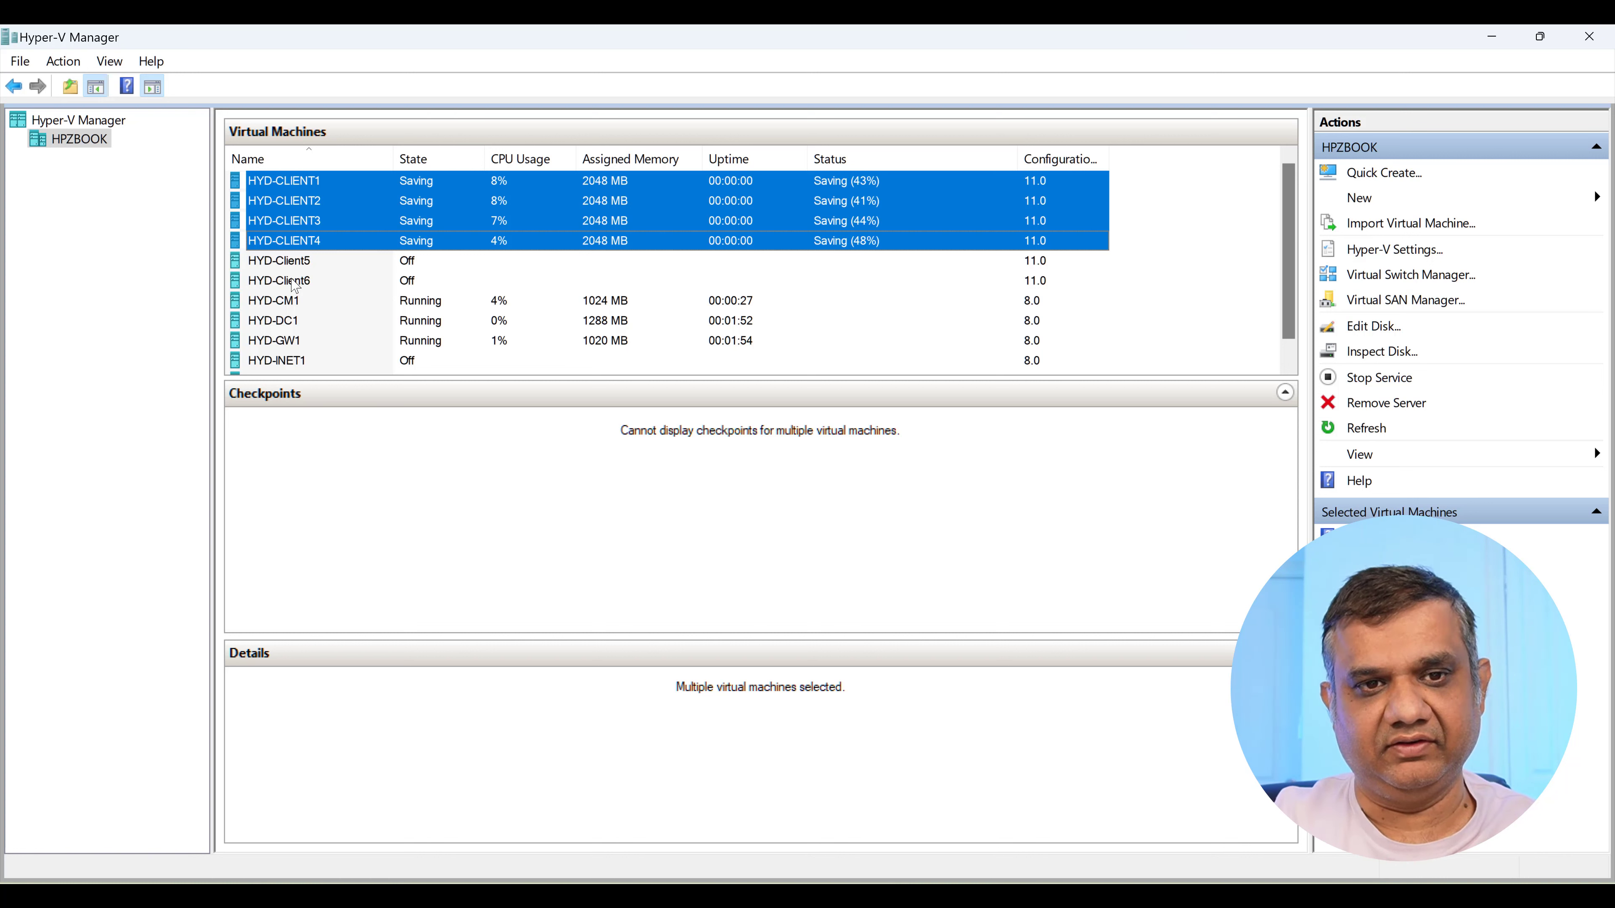
Check the details of HYD-CM1, HYD-DC1 and HYD-INET1, then select HYD-CM1.
left_click(285, 304)
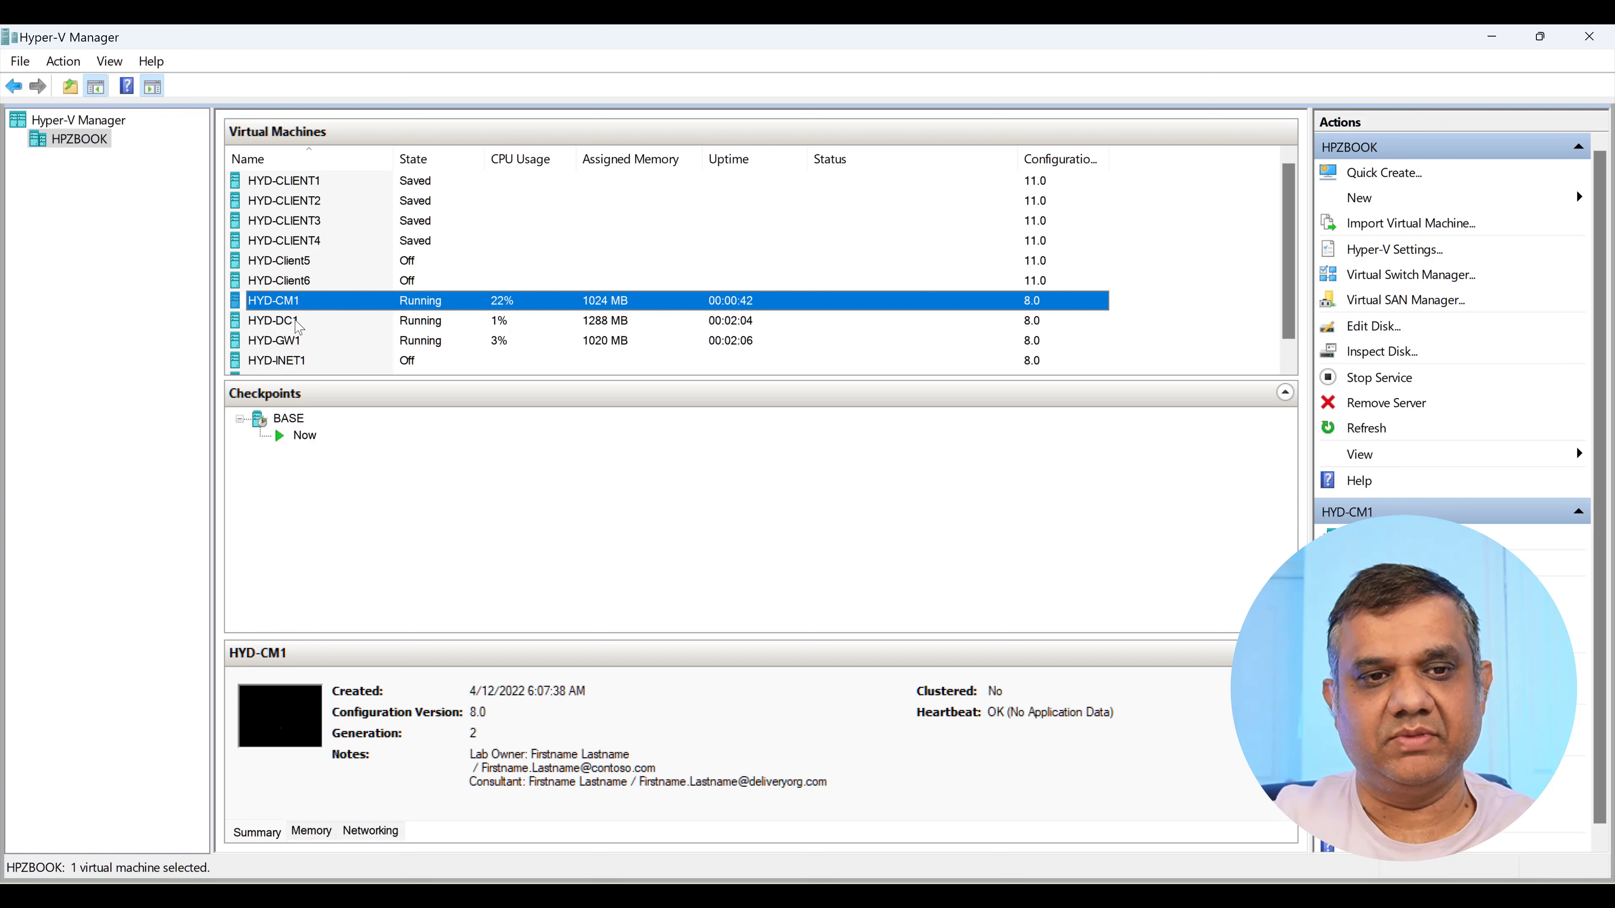
left_click(298, 328)
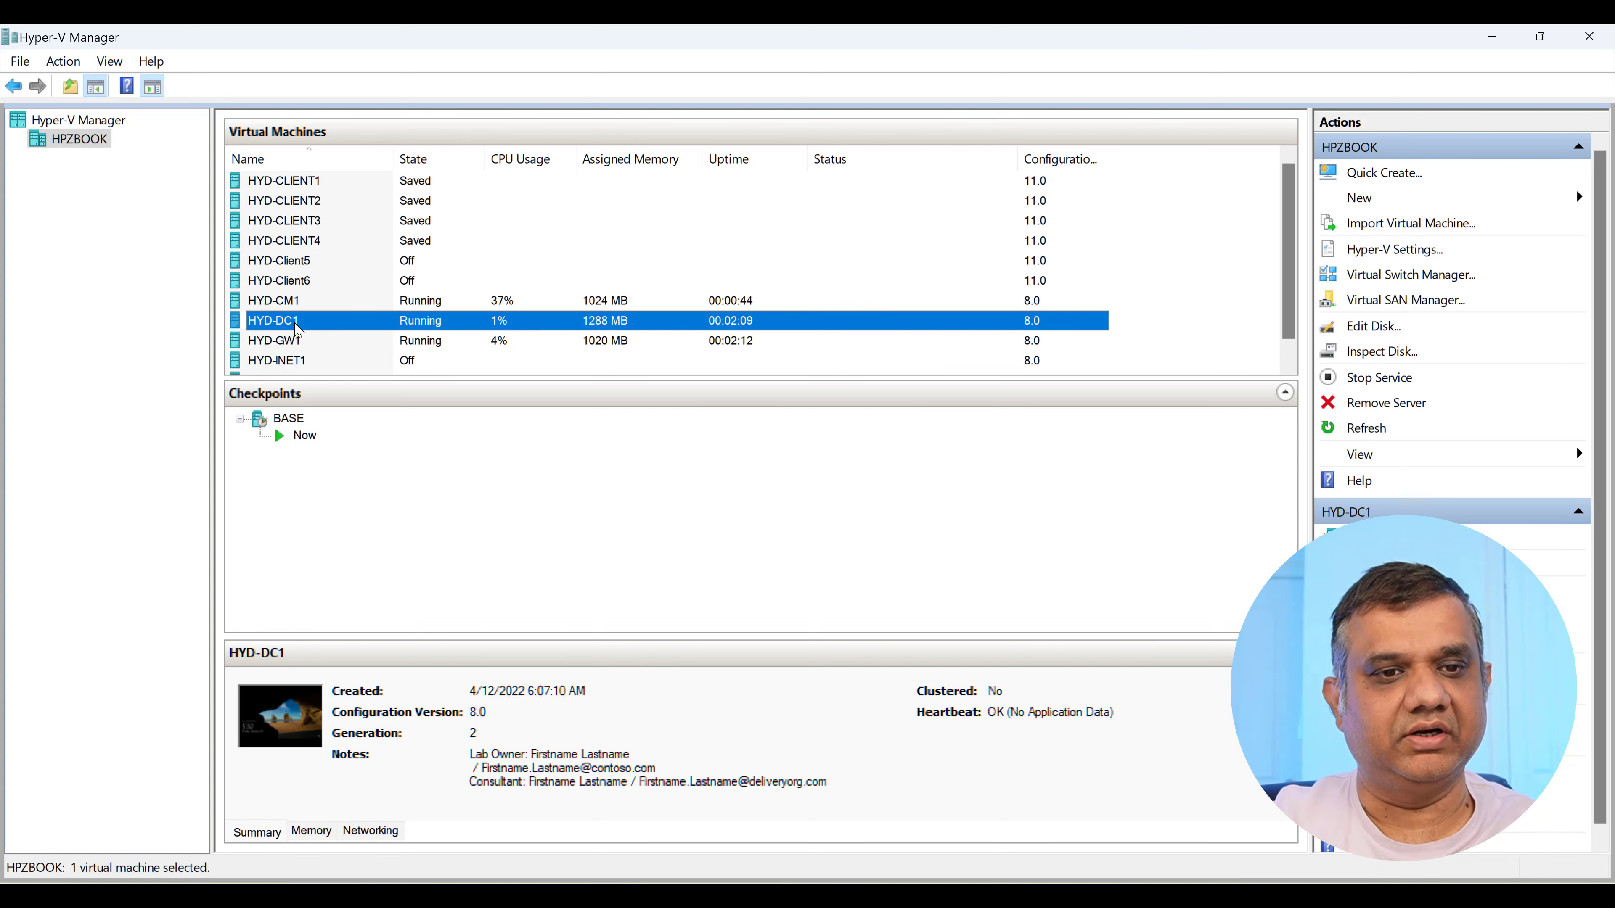
scroll(298, 328, "down", 1)
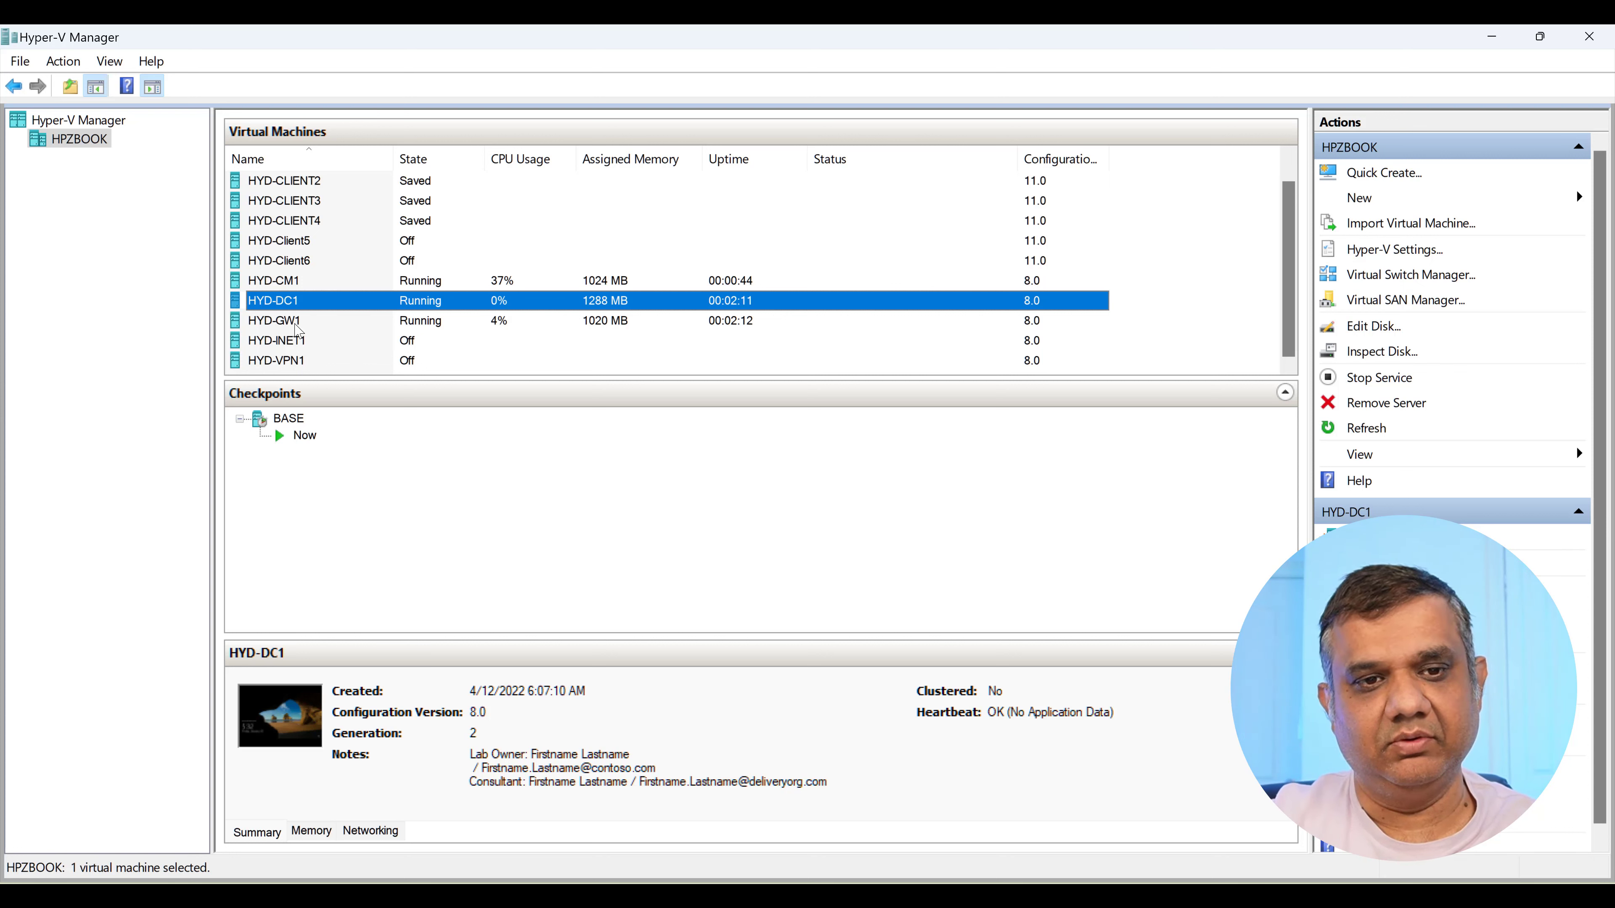
left_click(301, 338)
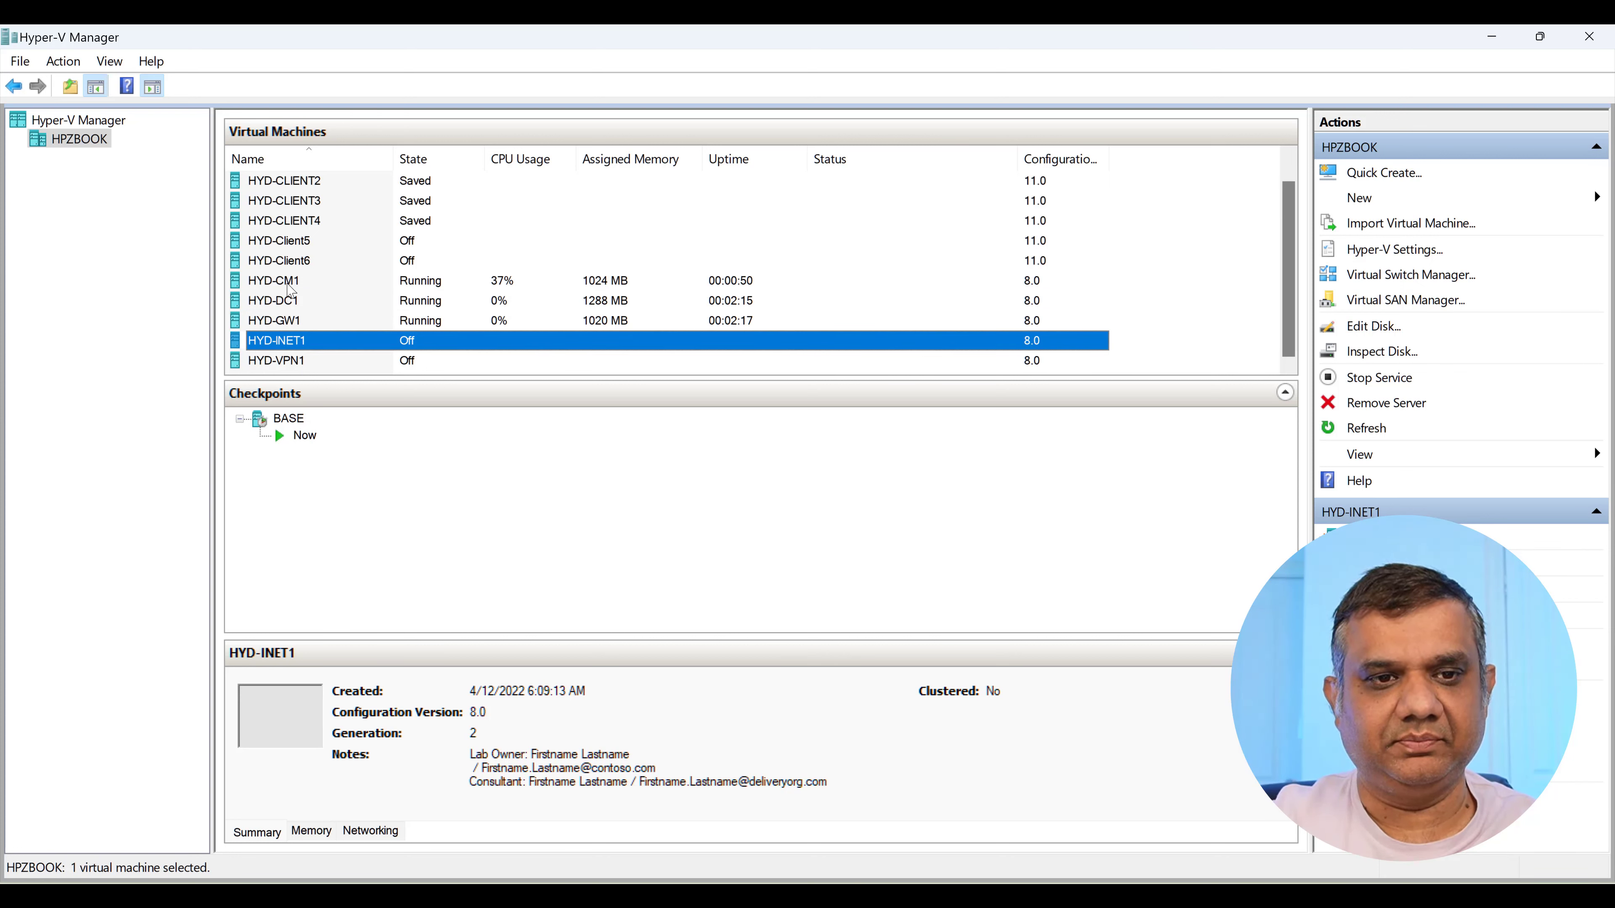
left_click(290, 283)
Connect to HYD-CM1 at full-screen display size and bring the lab guides folder into view.
right_click(290, 283)
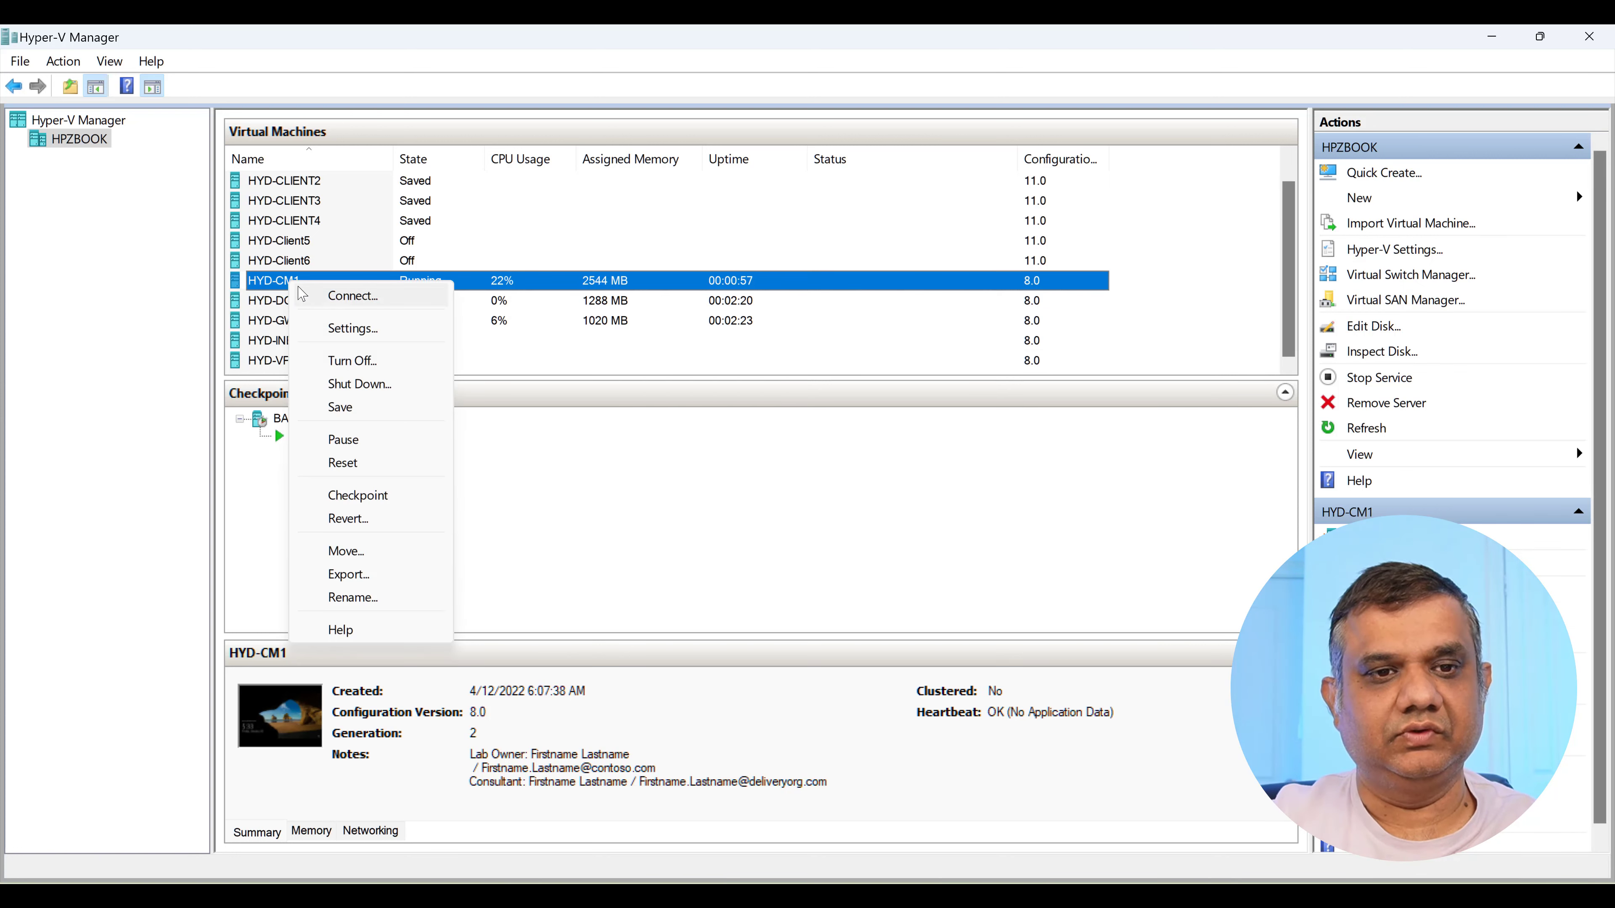
left_click(319, 297)
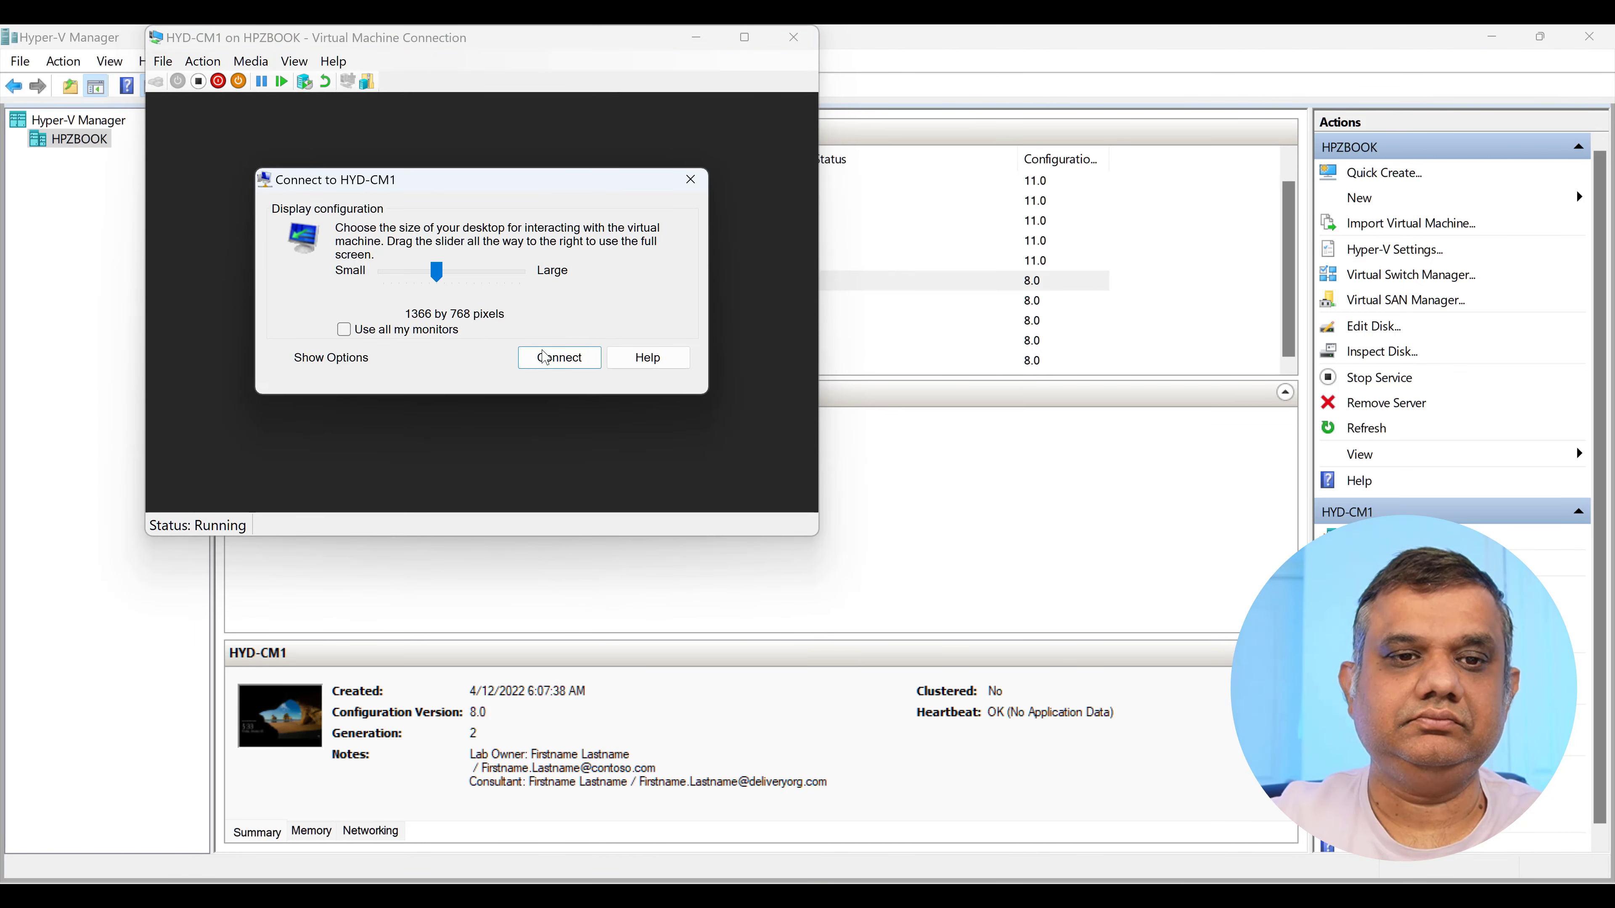
left_click_drag(436, 272, 556, 287)
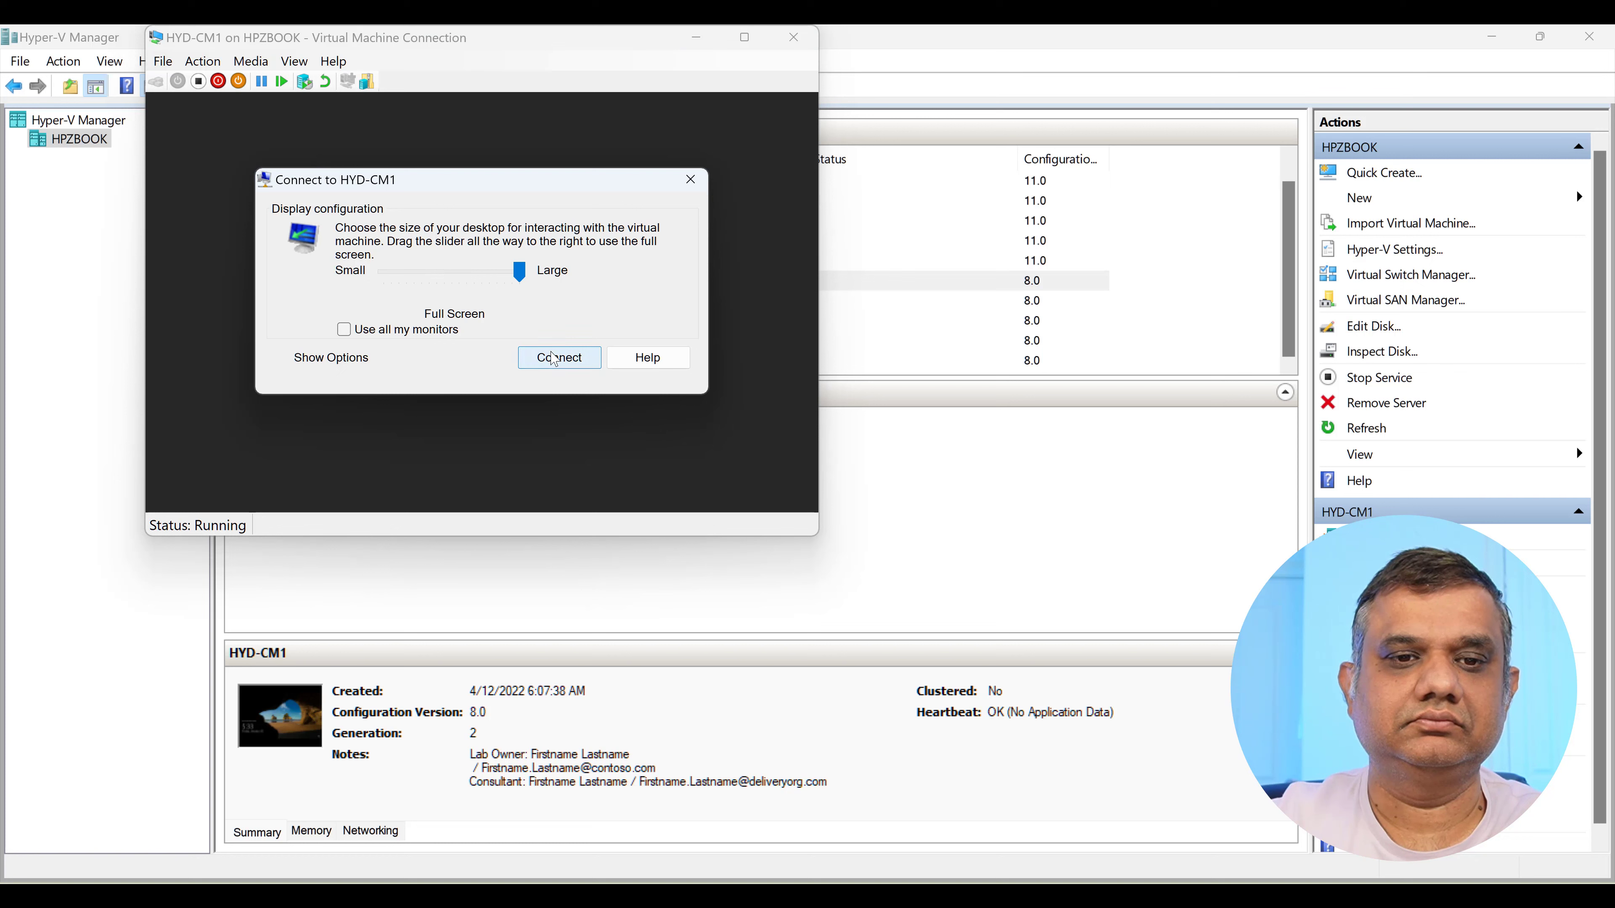
left_click(559, 358)
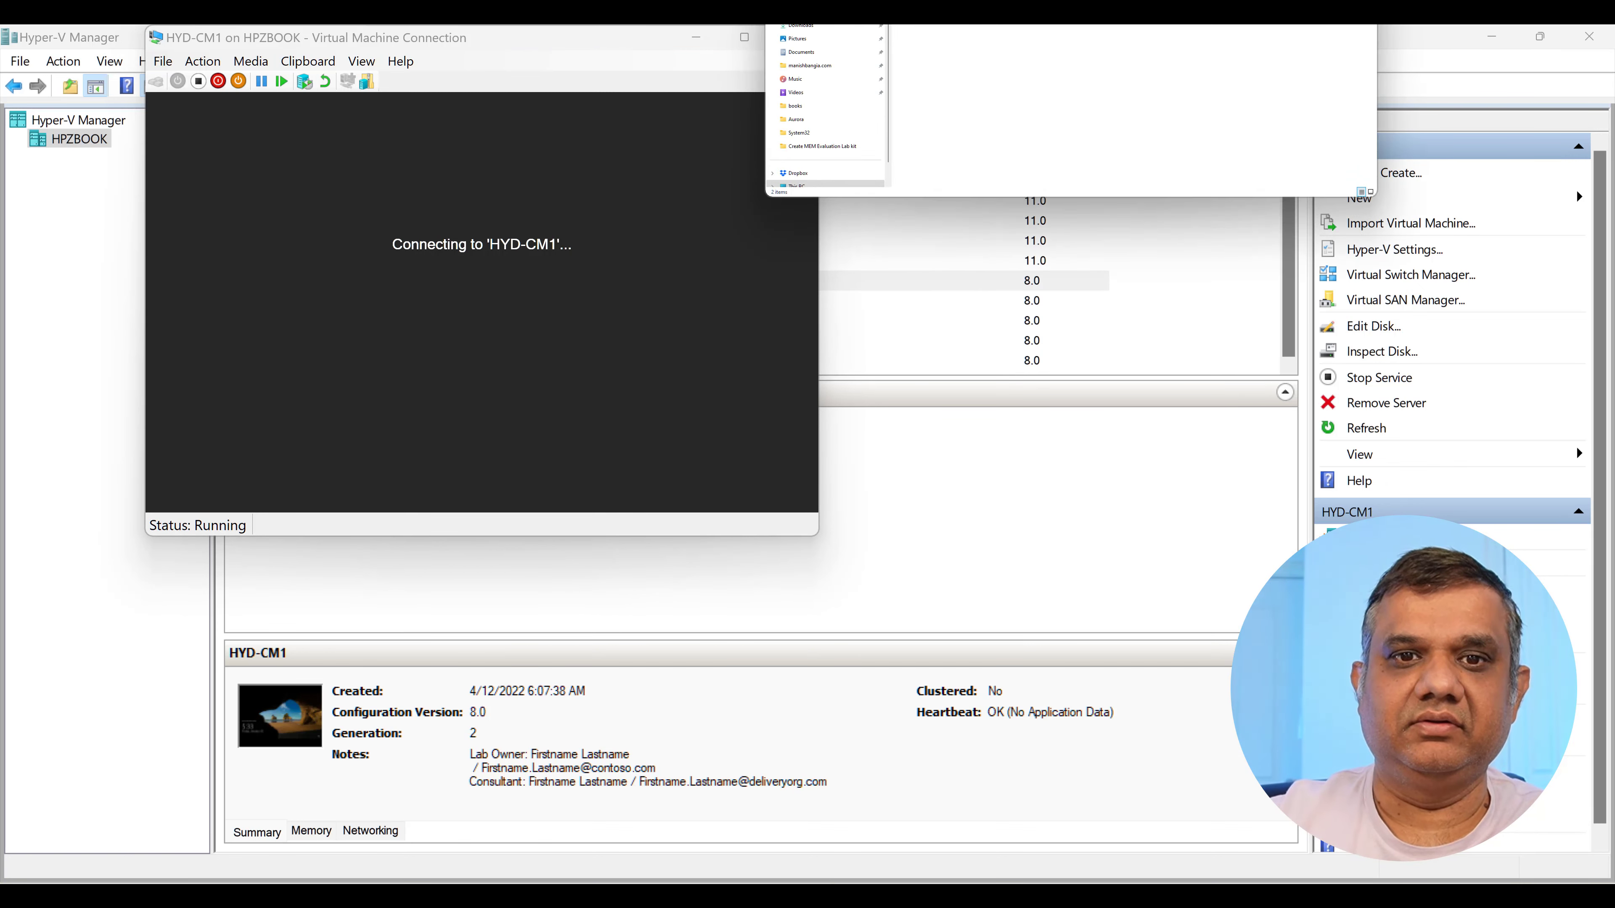
left_click_drag(800, 363, 909, 229)
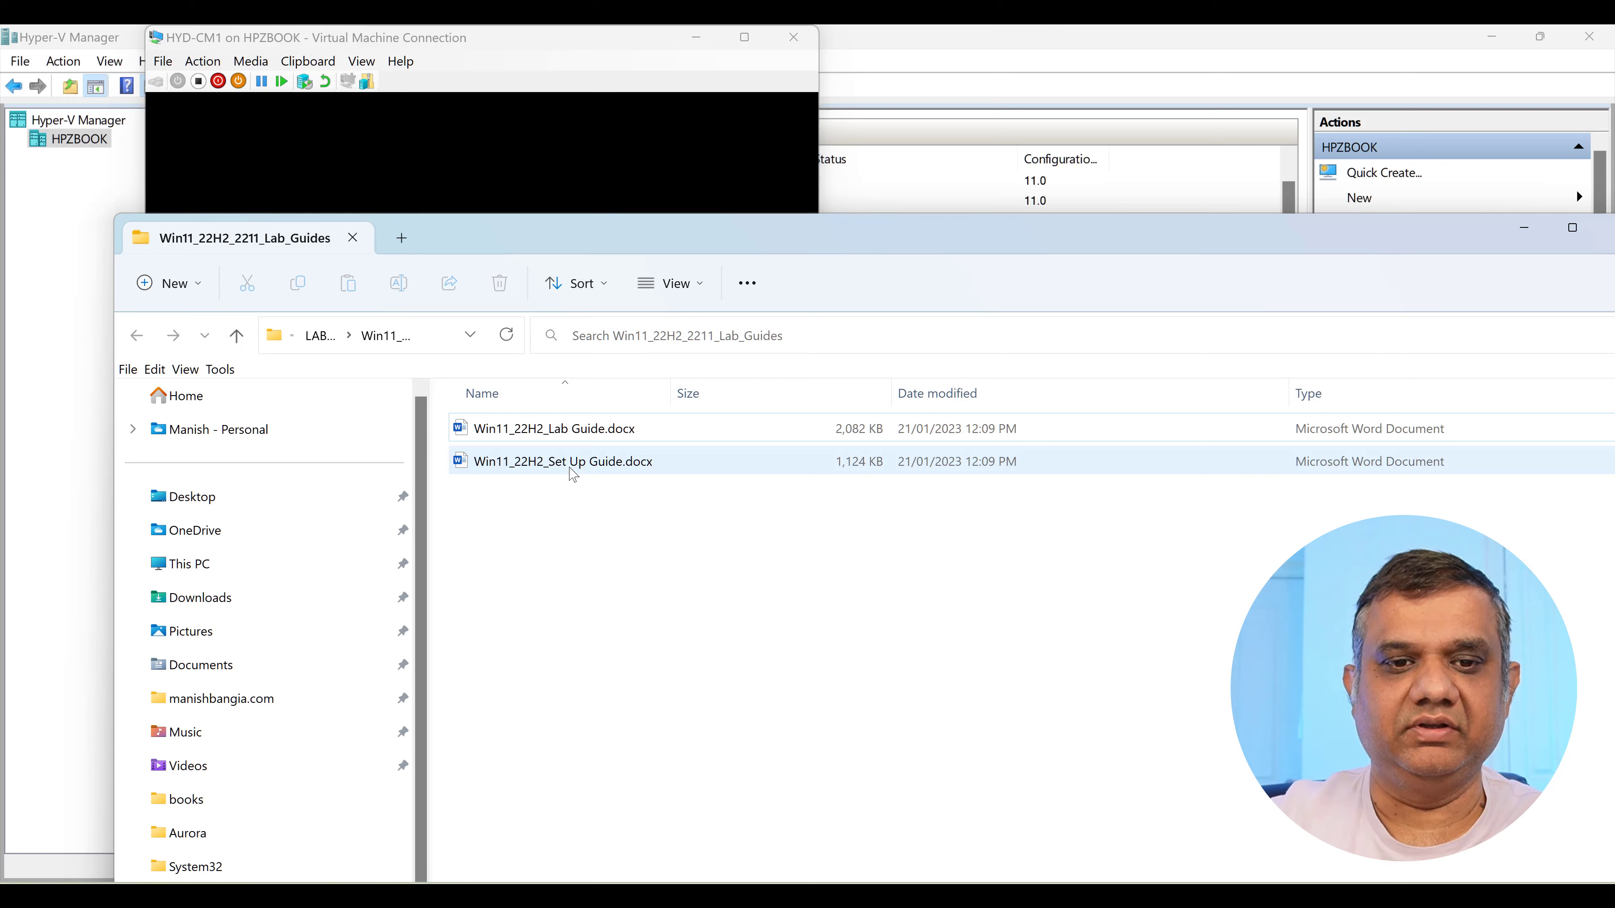
Open Win11_22H2_Set Up Guide.docx and scroll to the section 4.4 Credentials table.
left_click(573, 474)
double_click(573, 470)
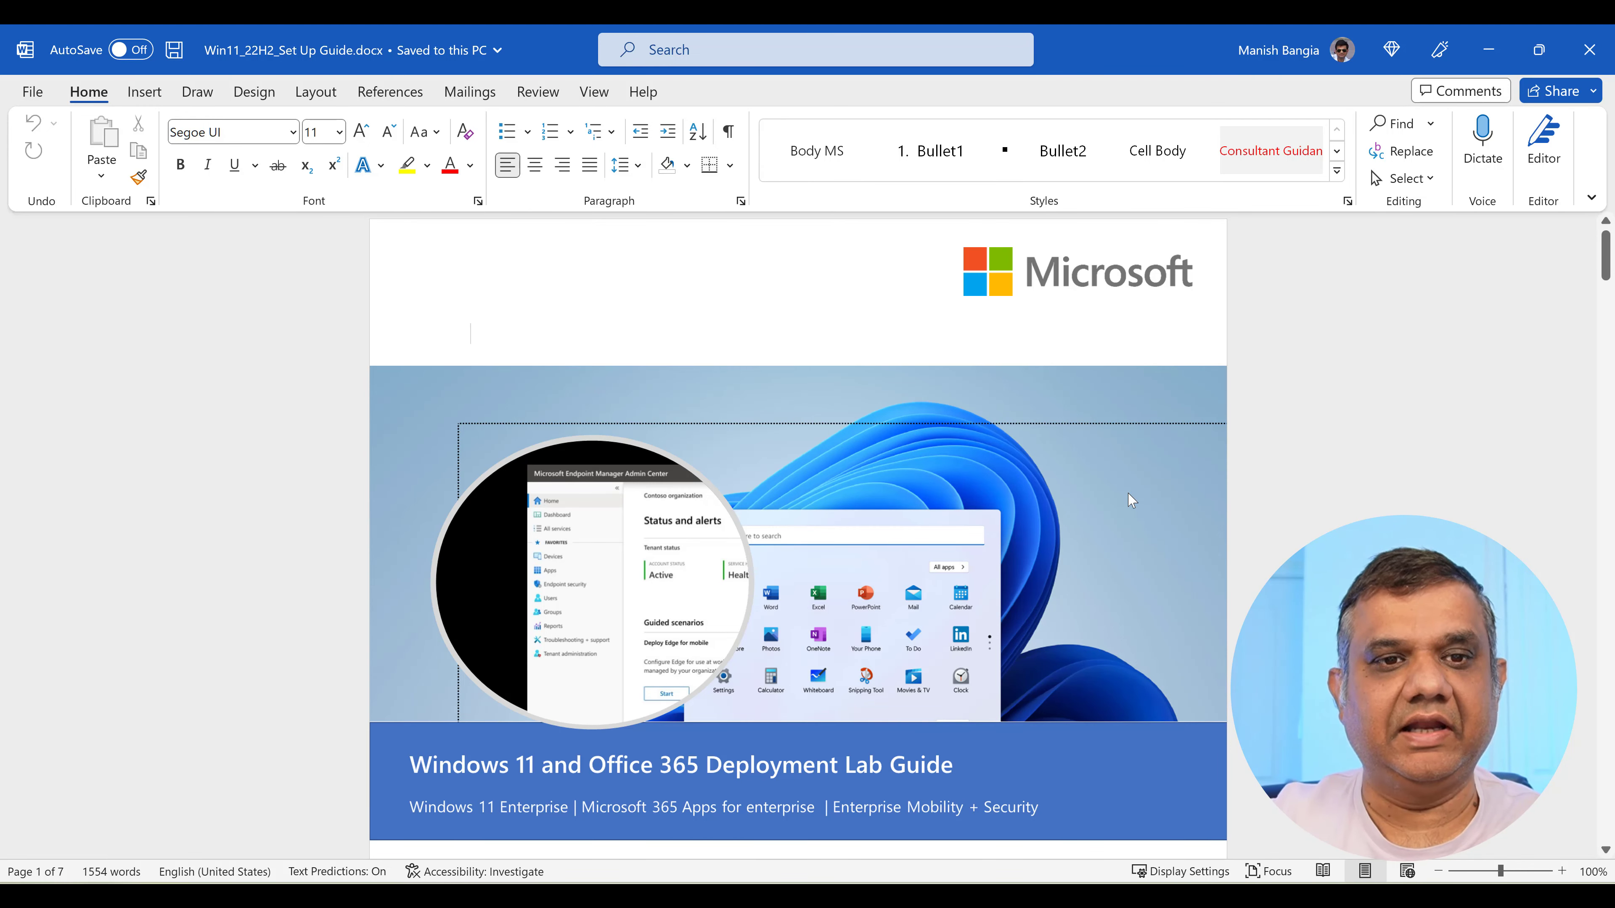
scroll(1129, 498, "down", 1)
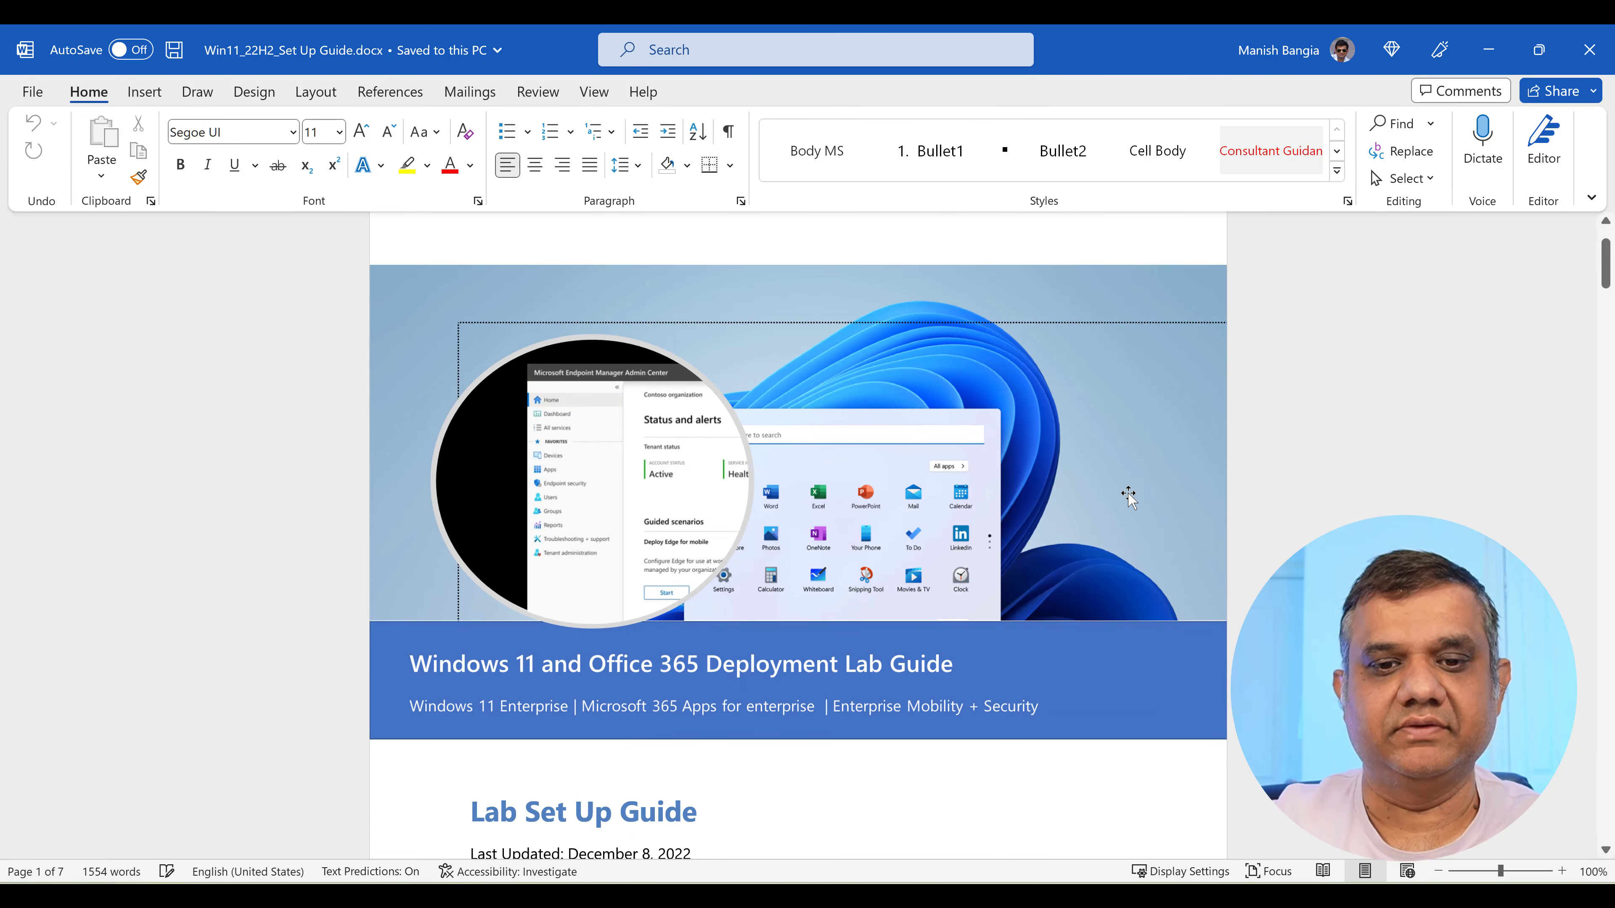
scroll(1129, 498, "down", 1)
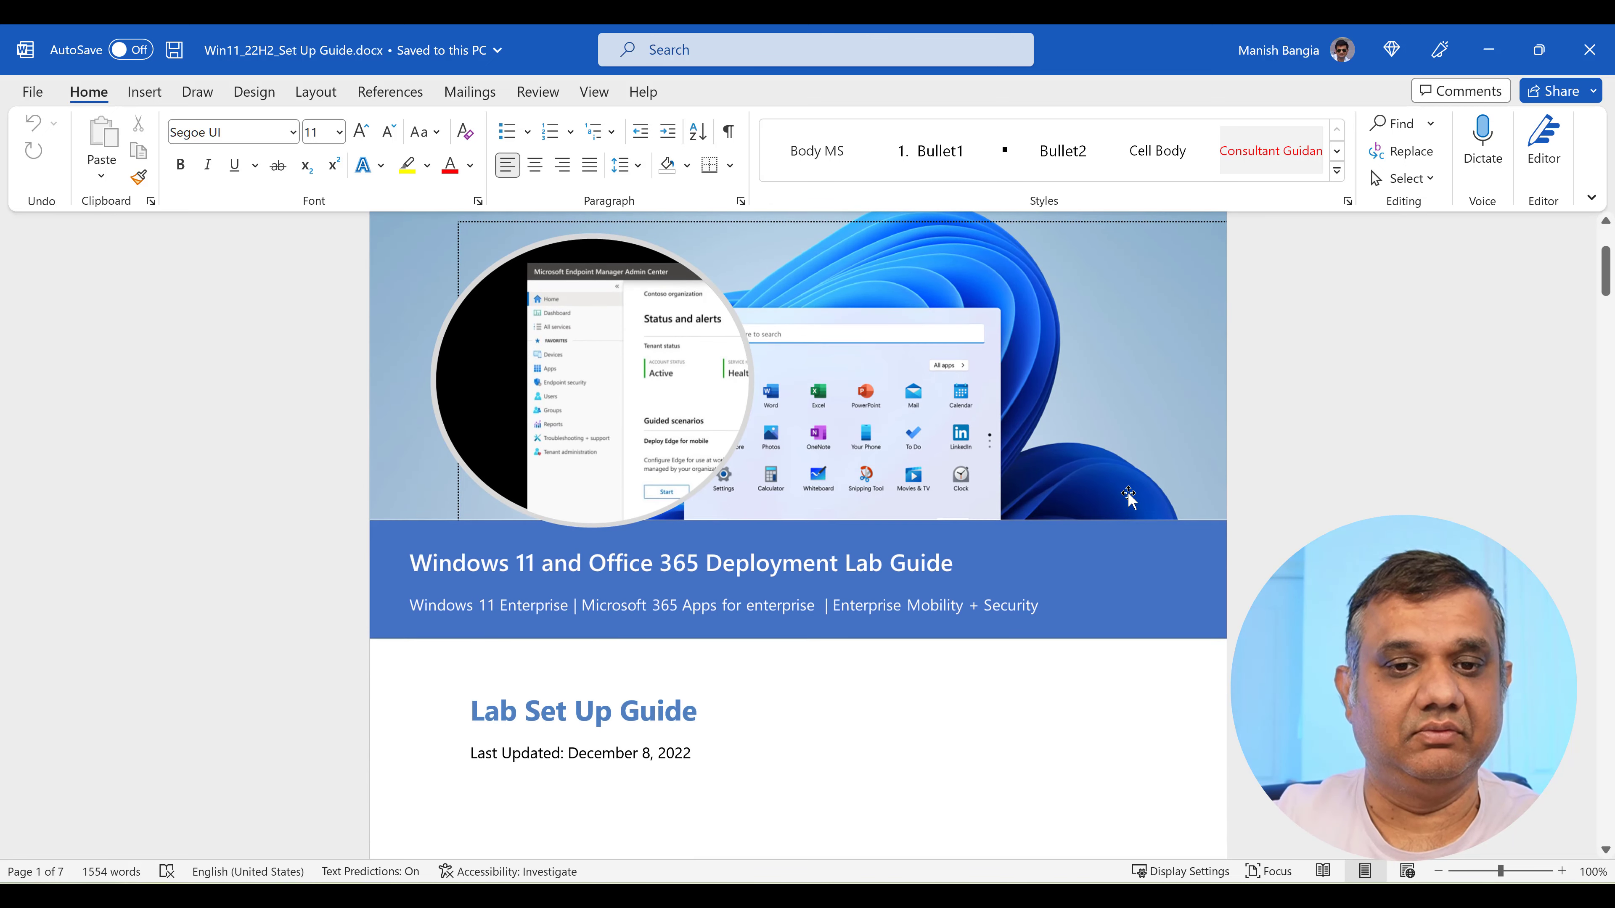
scroll(1128, 493, "down", 3)
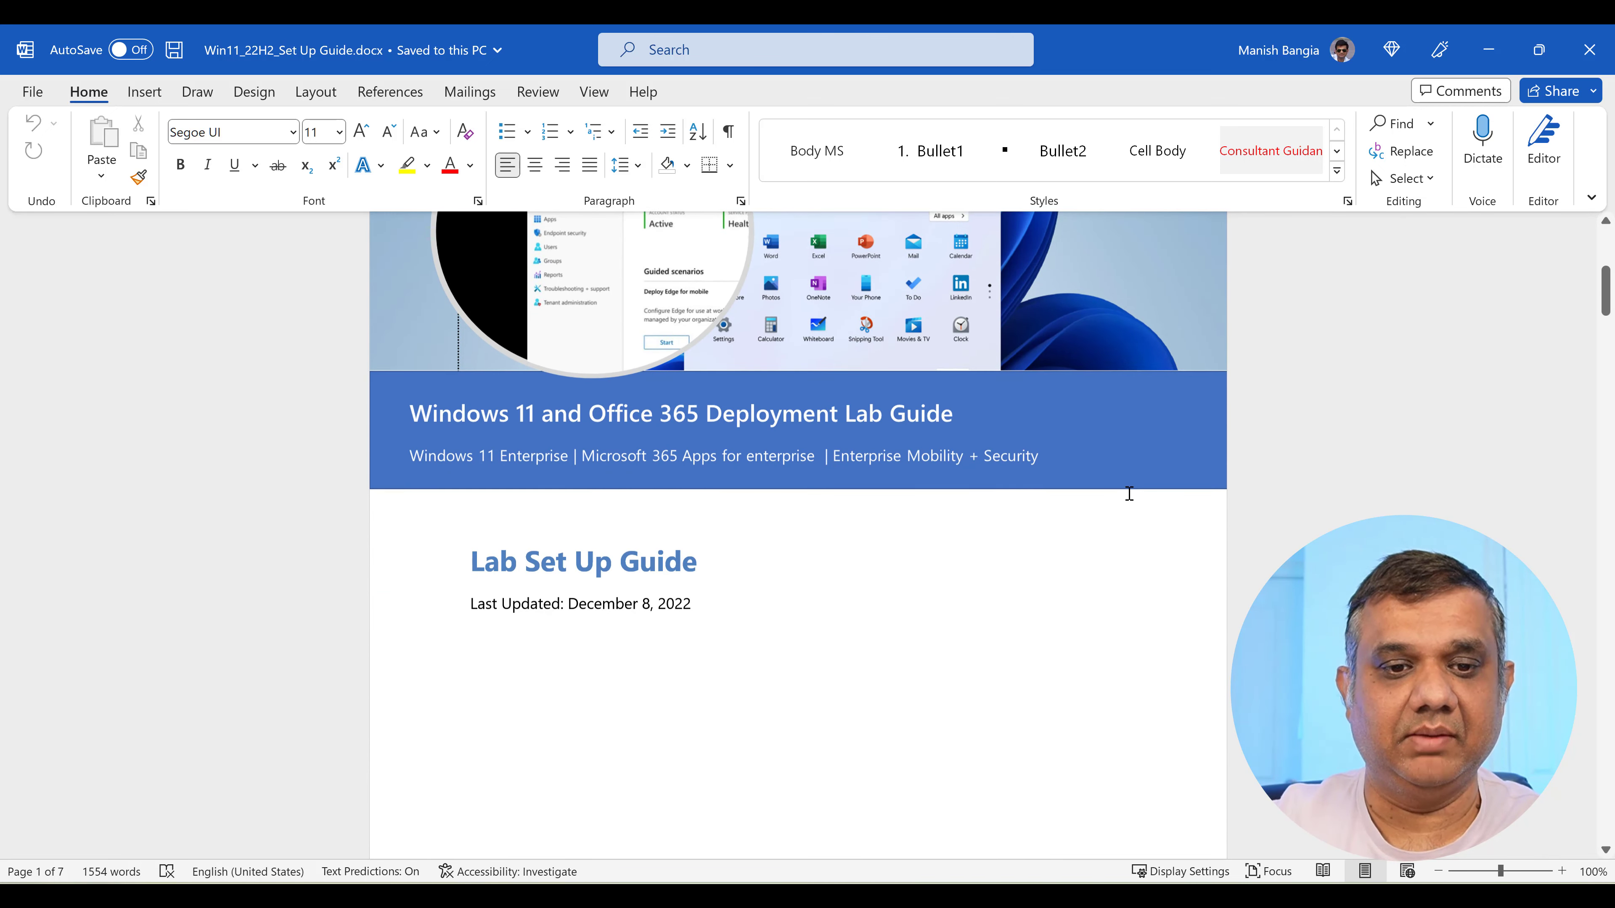
scroll(1129, 494, "down", 8)
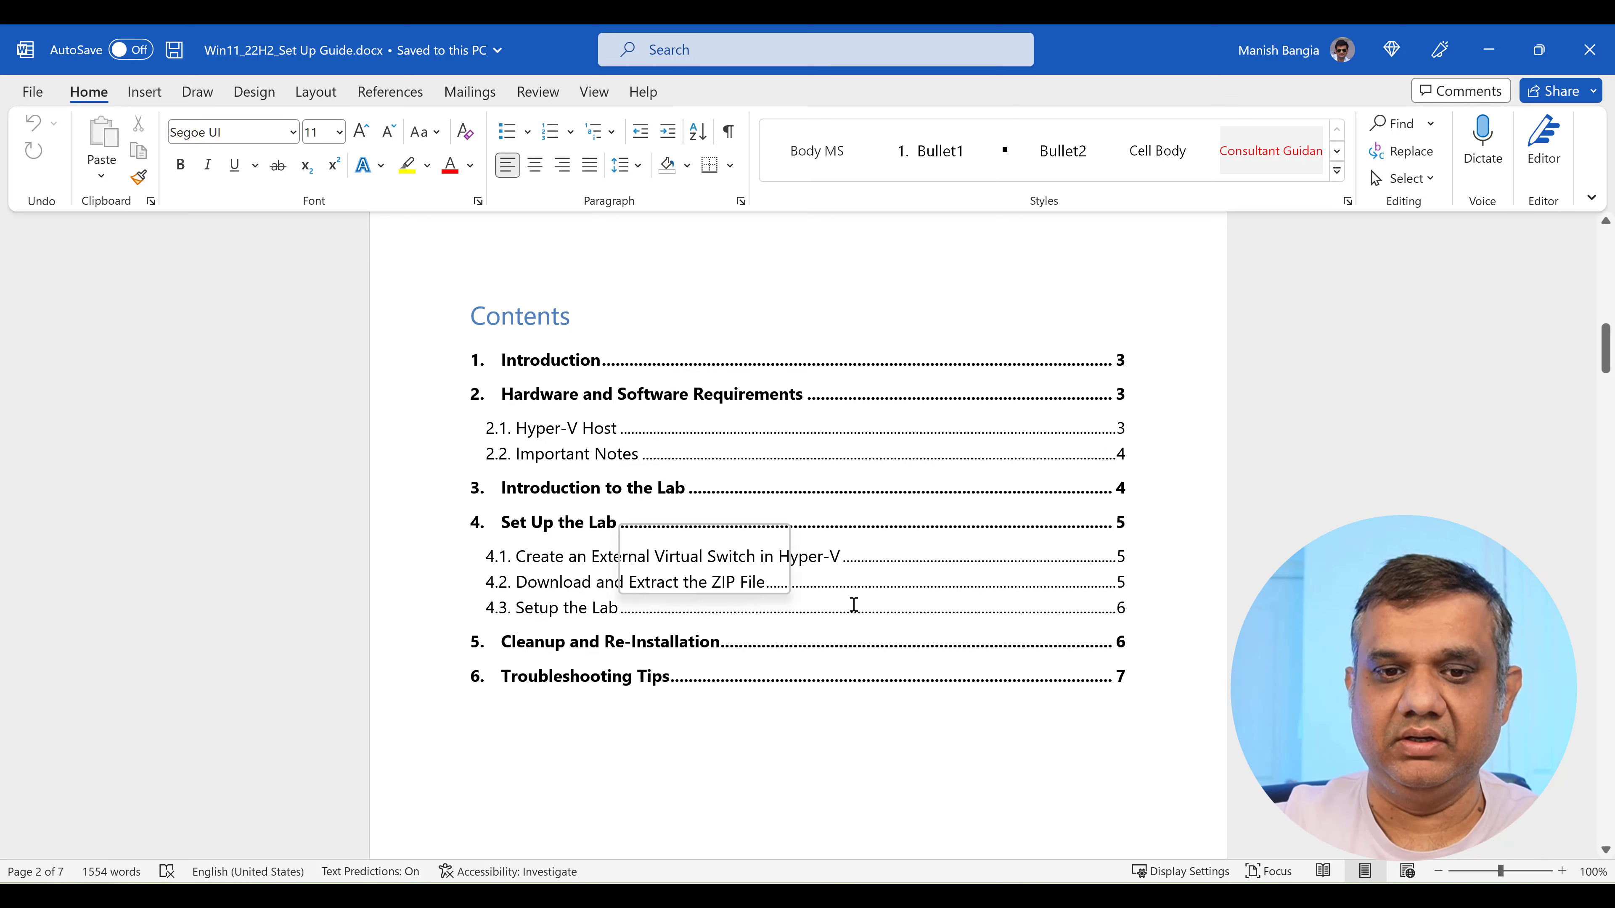
scroll(854, 605, "down", 2)
scroll(766, 410, "down", 1)
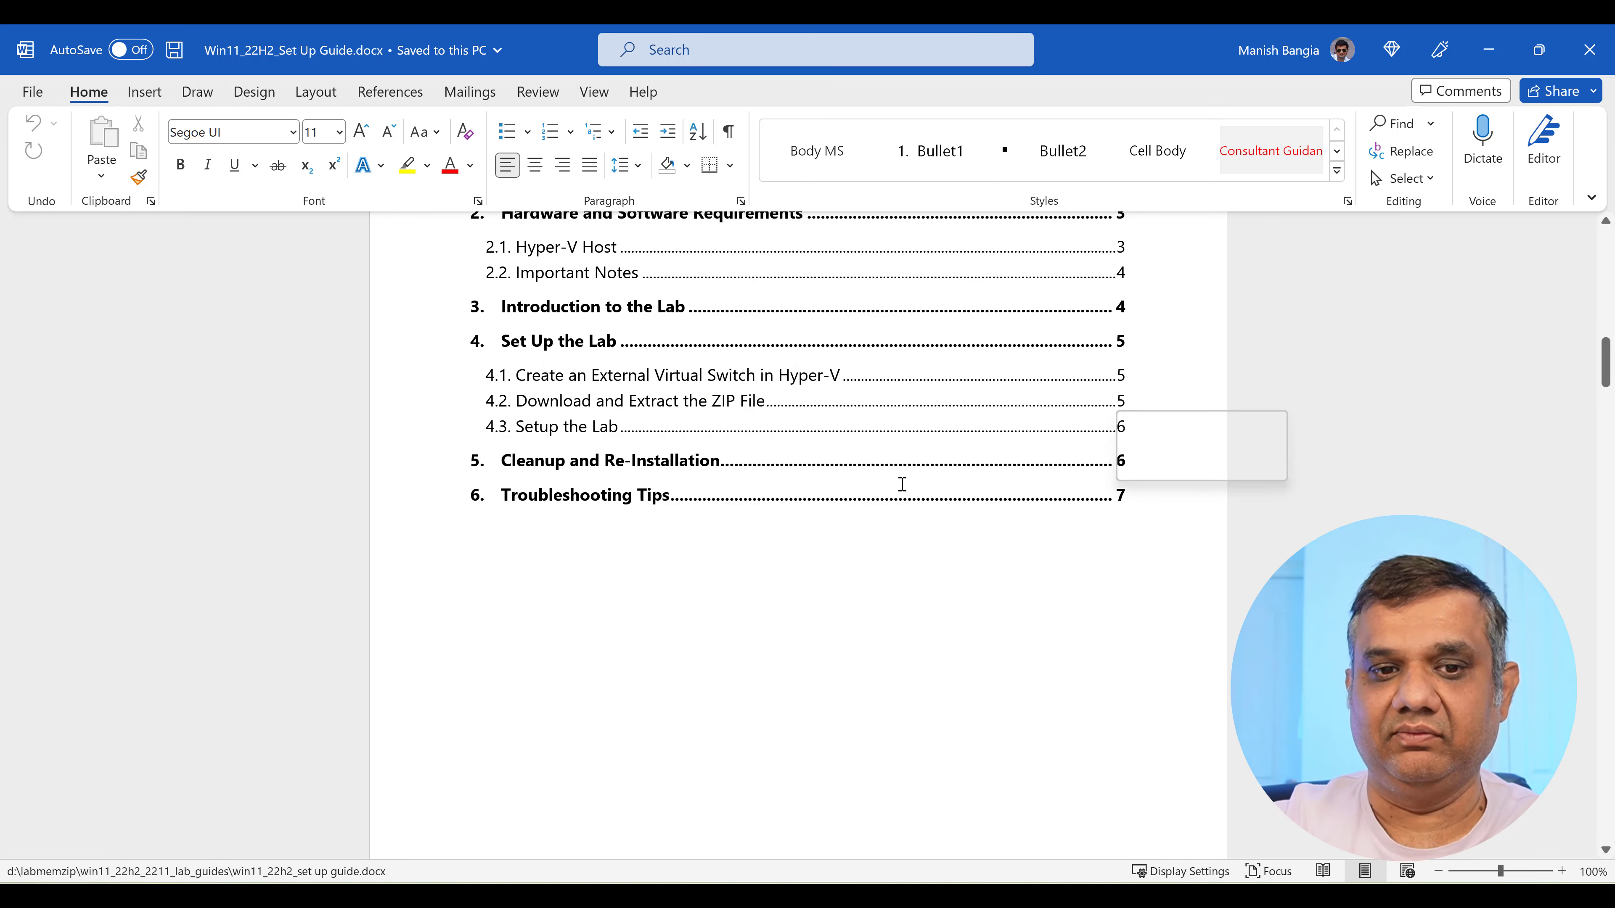
scroll(902, 484, "down", 1)
scroll(902, 484, "down", 15)
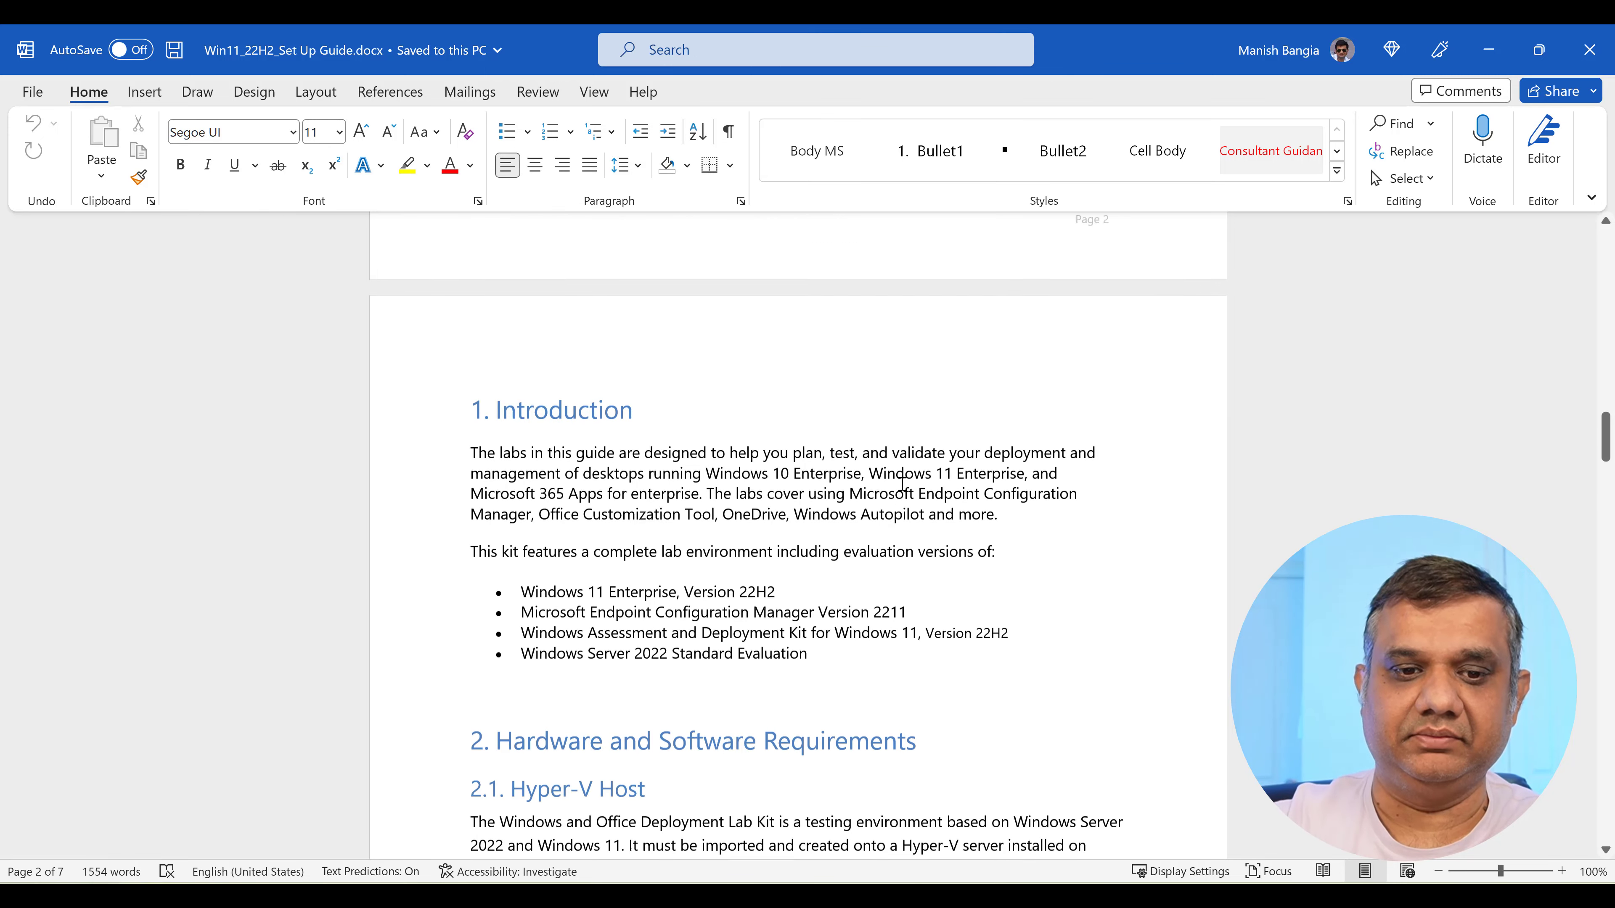
scroll(902, 484, "down", 1)
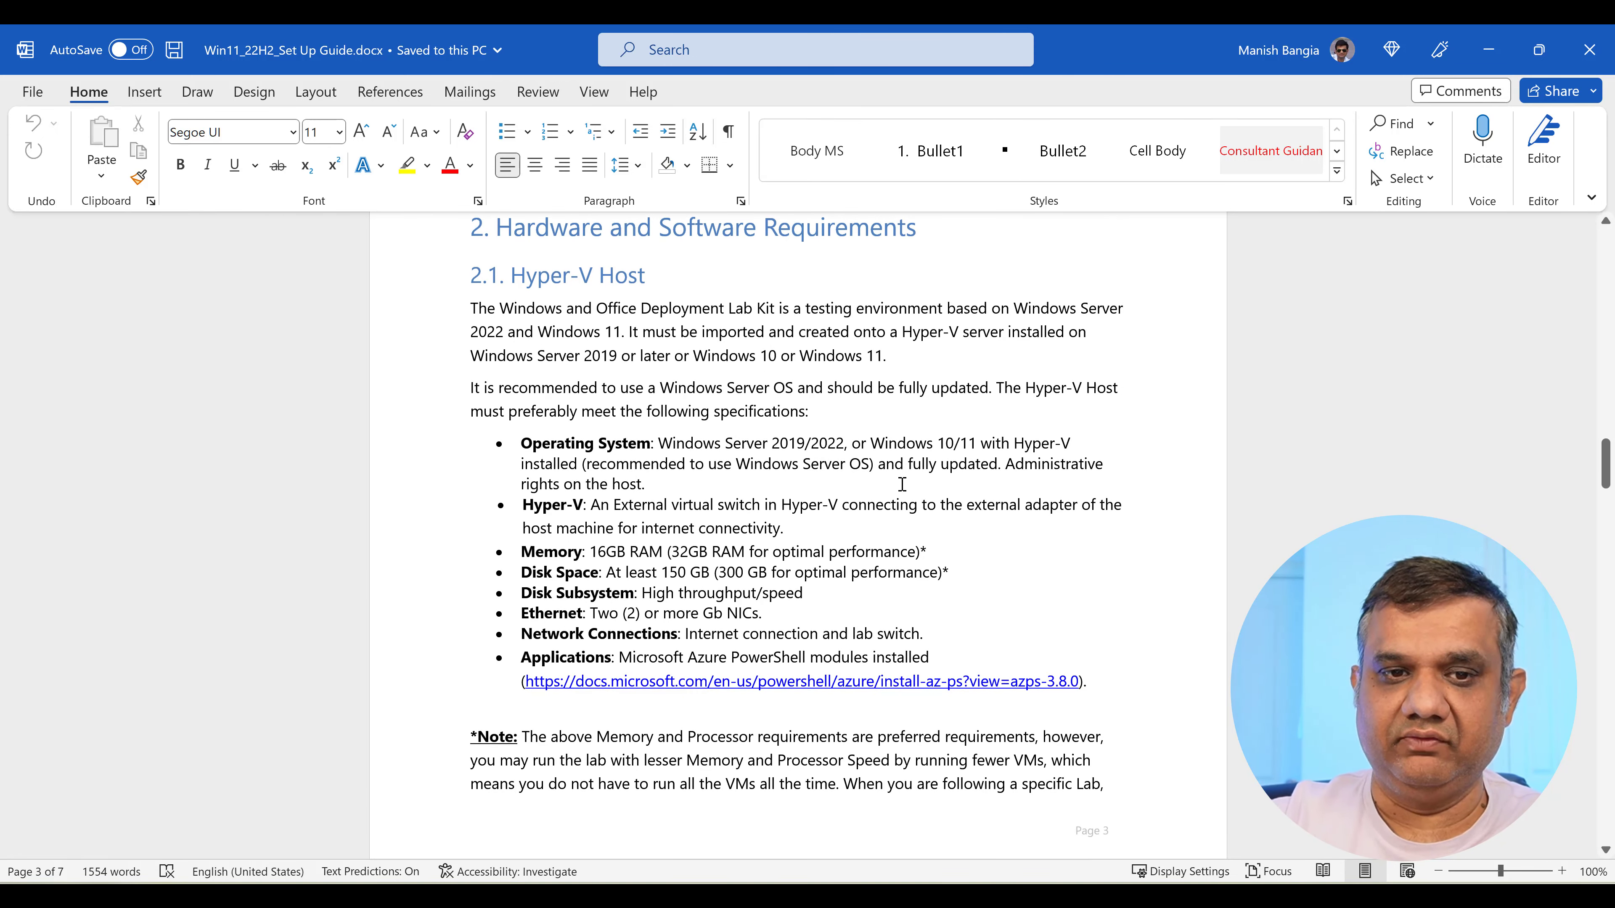
scroll(900, 587, "down", 10)
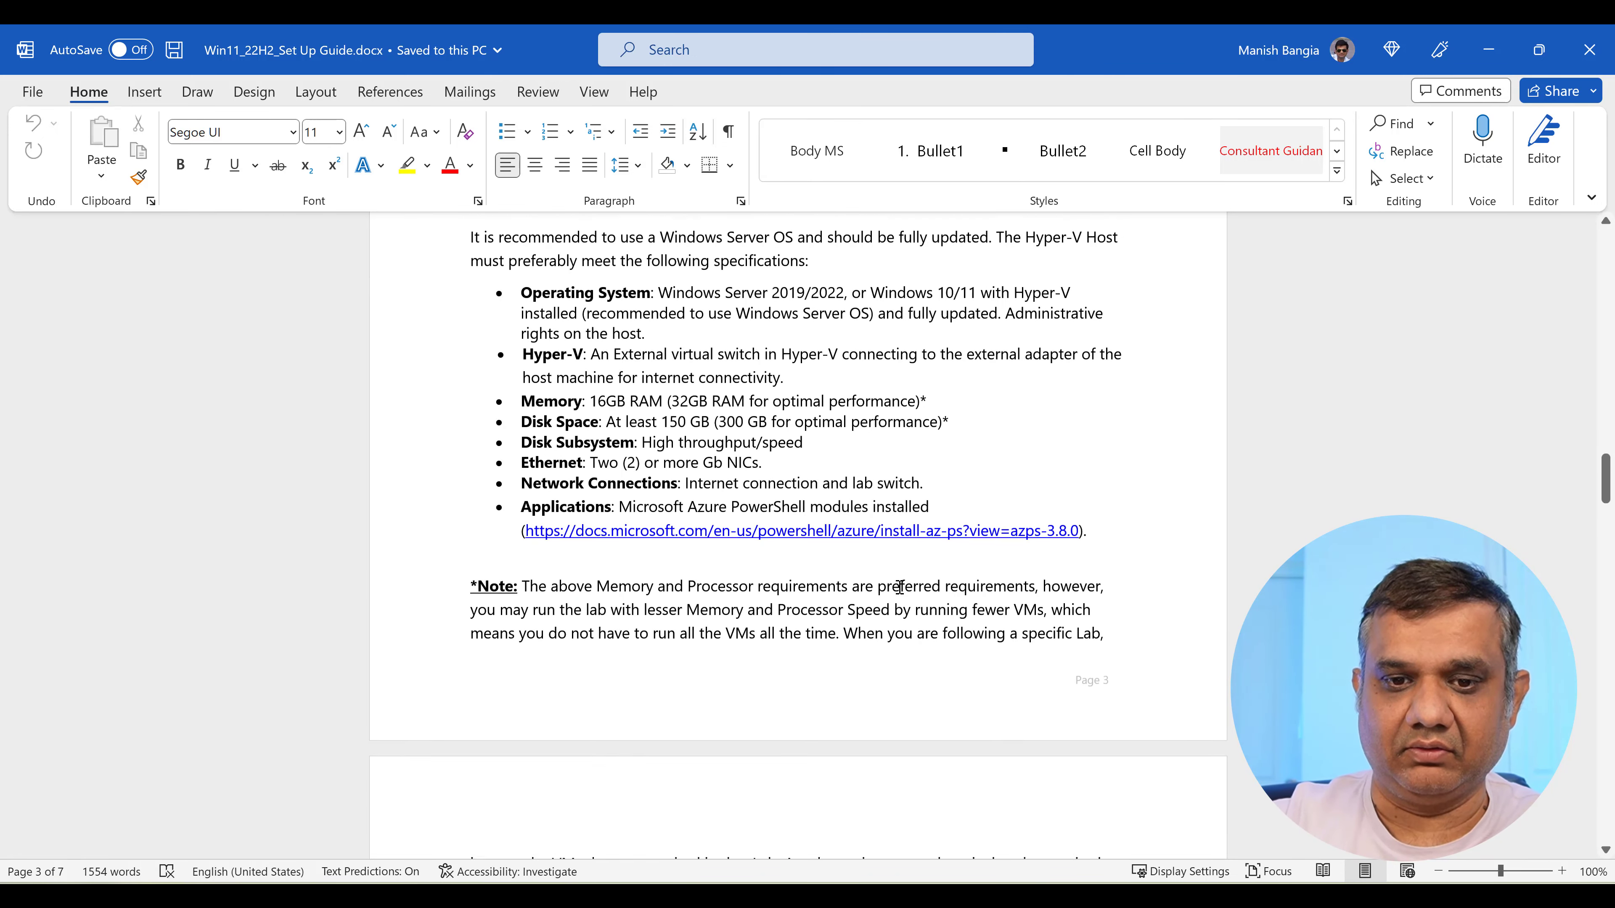
scroll(899, 587, "down", 10)
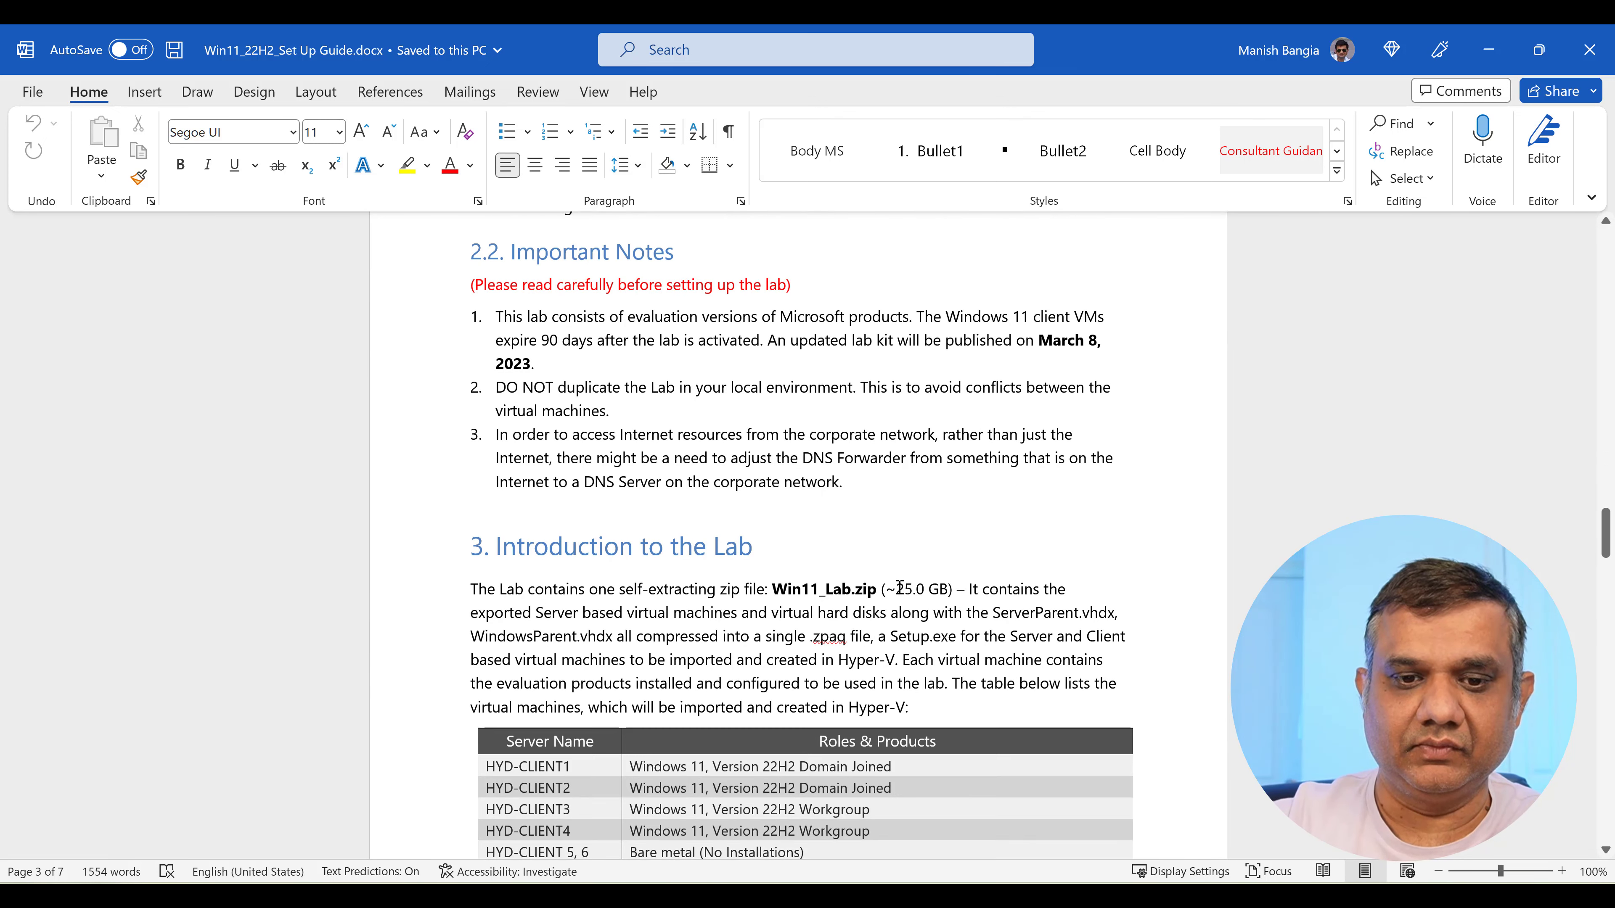
scroll(899, 587, "down", 2)
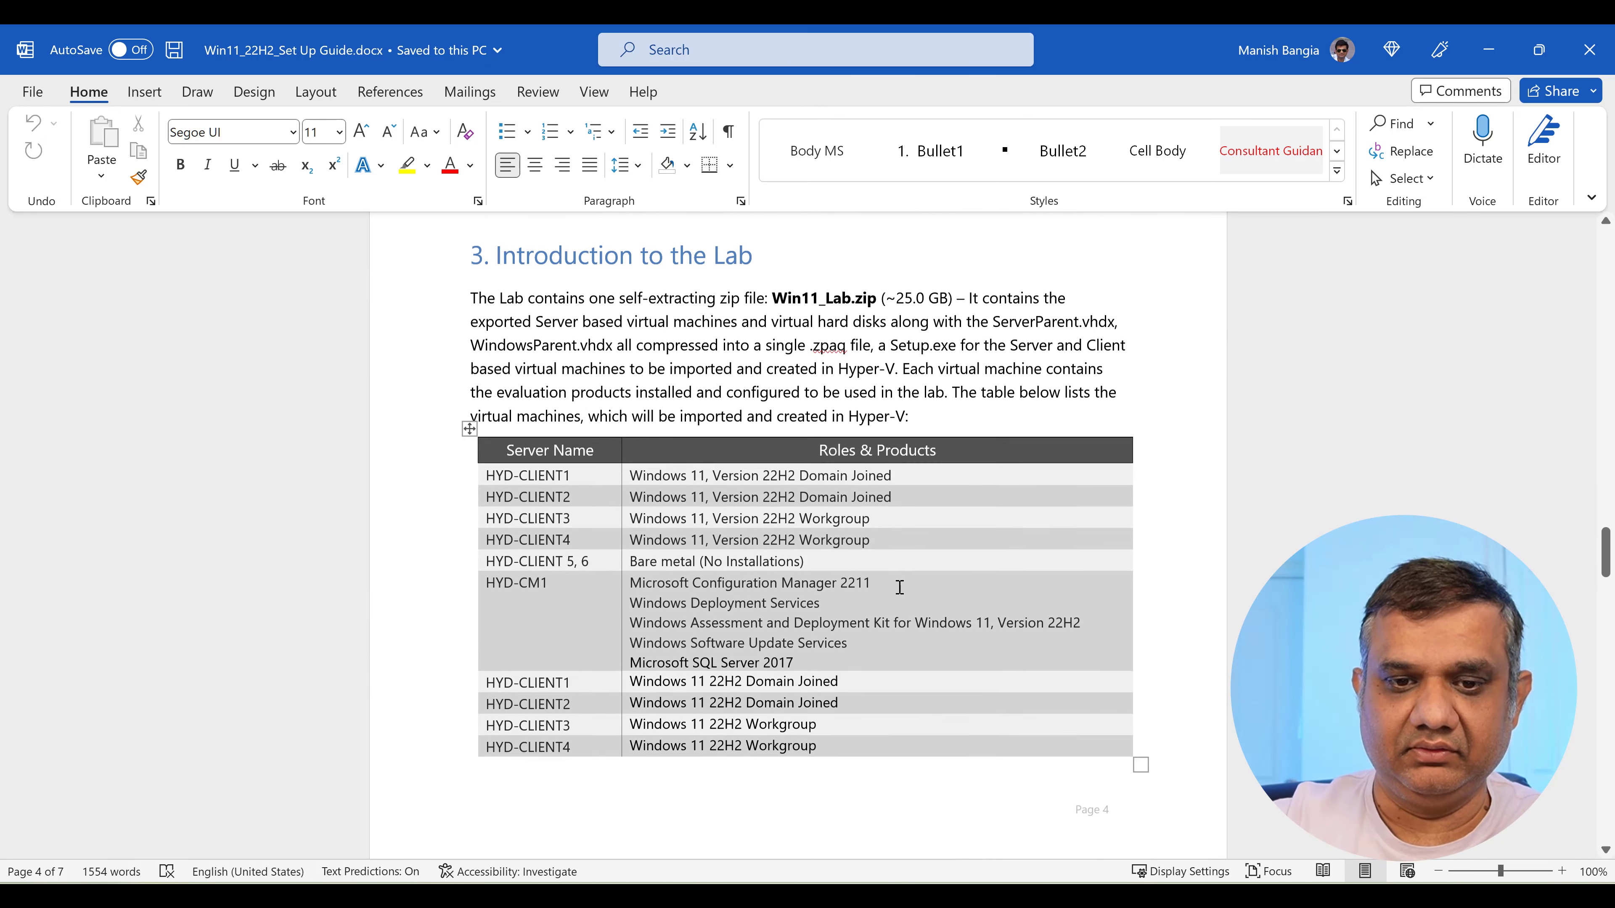
scroll(899, 587, "down", 8)
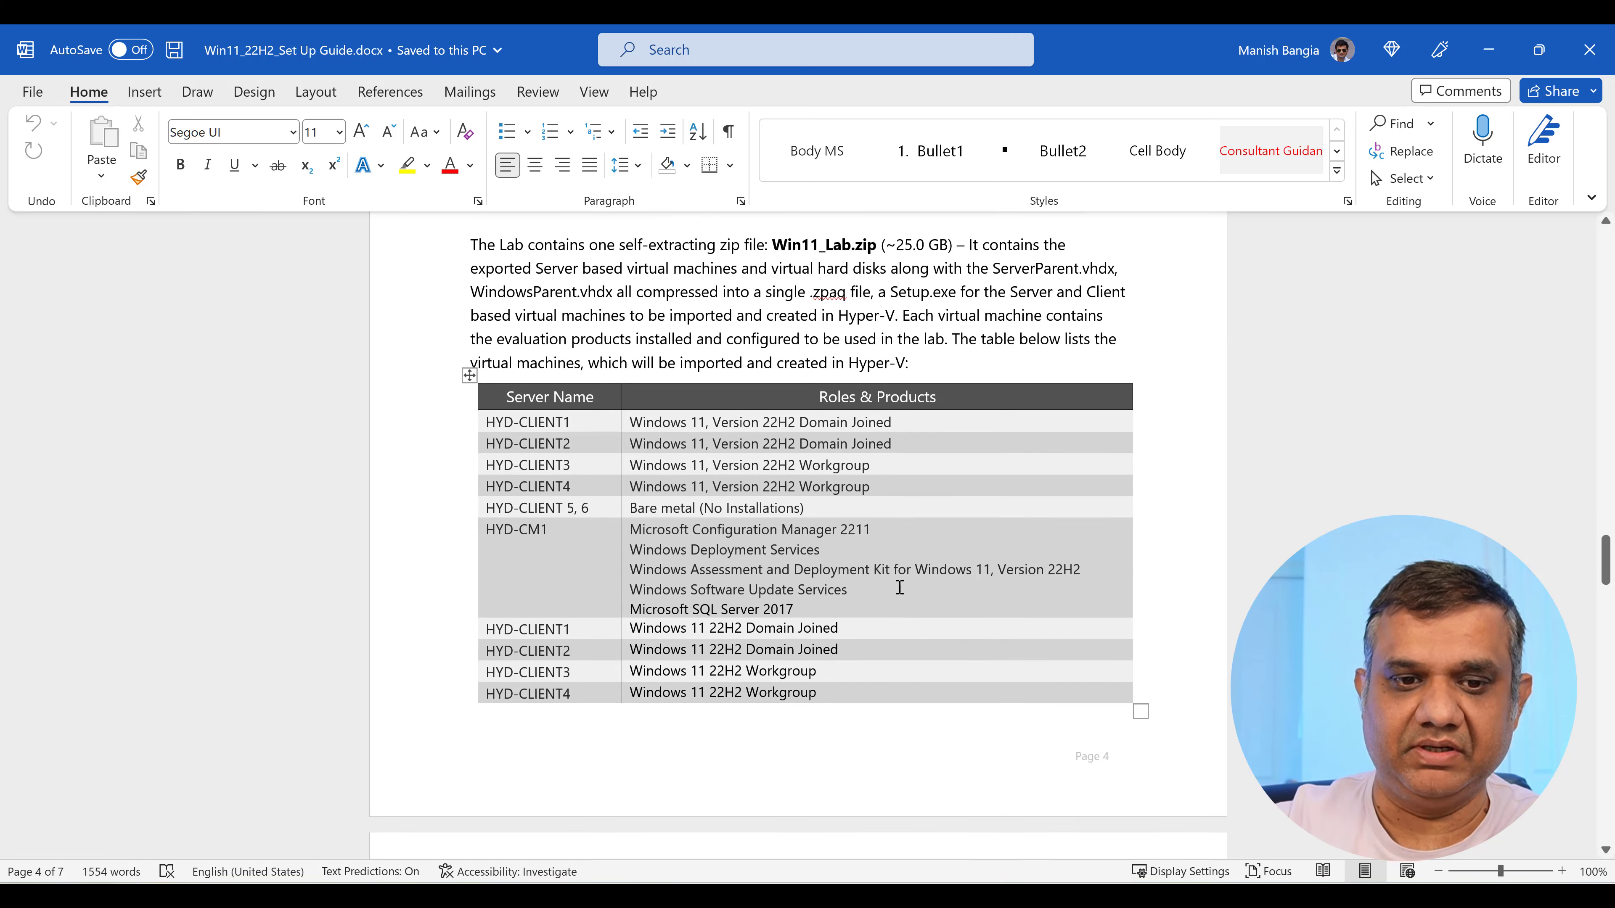
scroll(900, 588, "down", 9)
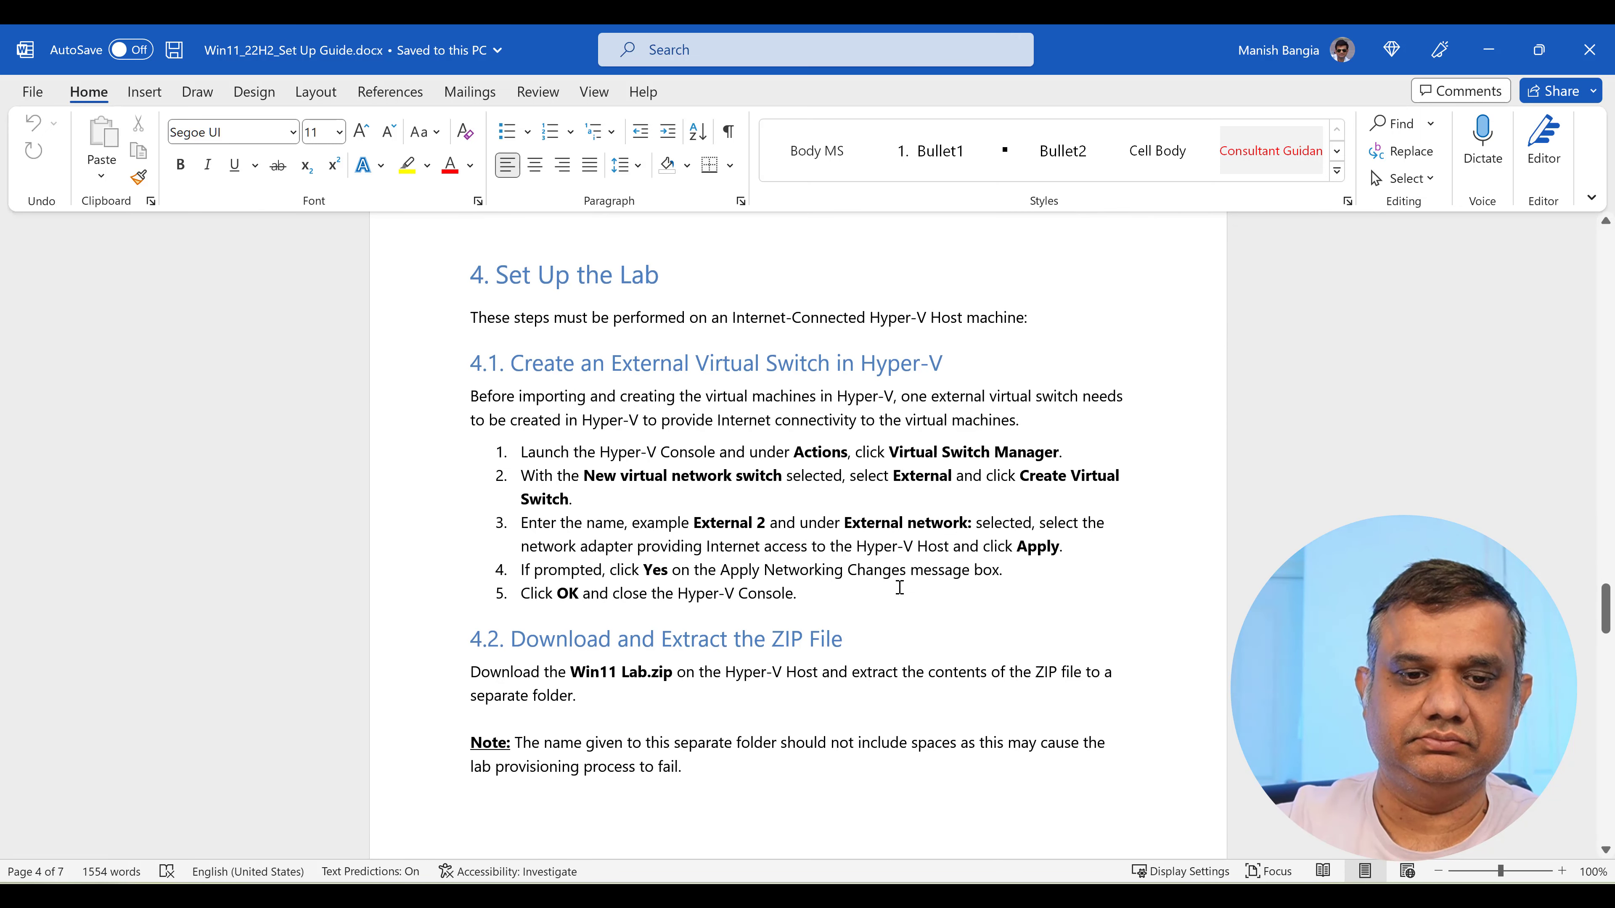
scroll(899, 587, "down", 20)
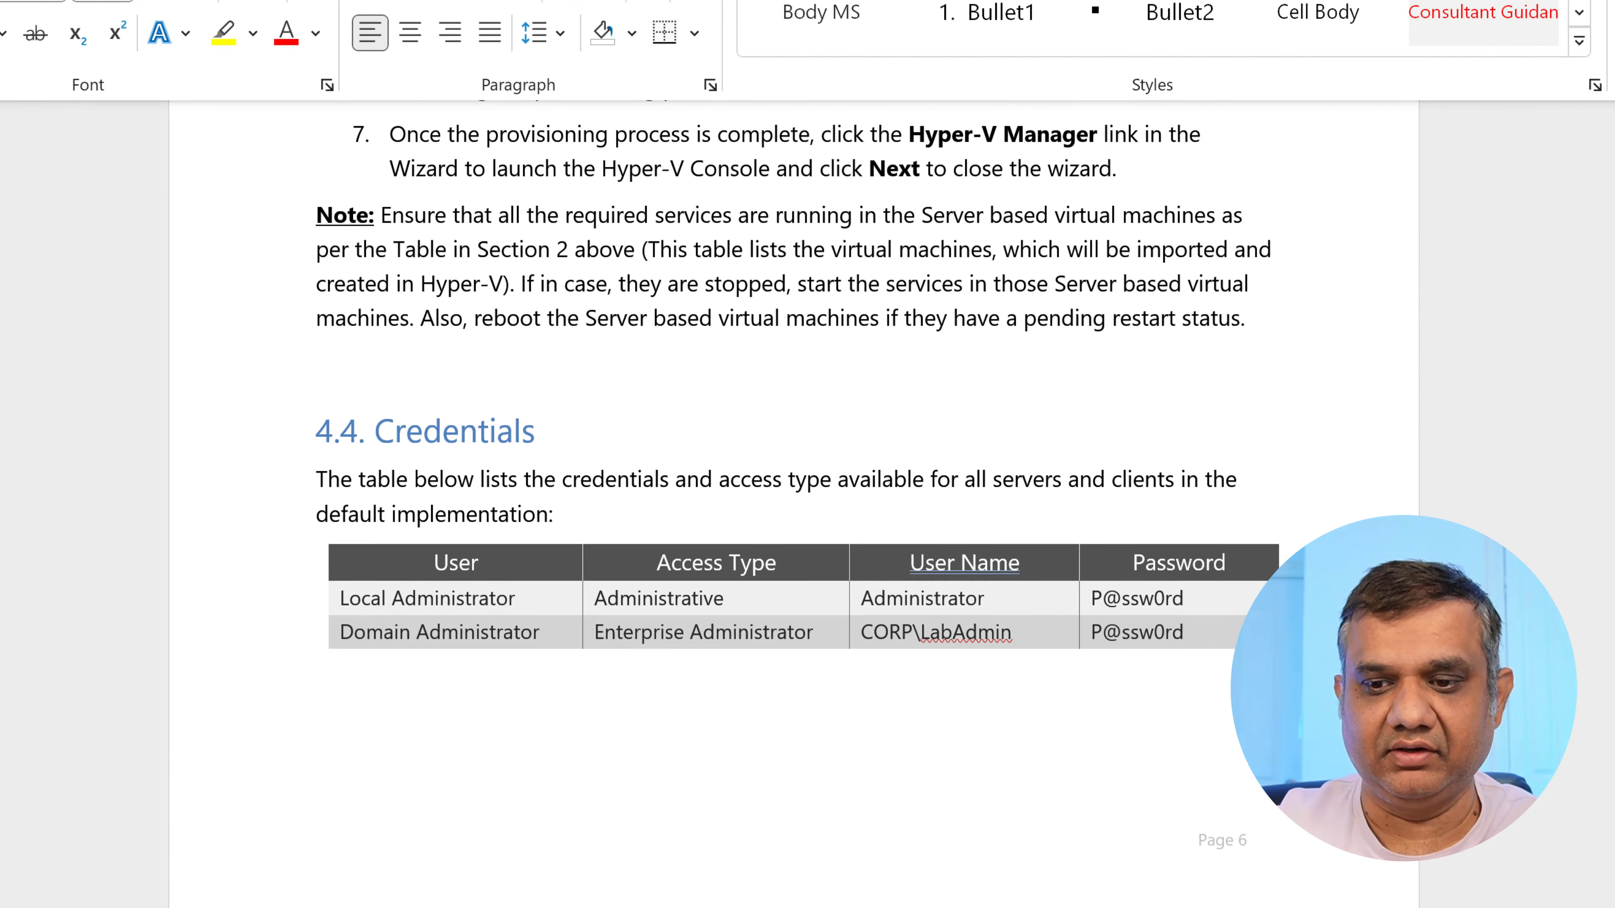
scroll(795, 509, "up", 2)
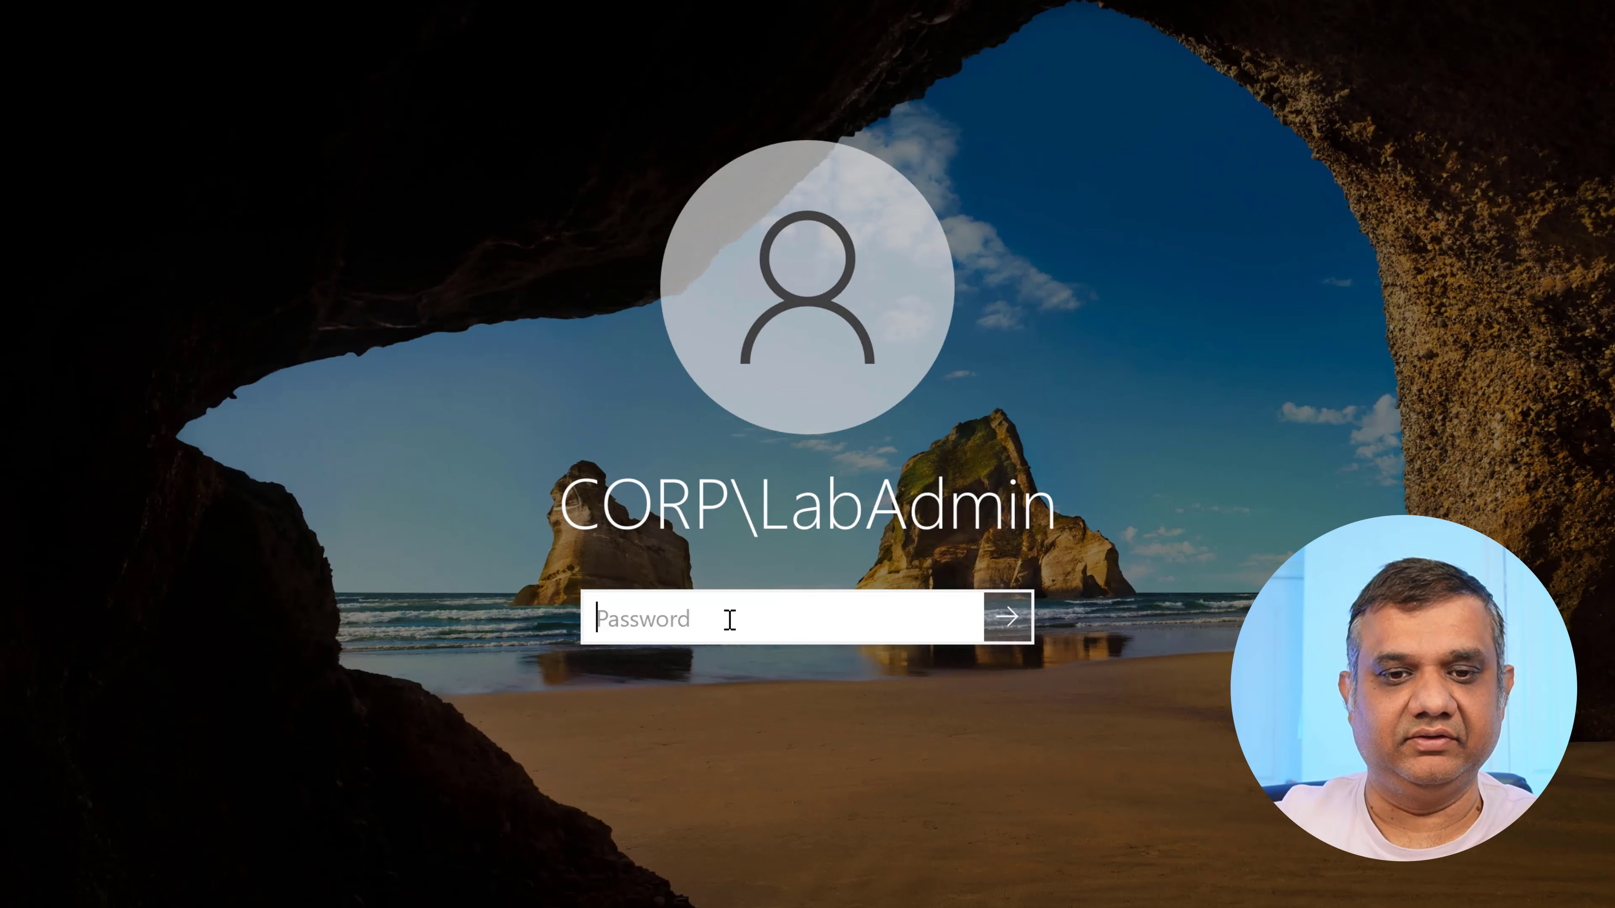
Sign in to HYD-CM1 with the domain administrator password and reach the desktop.
type("Pa$$w0rd")
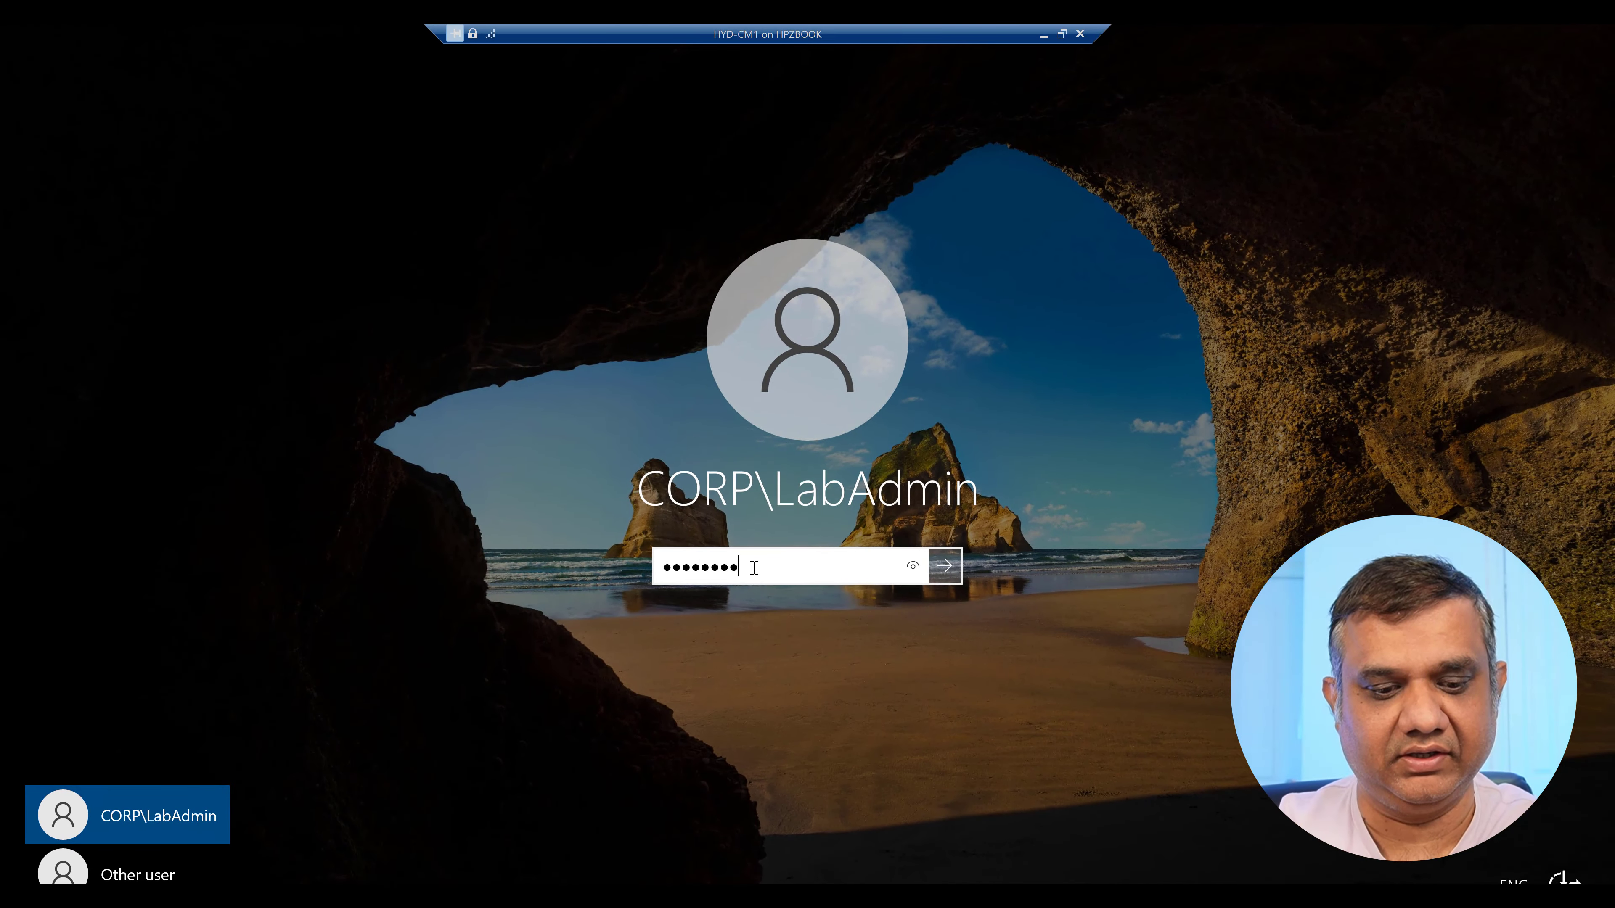
key("Return")
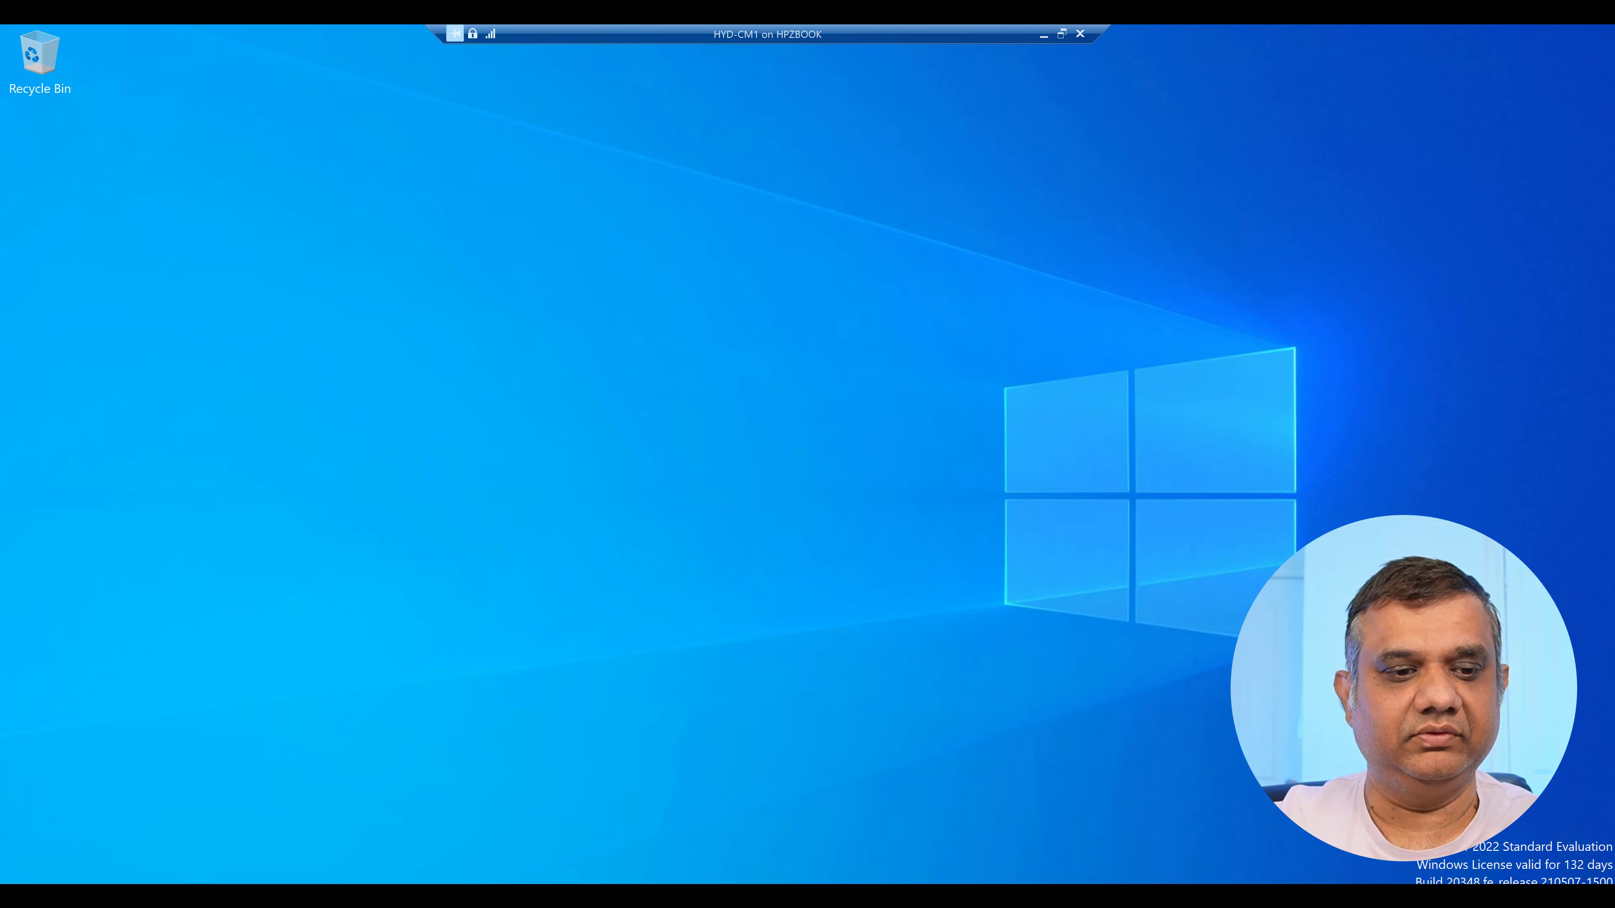
key("super")
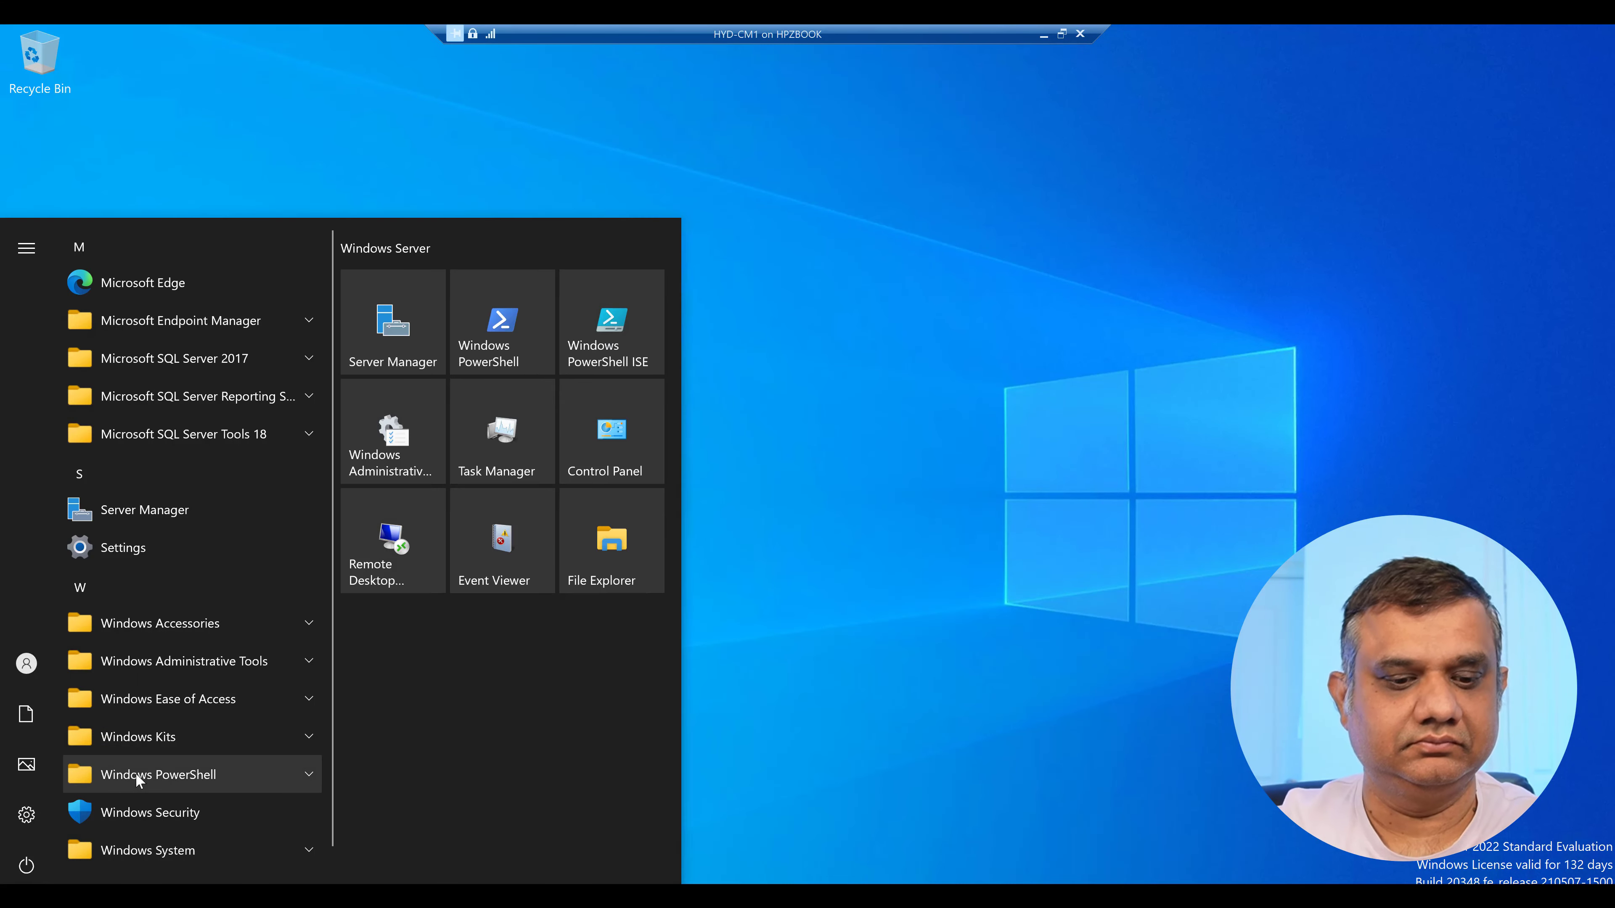
key("Escape")
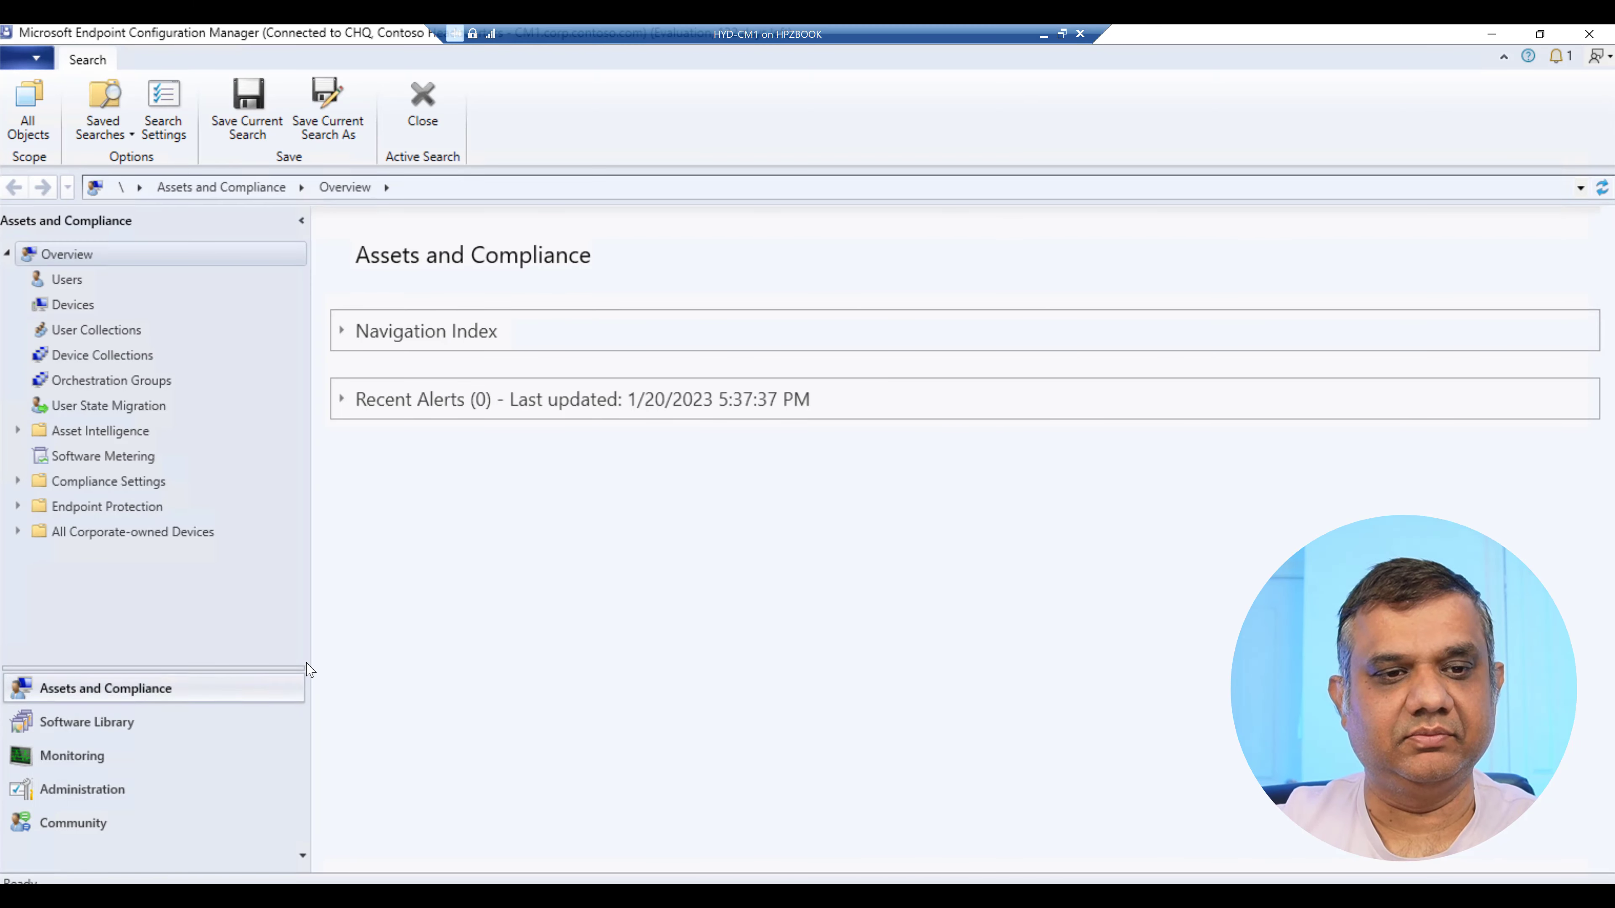
Browse the Software Library, Administration and Monitoring workspaces, then open Win11_22H2_Lab Guide.docx.
left_click(114, 730)
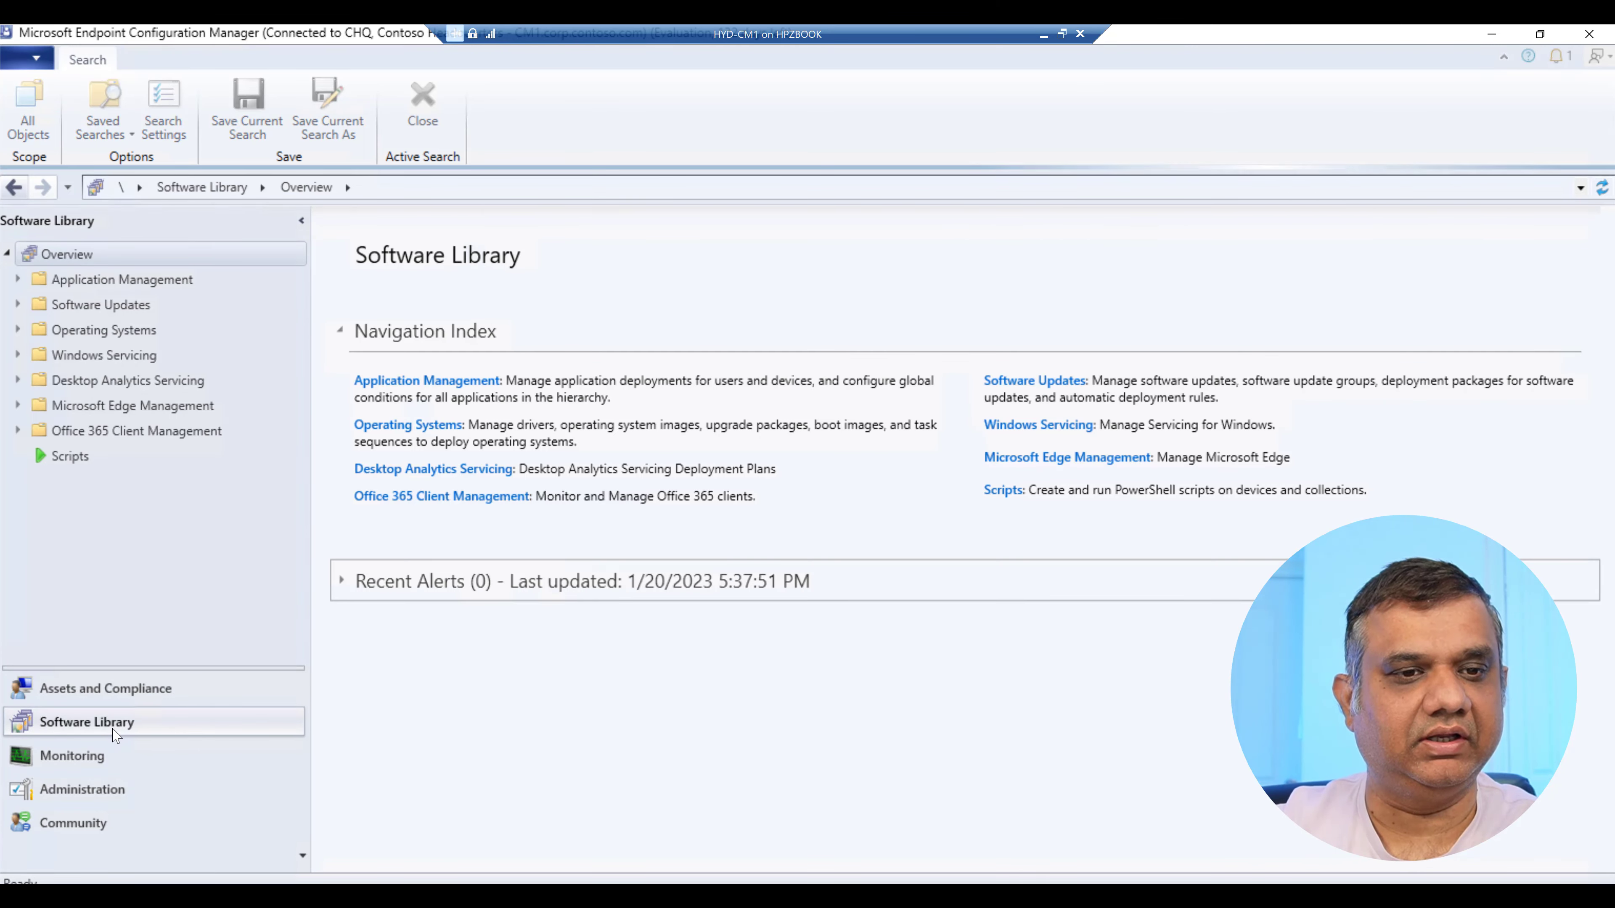
left_click(86, 794)
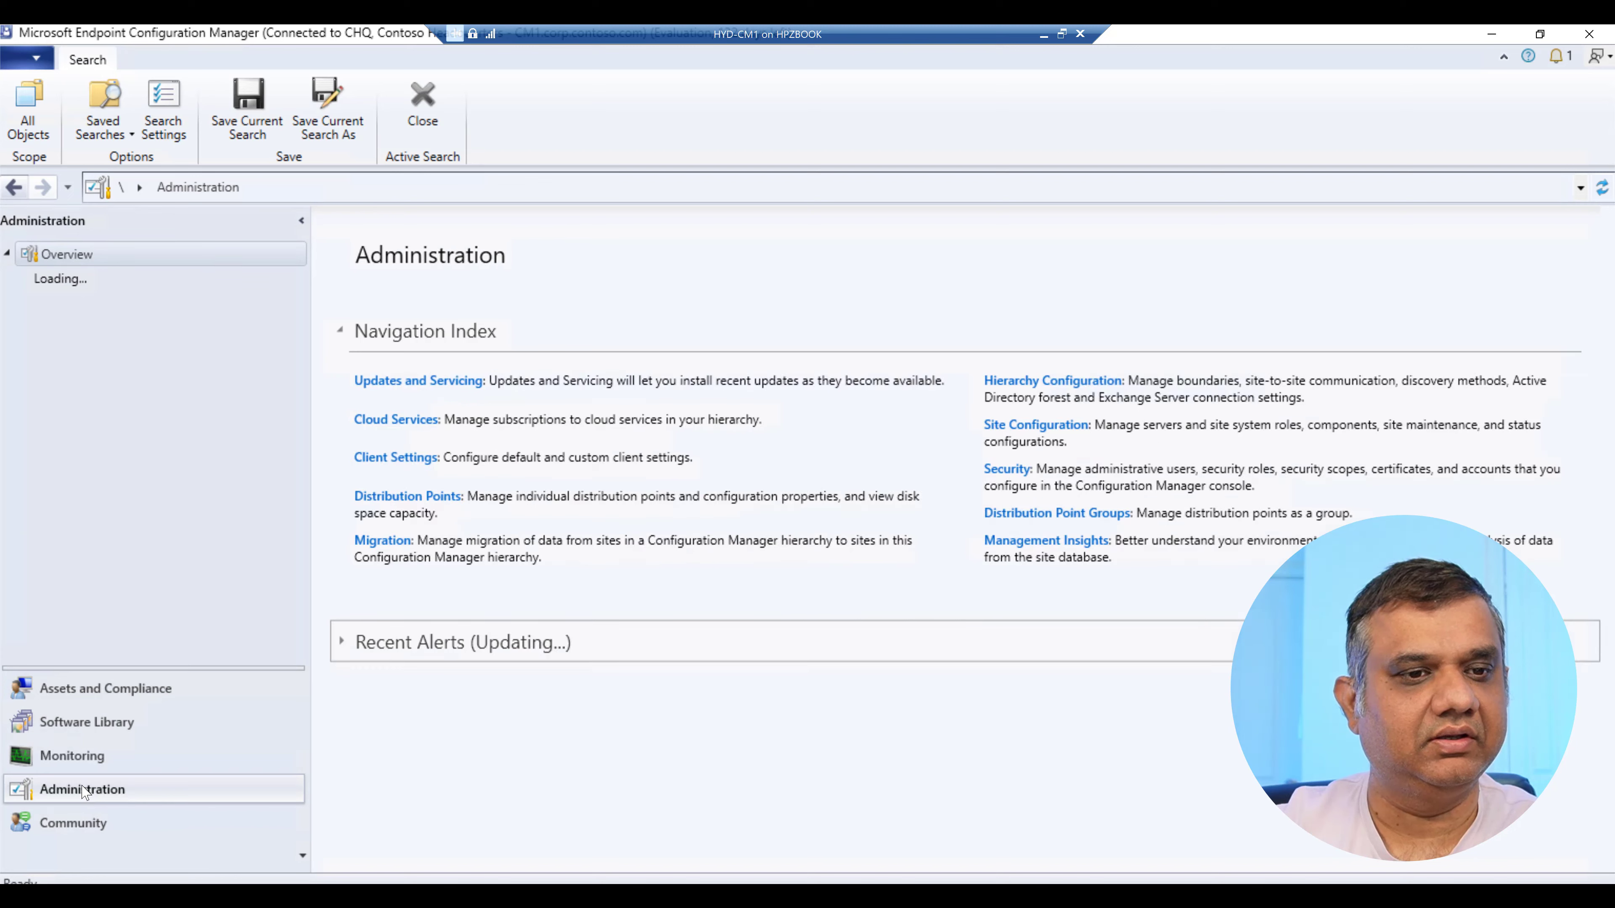
left_click(74, 757)
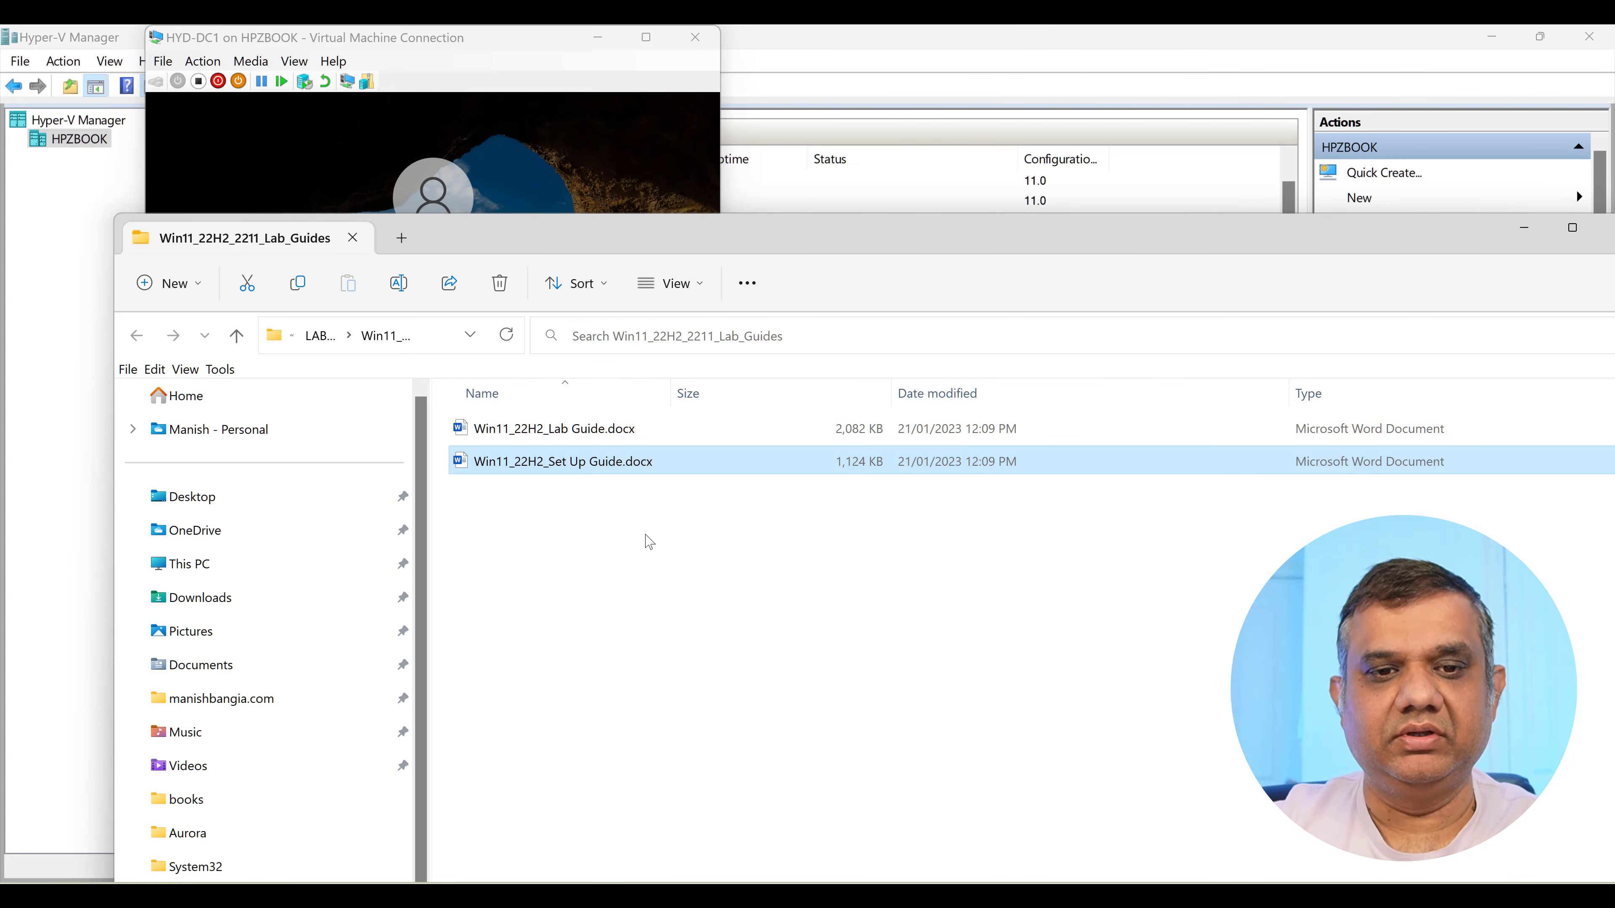
left_click(568, 436)
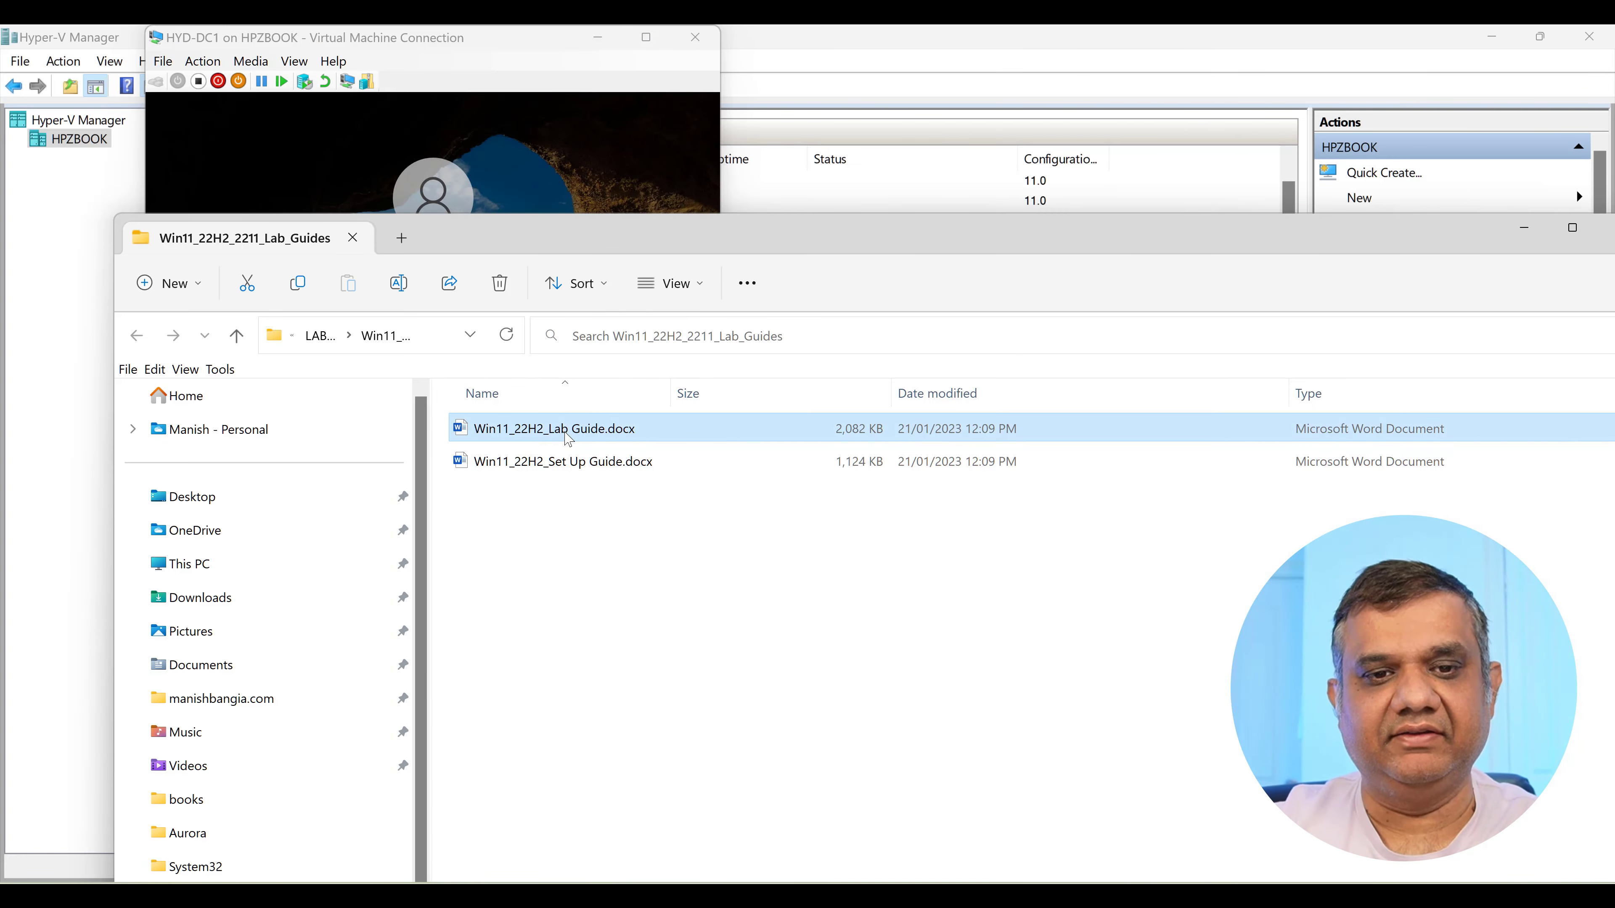
double_click(568, 435)
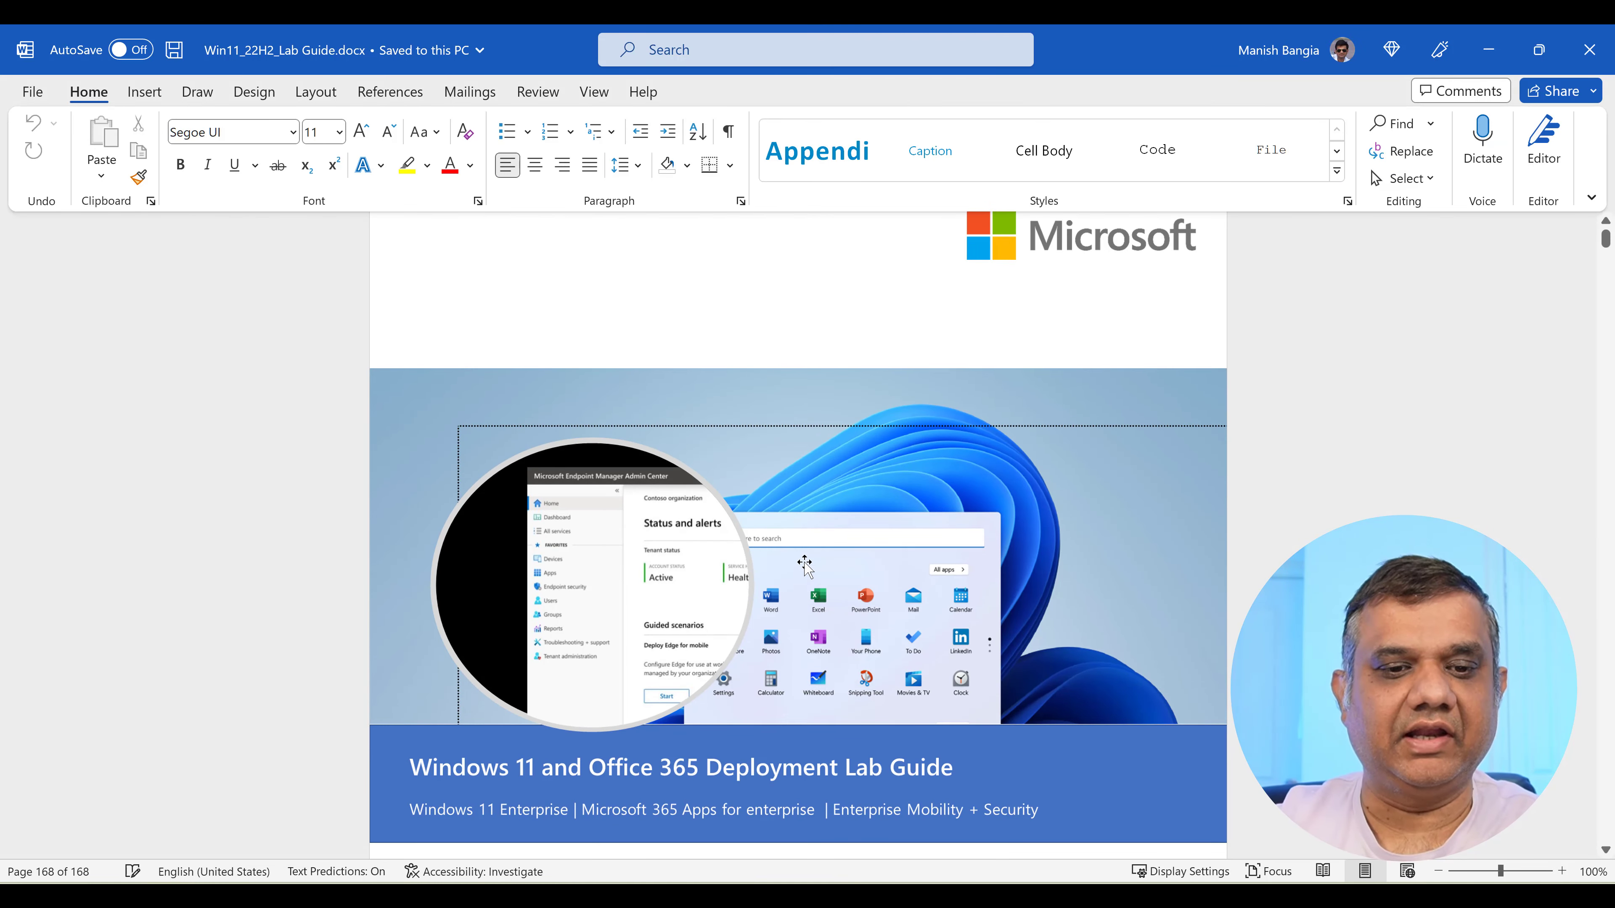
Scroll the lab guide from its cover page through the Table of Contents to section 9.
scroll(805, 565, "down", 4)
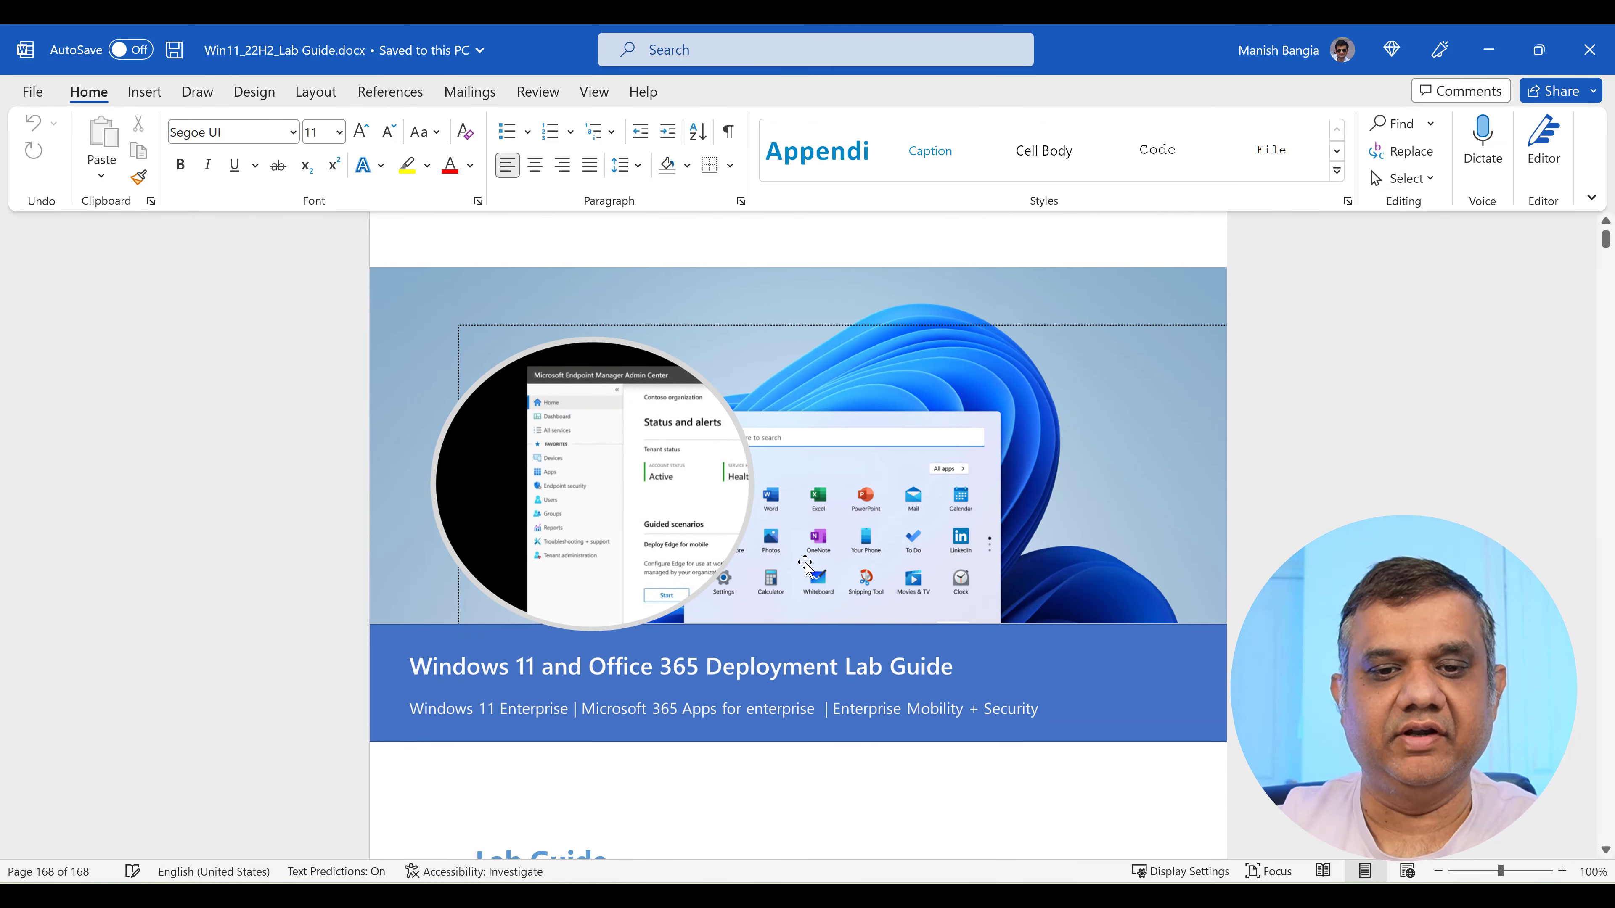
scroll(805, 565, "down", 5)
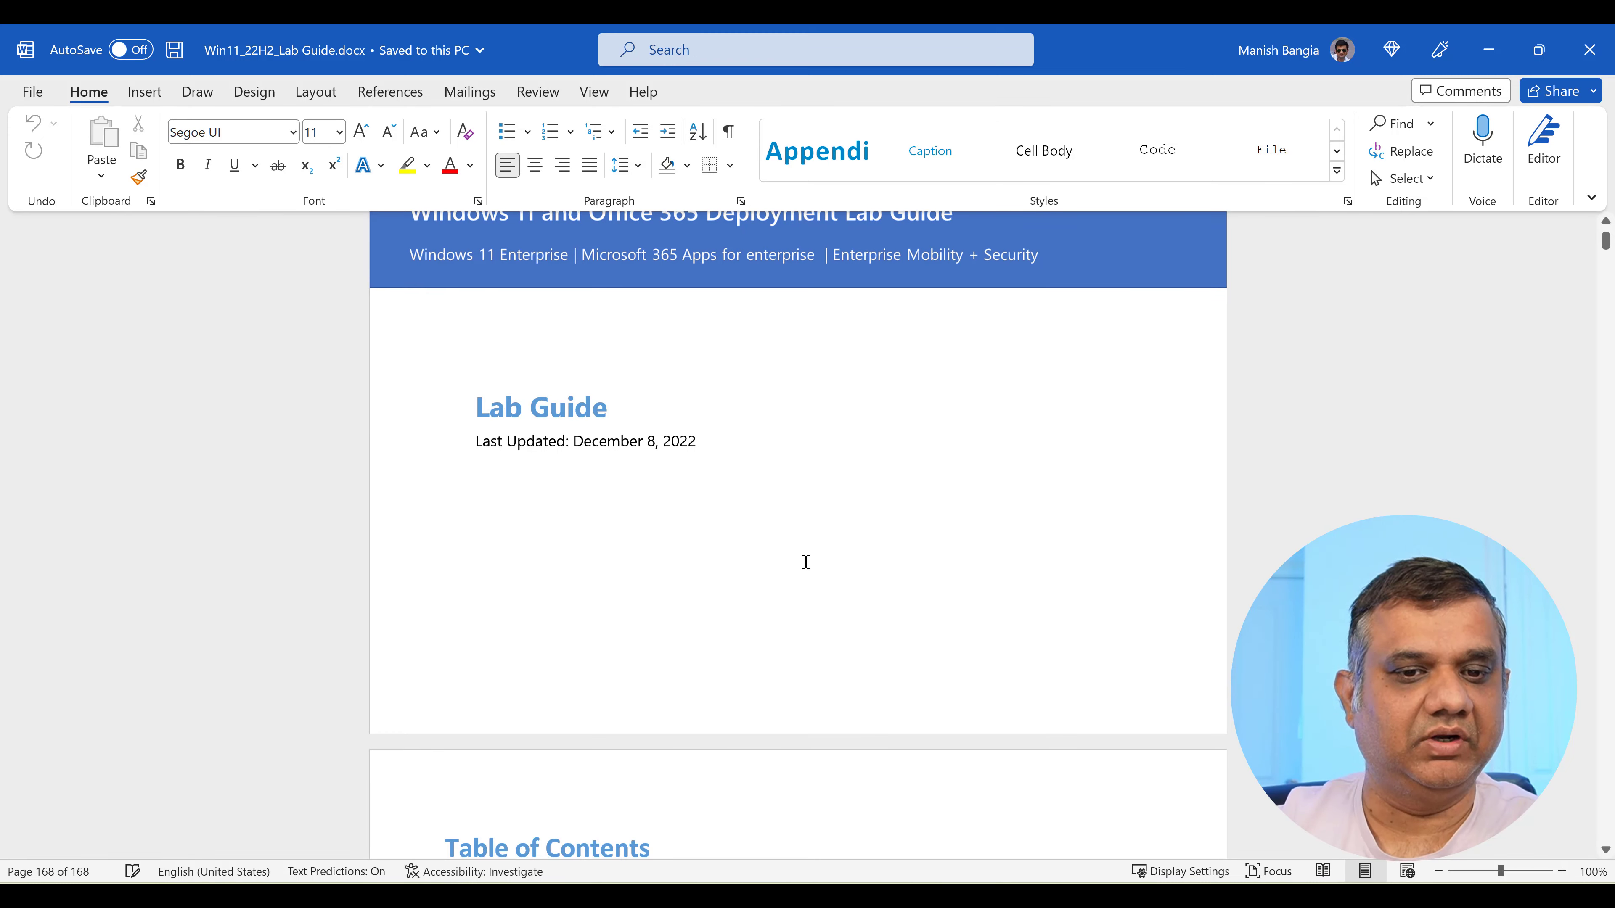
scroll(806, 562, "down", 10)
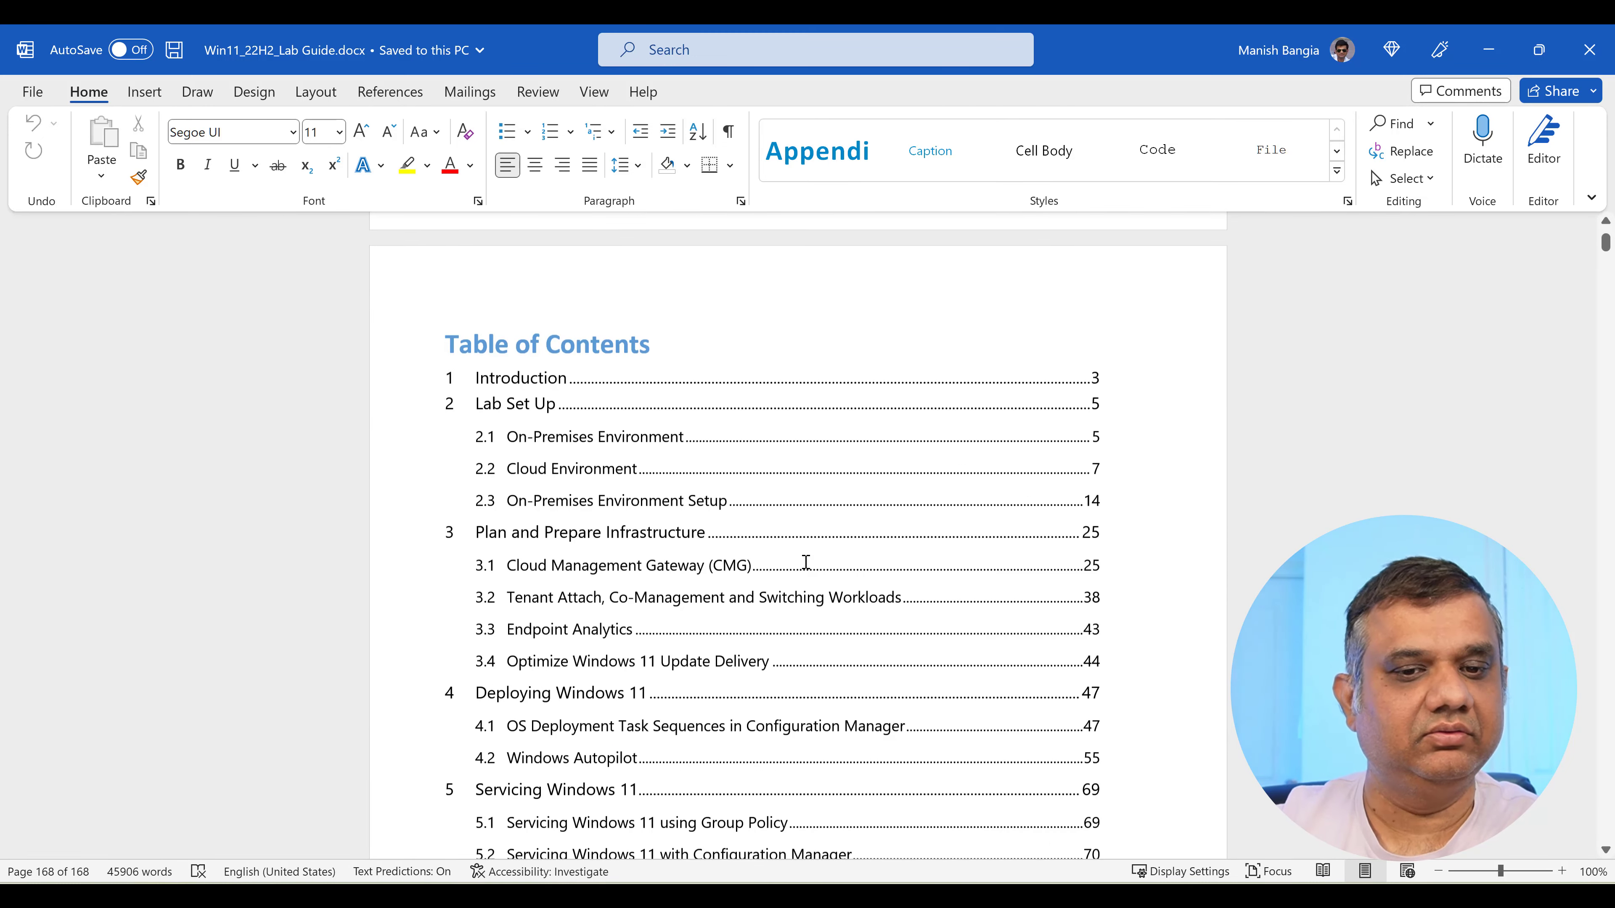
scroll(806, 562, "down", 1)
scroll(806, 561, "up", 1)
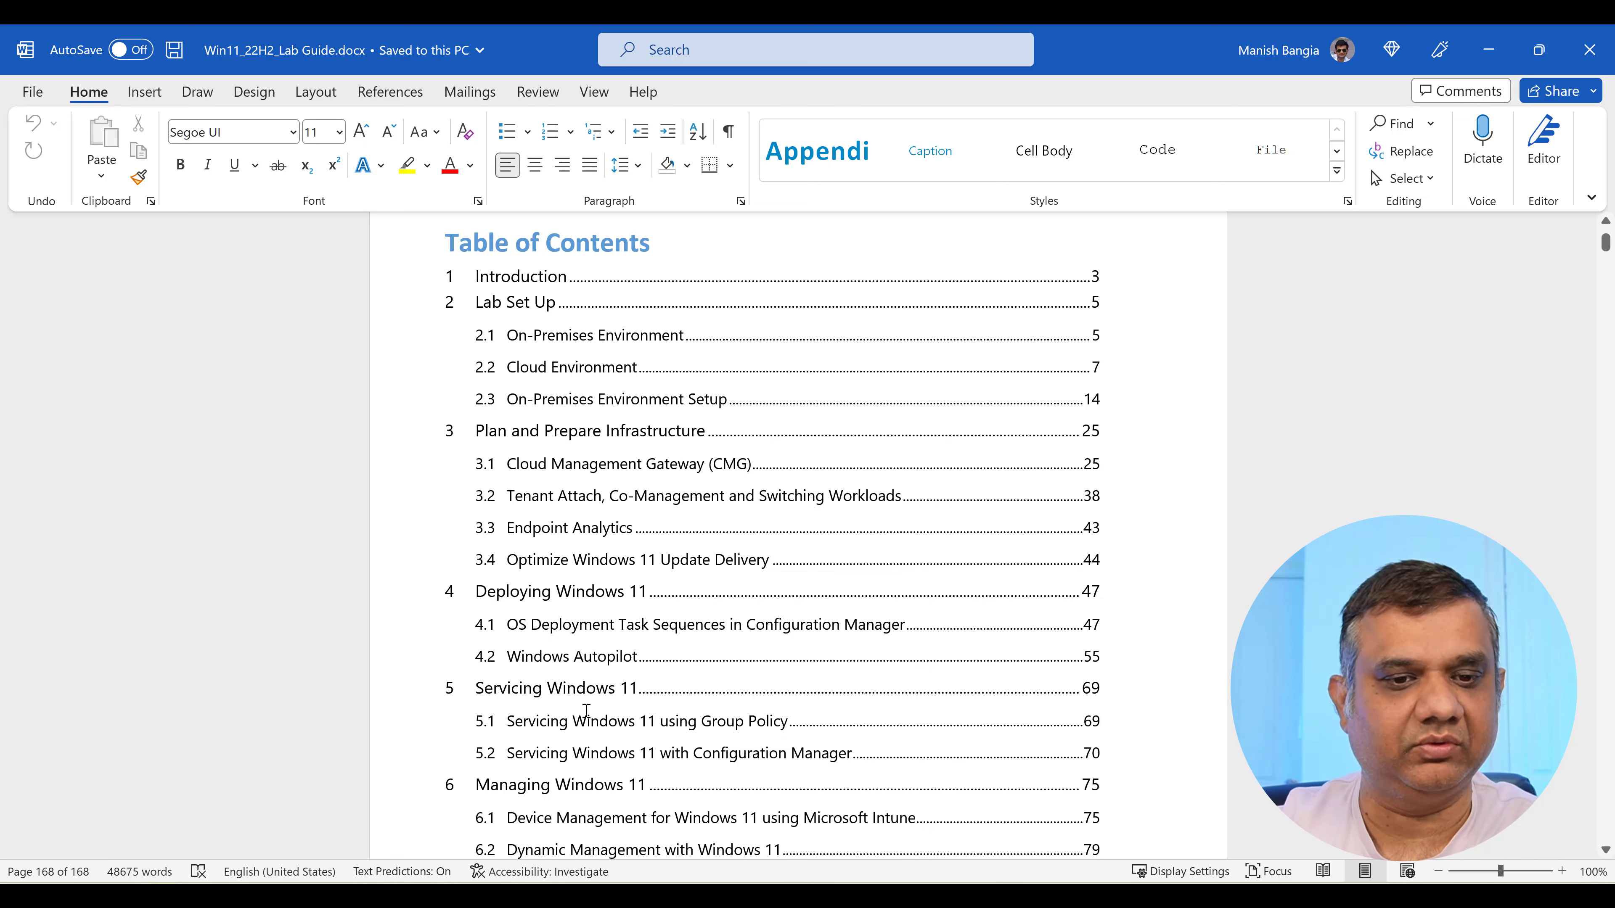
scroll(777, 711, "down", 3)
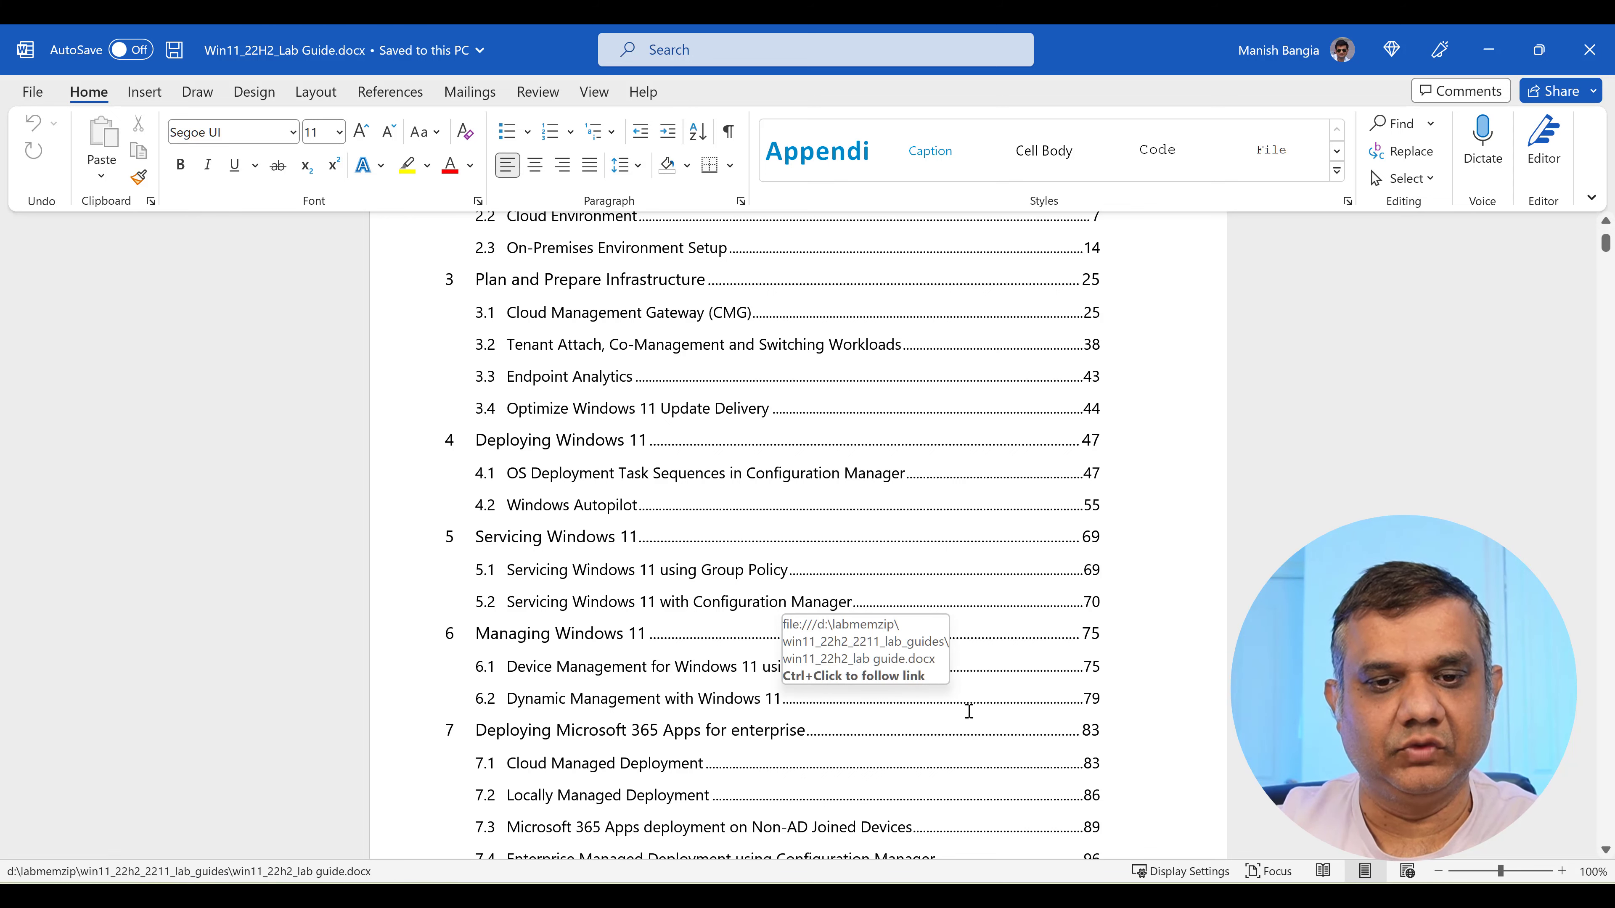
scroll(985, 701, "down", 5)
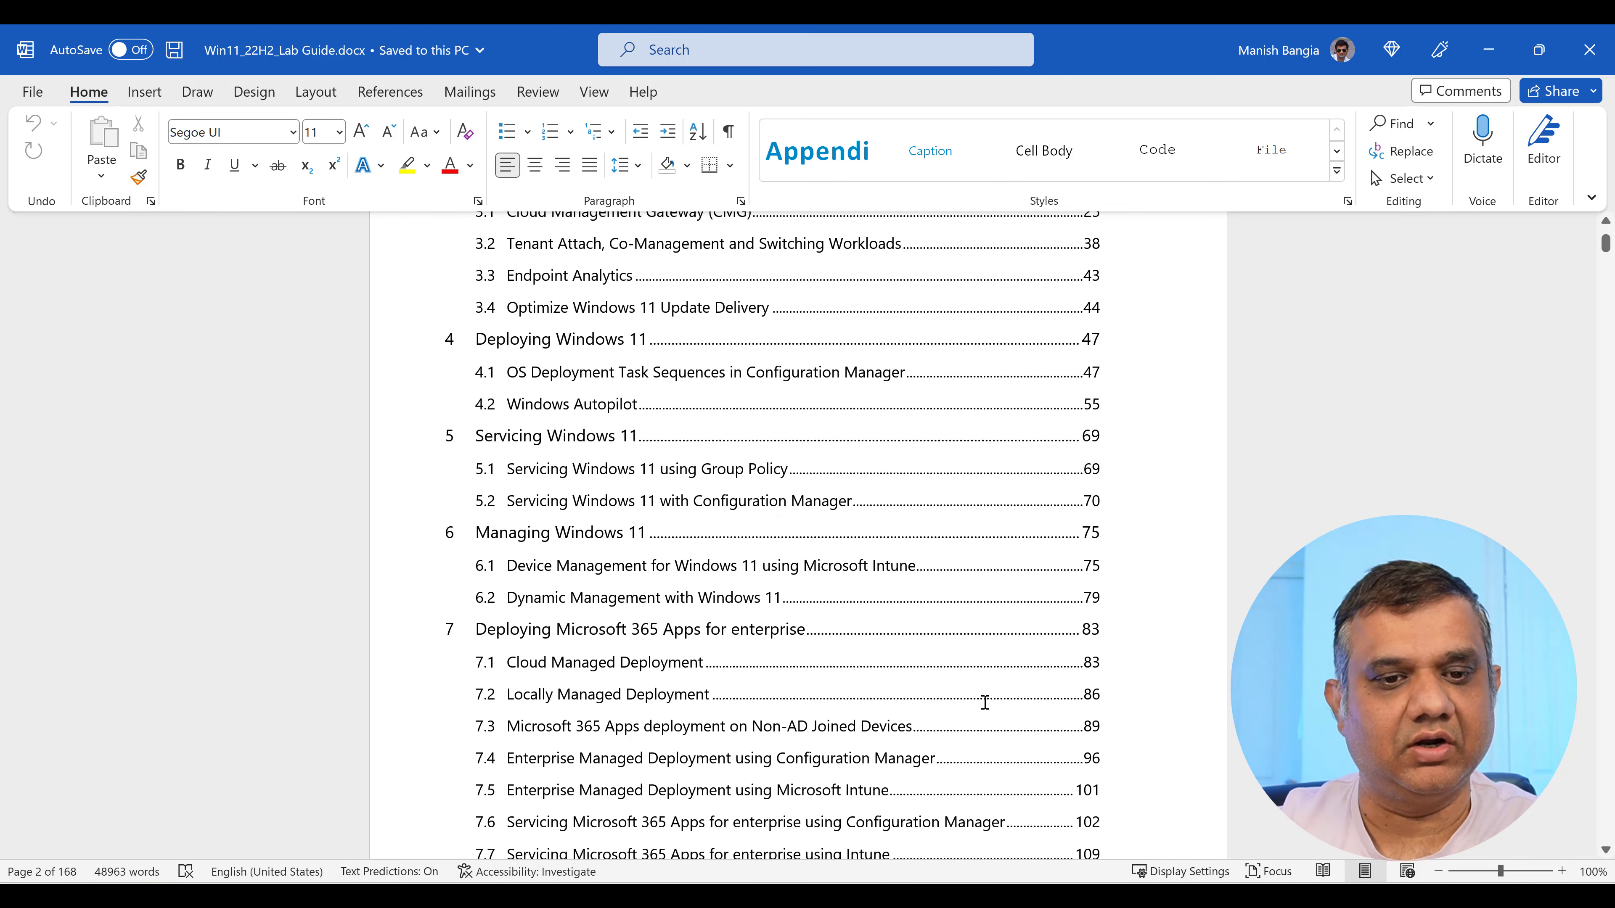
scroll(985, 702, "down", 10)
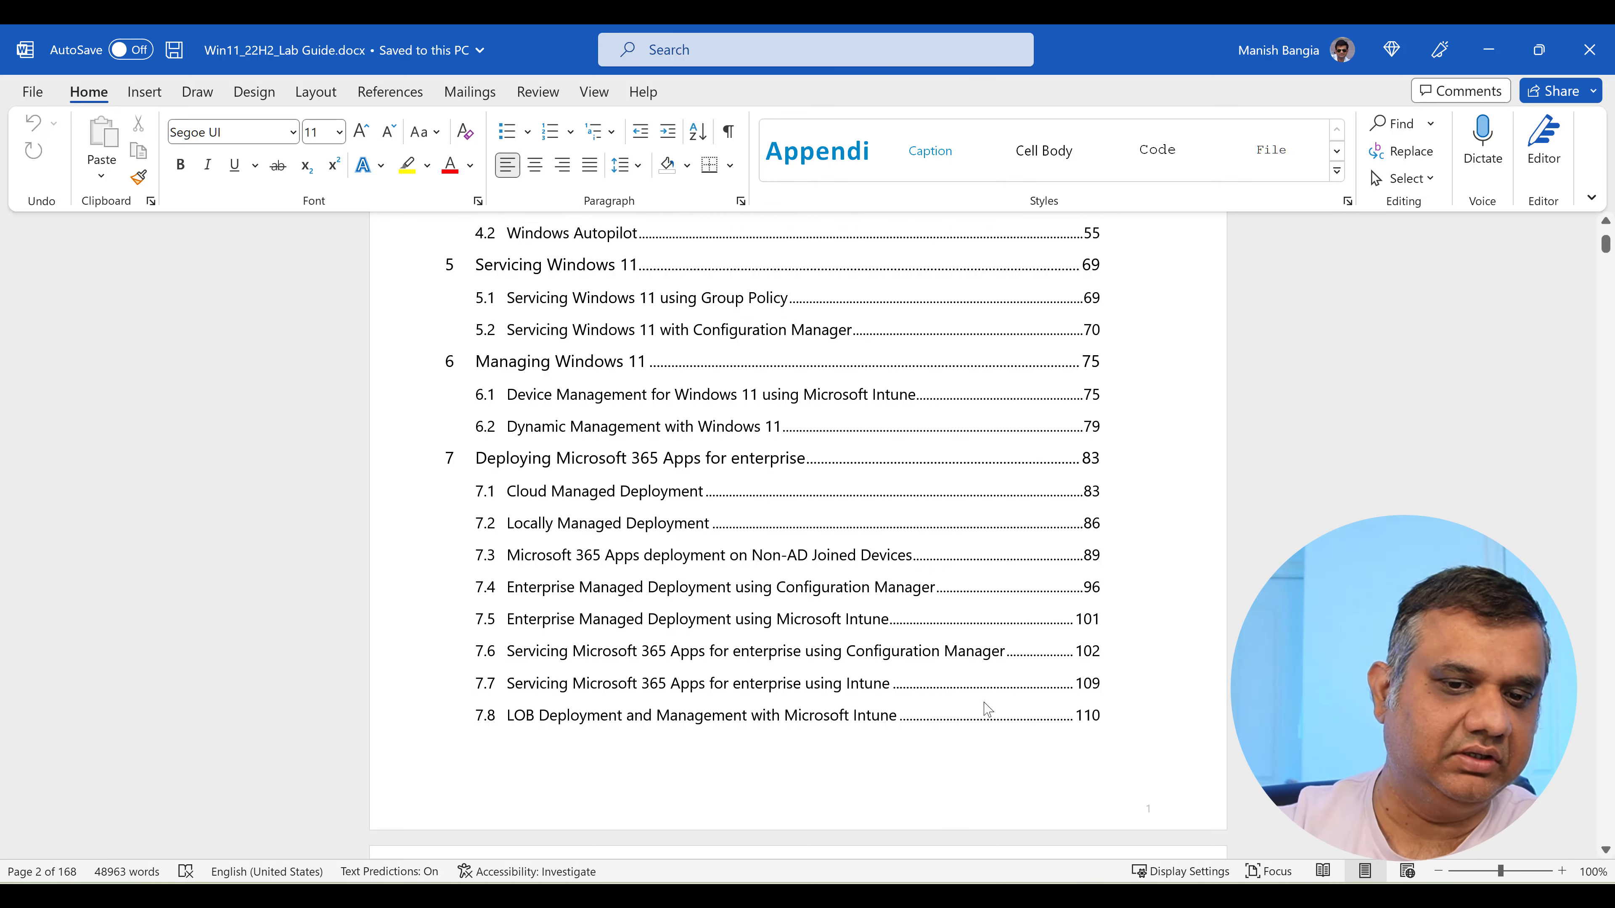
scroll(985, 702, "down", 5)
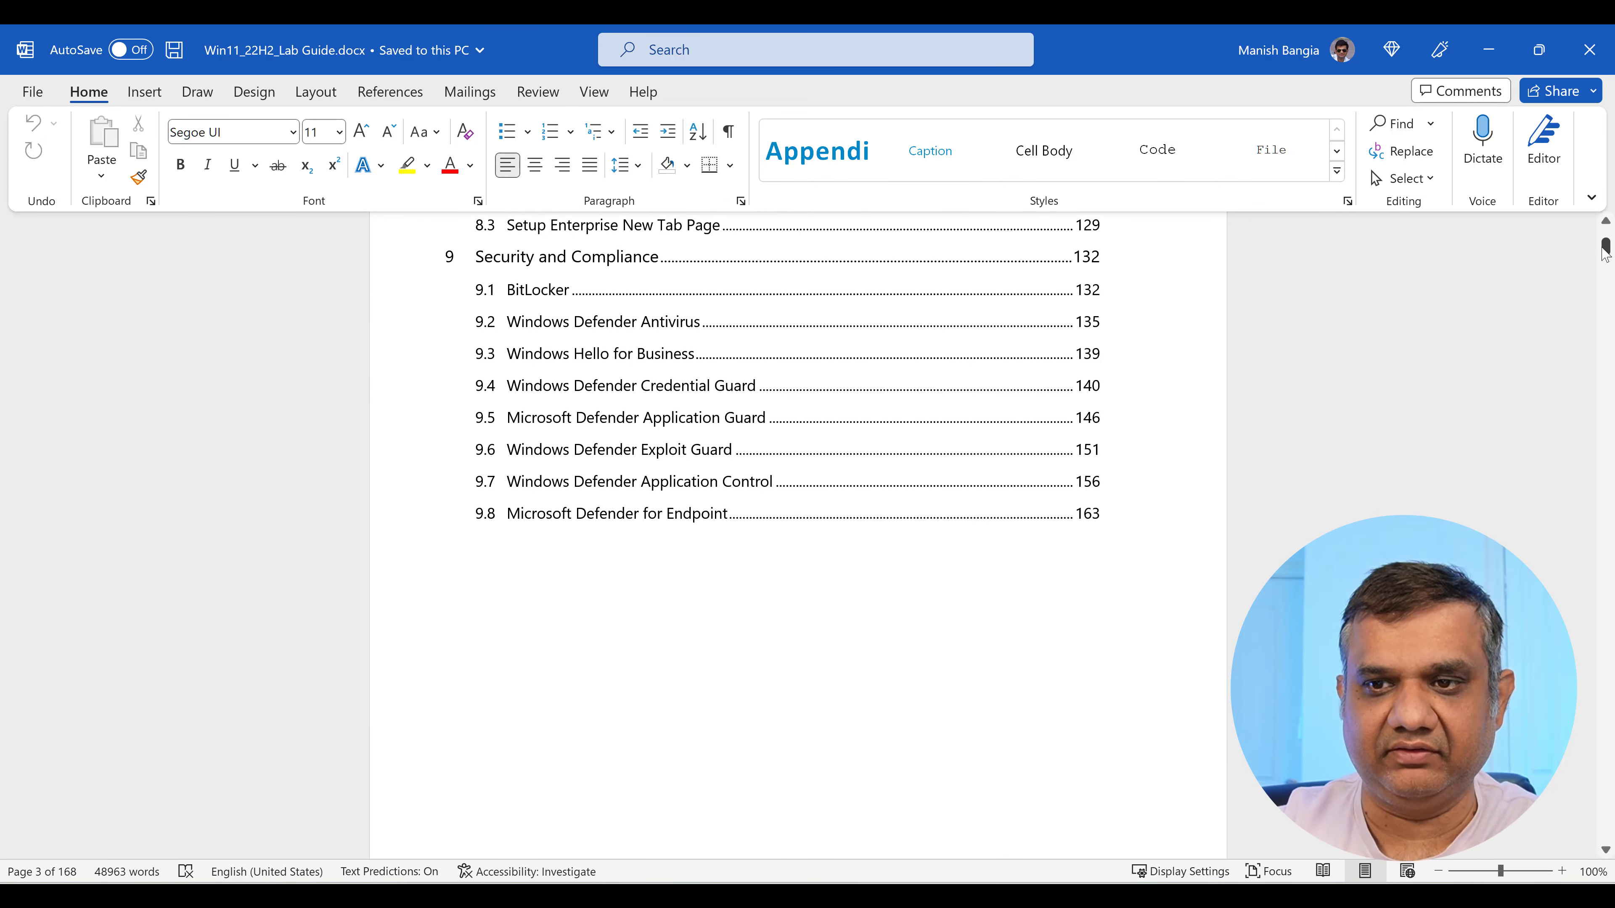
left_click_drag(1606, 254, 1593, 324)
Scroll through section 2.3.4 Prepare Configuration Manager to steps 60–65 on Client Push Installation.
scroll(906, 566, "up", 15)
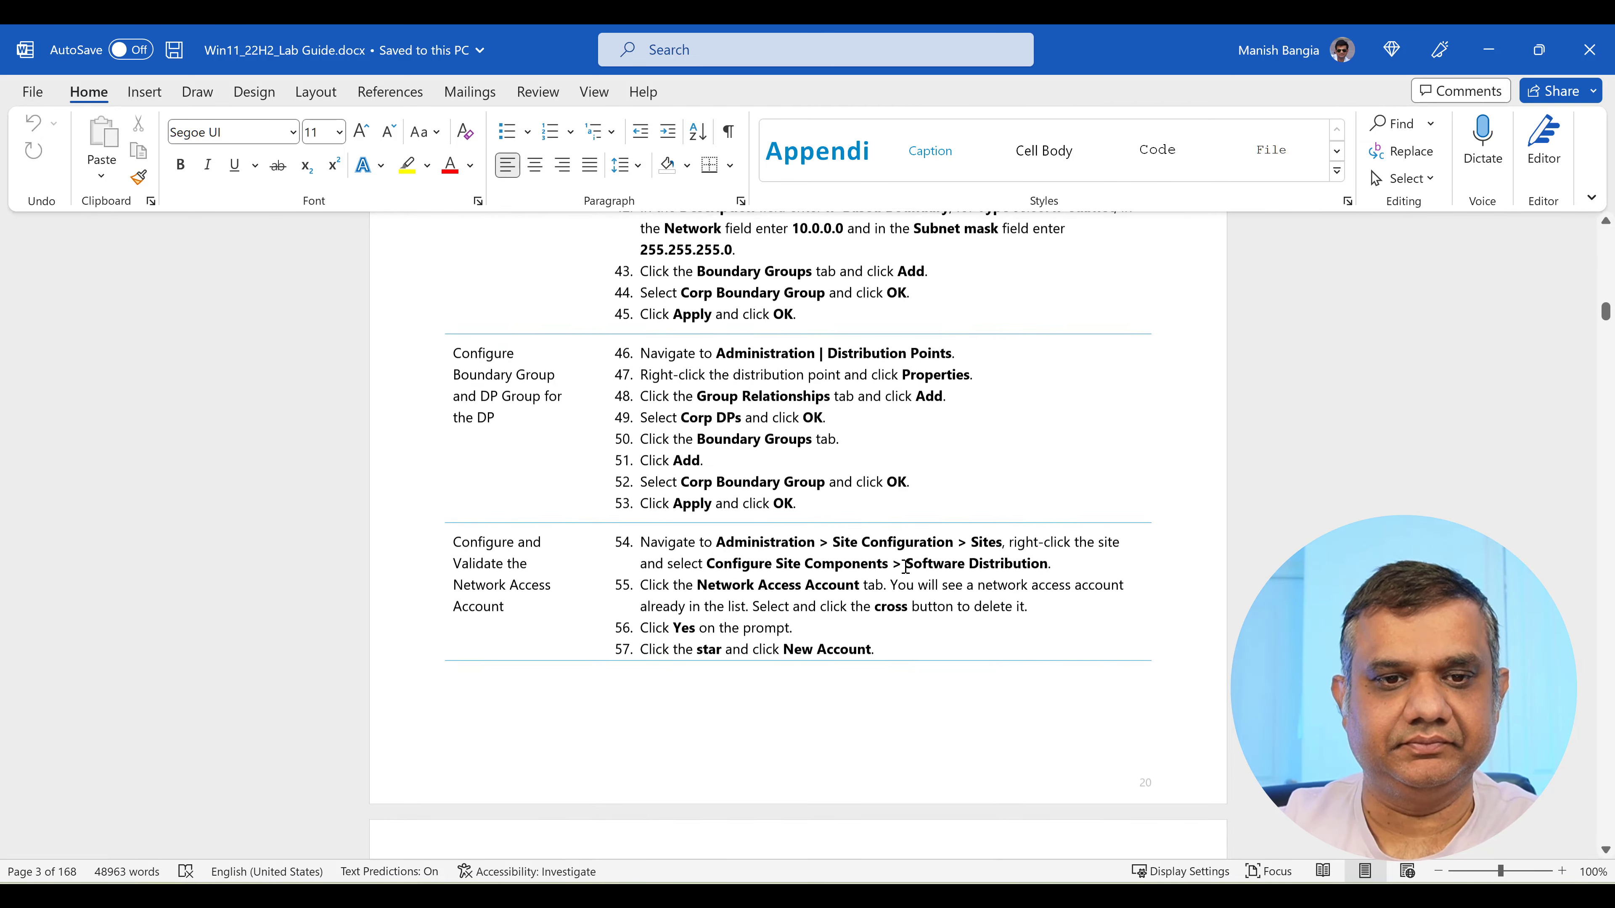
scroll(907, 573, "up", 10)
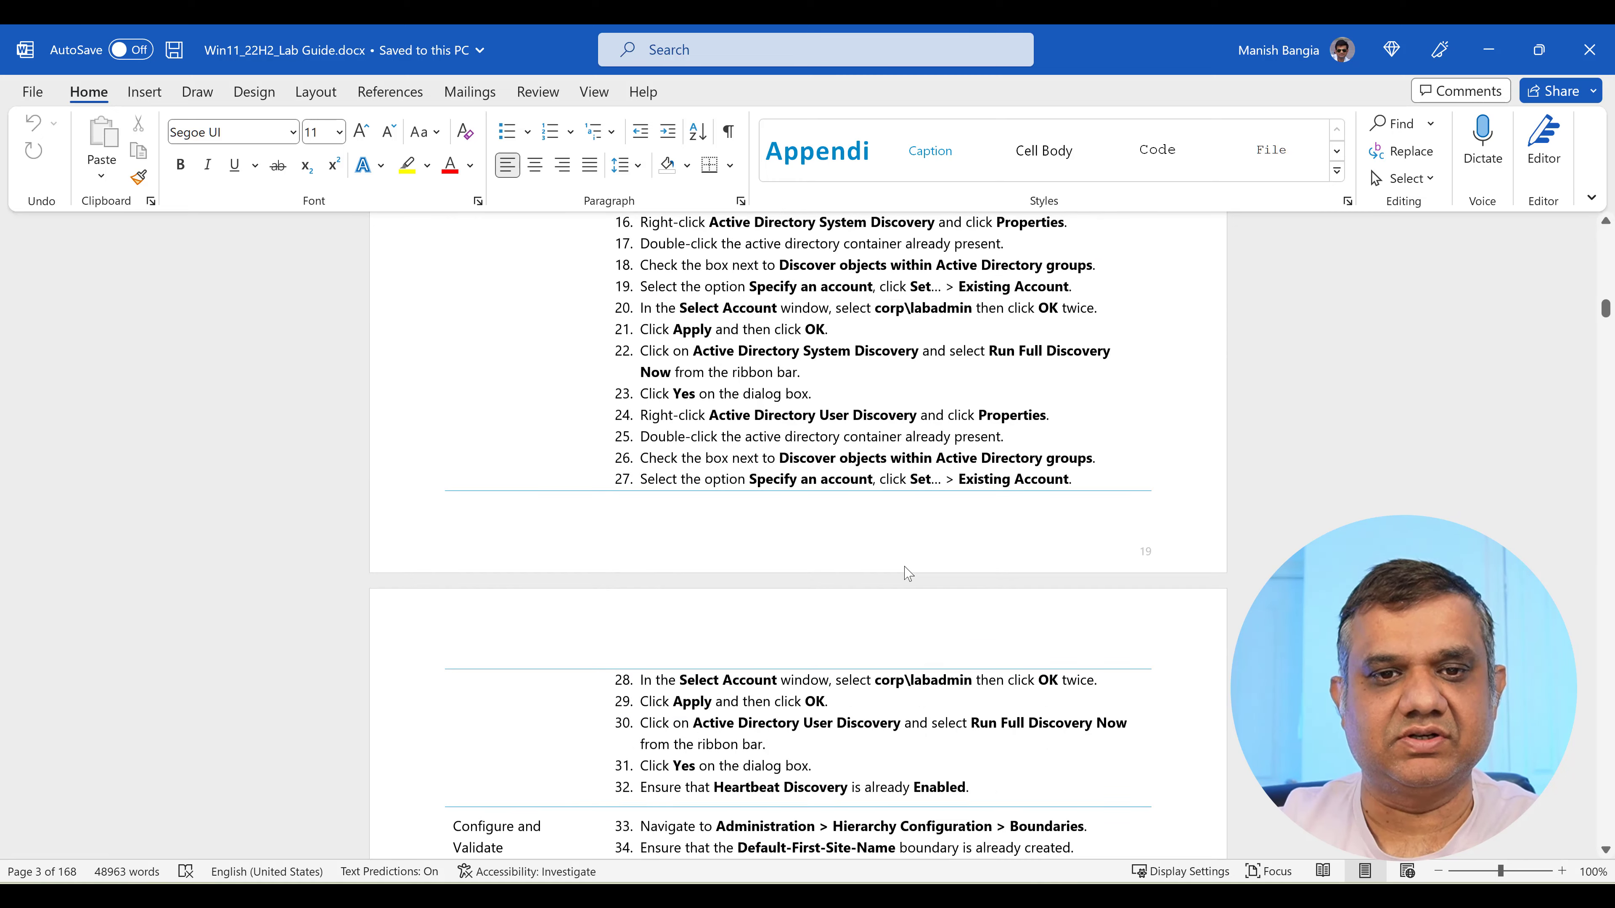
scroll(906, 566, "up", 10)
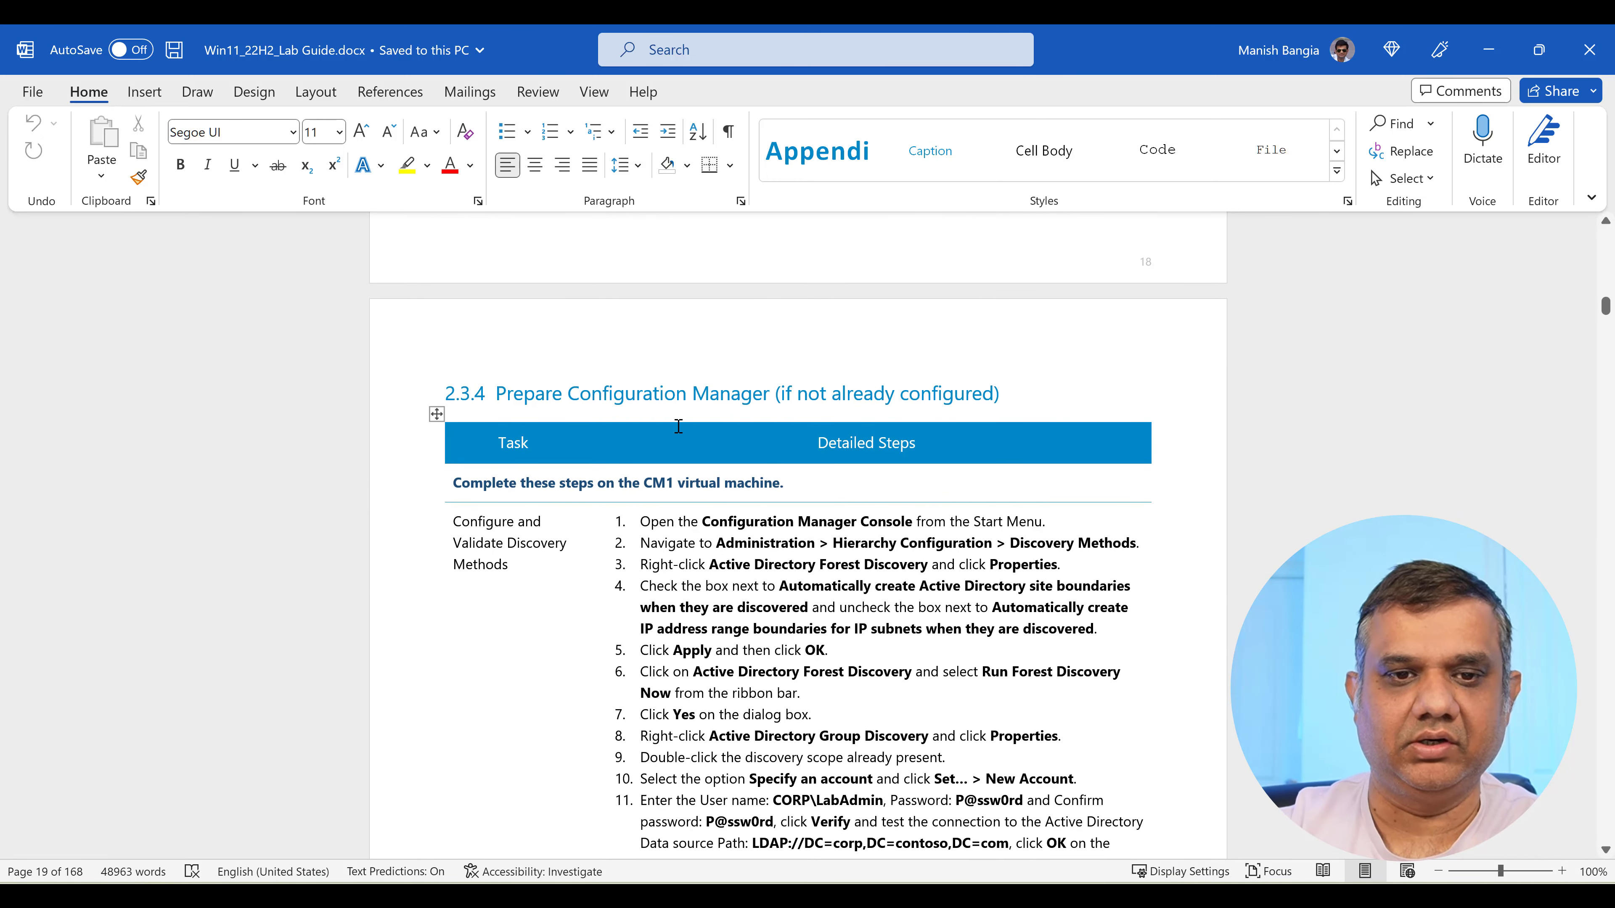
scroll(849, 617, "down", 10)
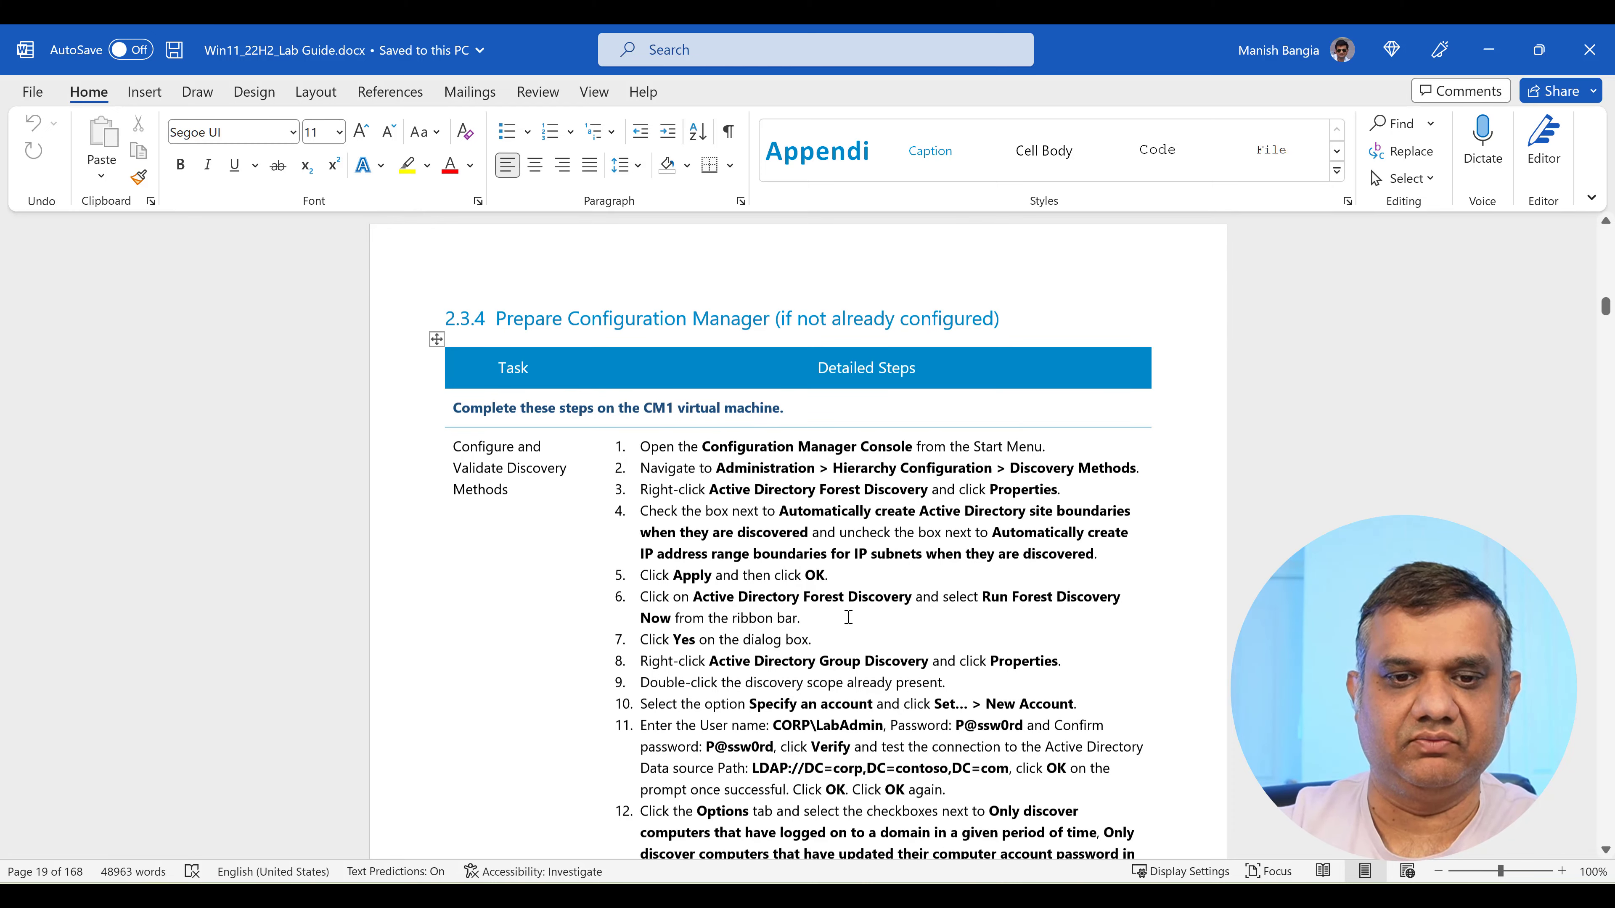
scroll(848, 617, "down", 10)
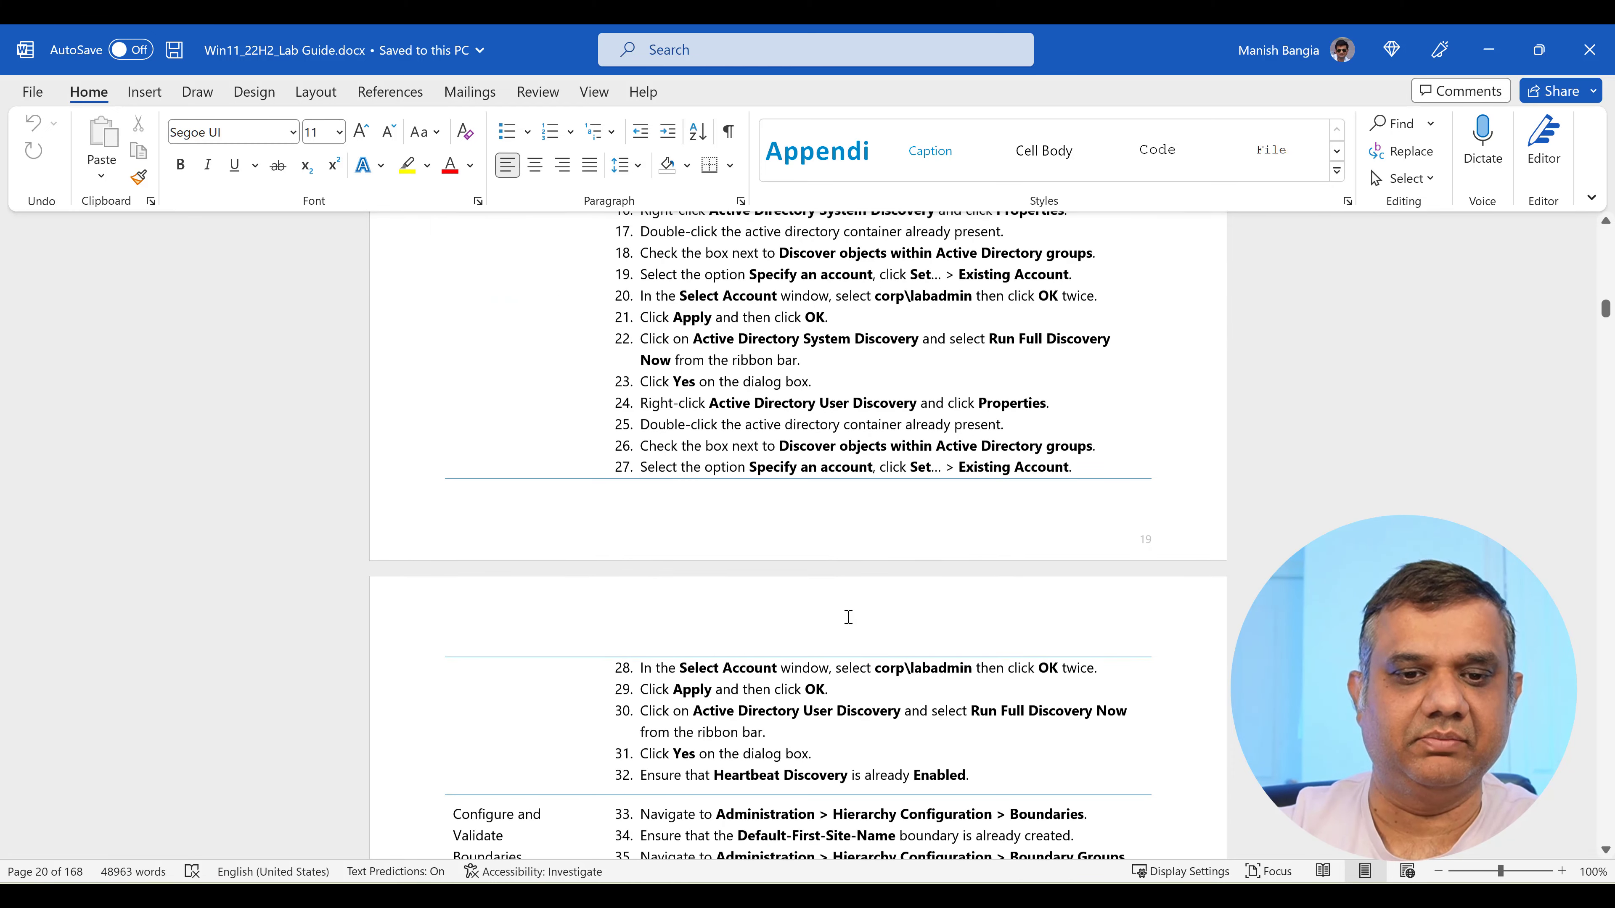
scroll(848, 616, "down", 11)
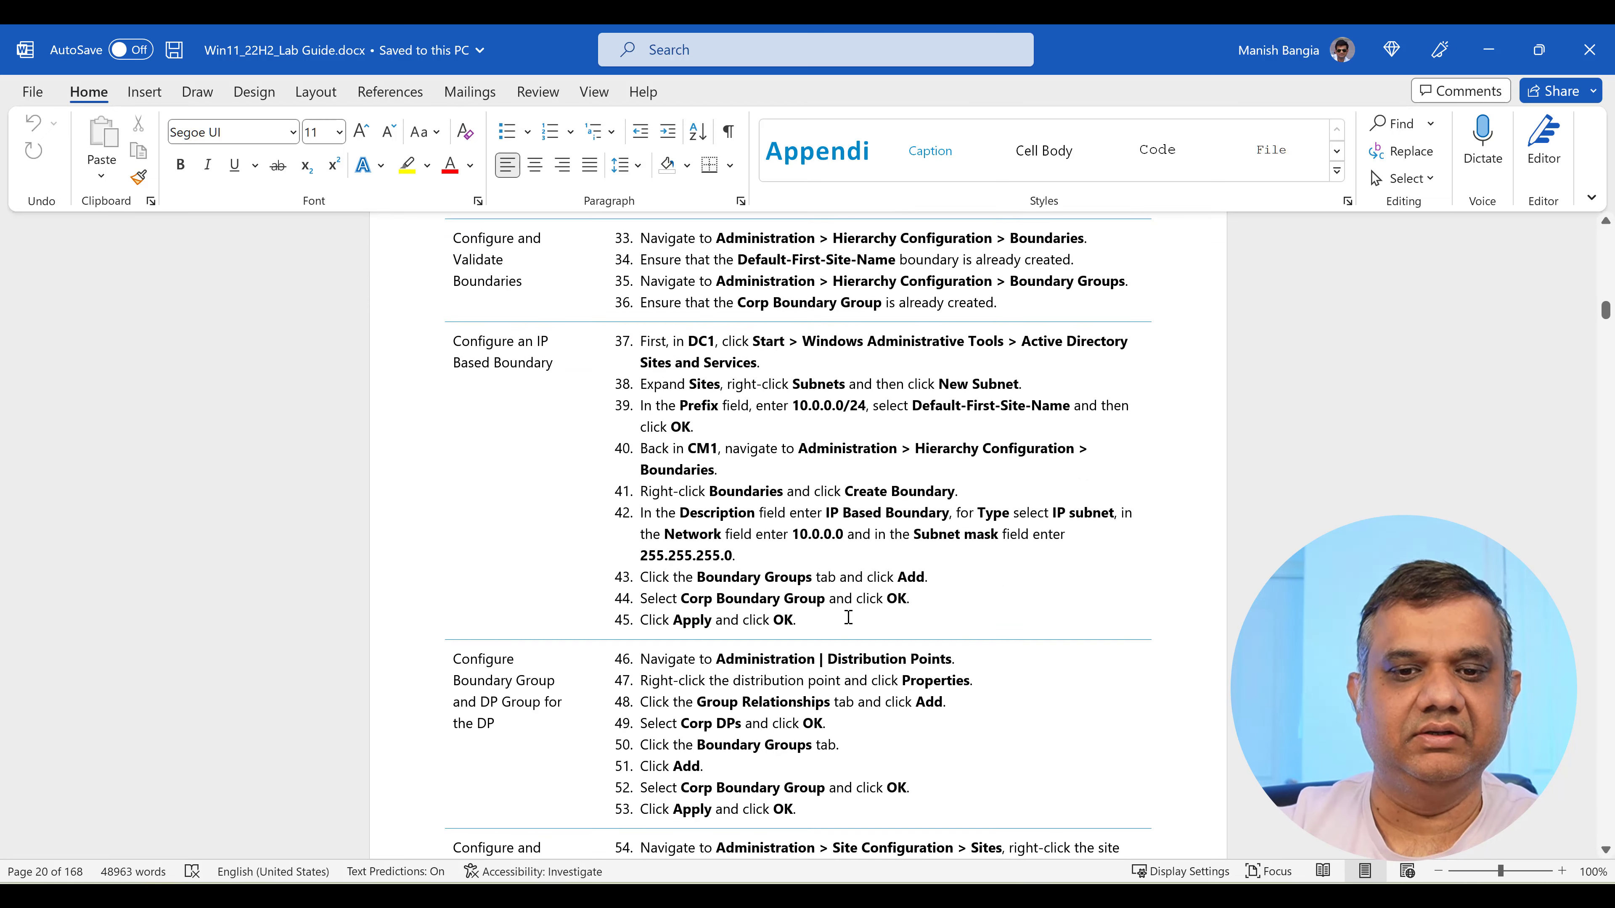
scroll(848, 616, "down", 7)
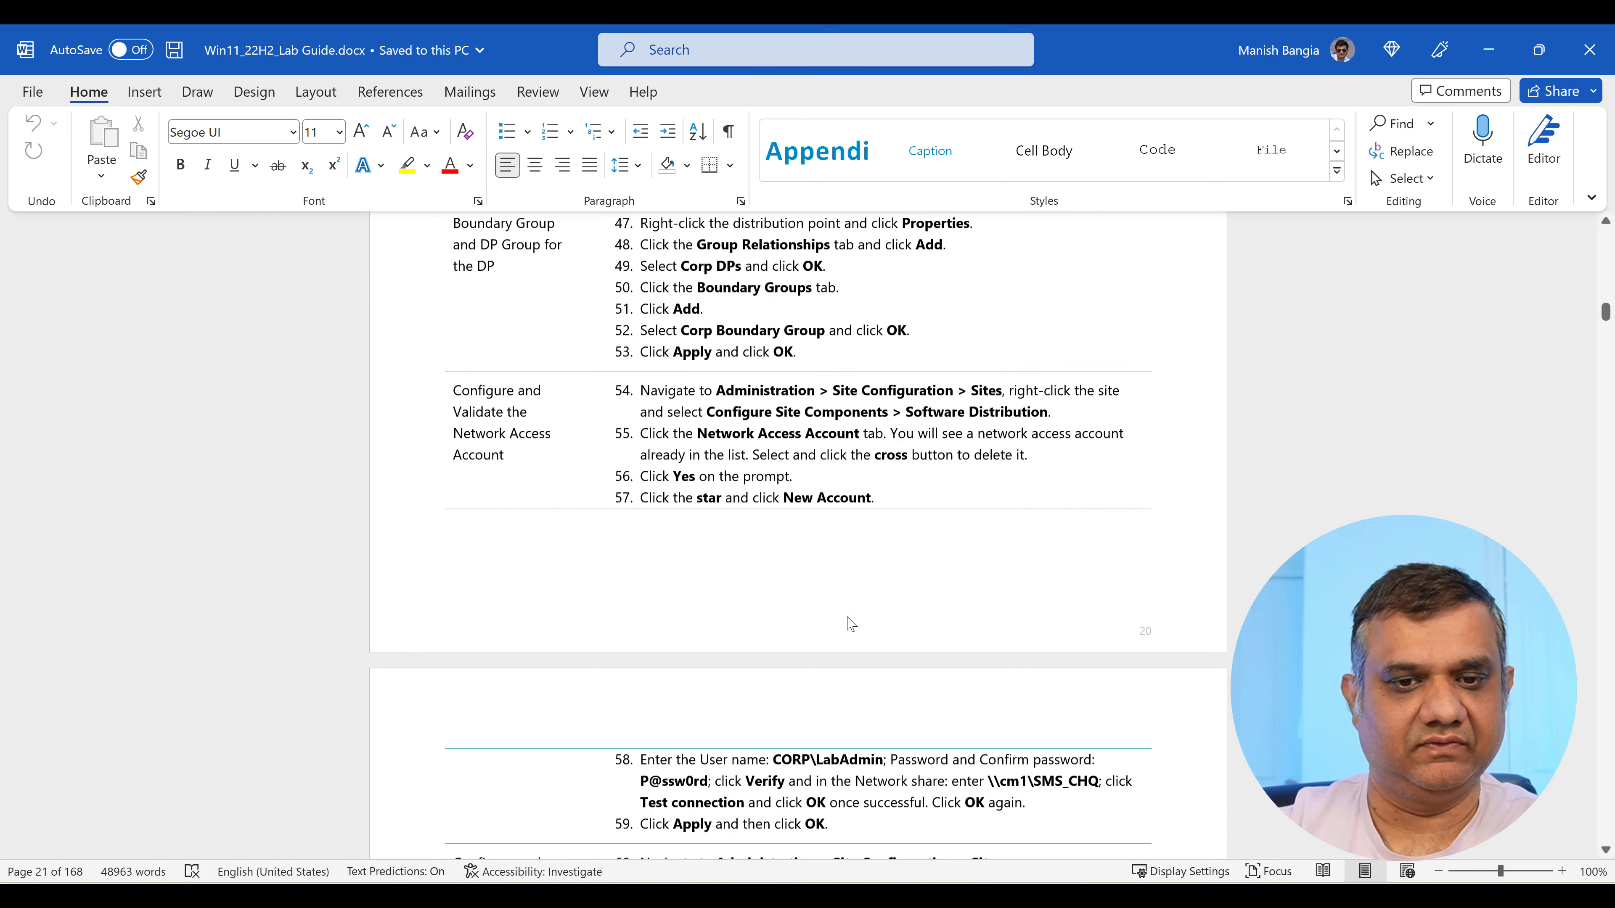
scroll(848, 617, "down", 1)
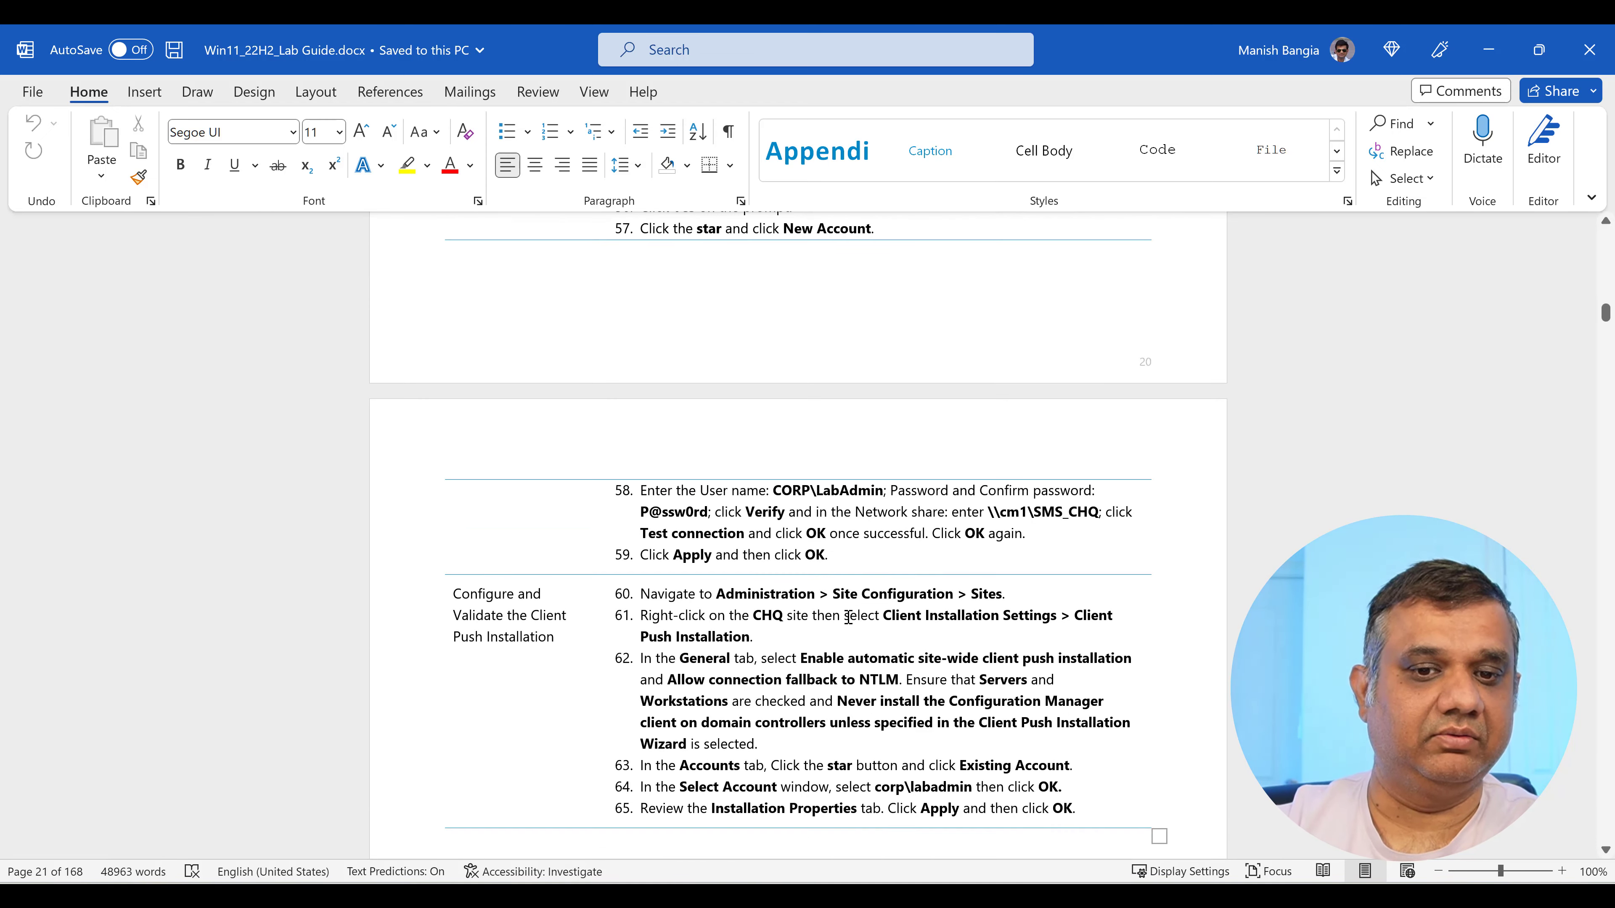